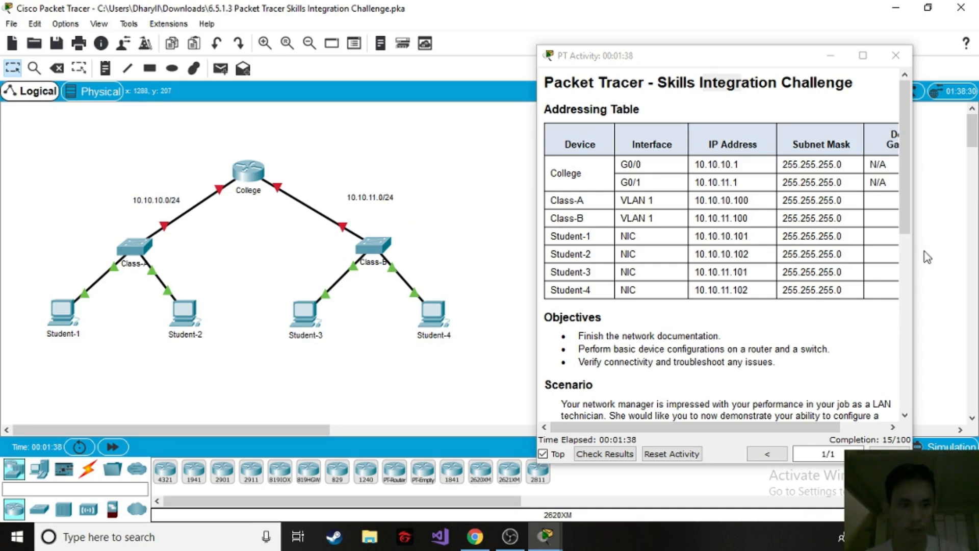
Review the activity's addressing table, objectives, scenario and requirements in the widened instructions window.
left_click_drag(915, 257, 963, 260)
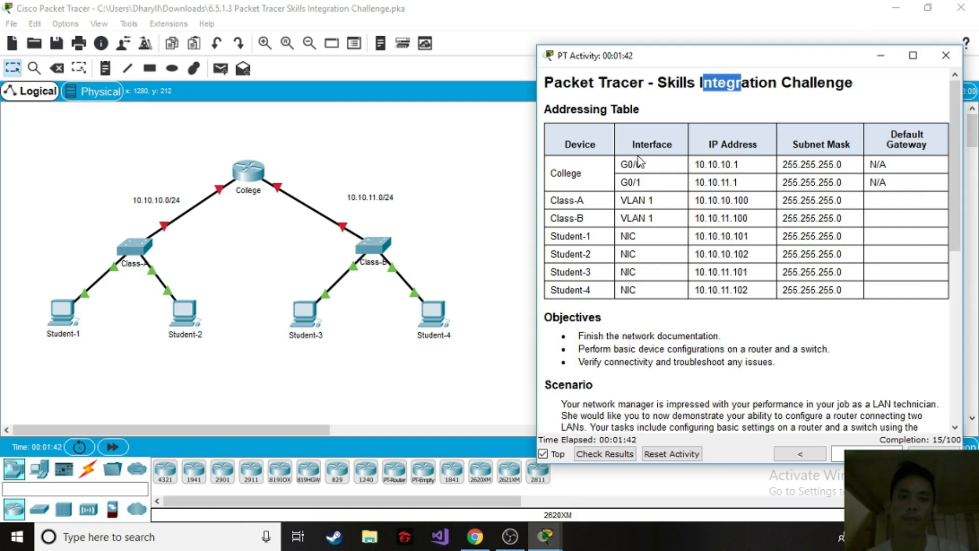
left_click(712, 106)
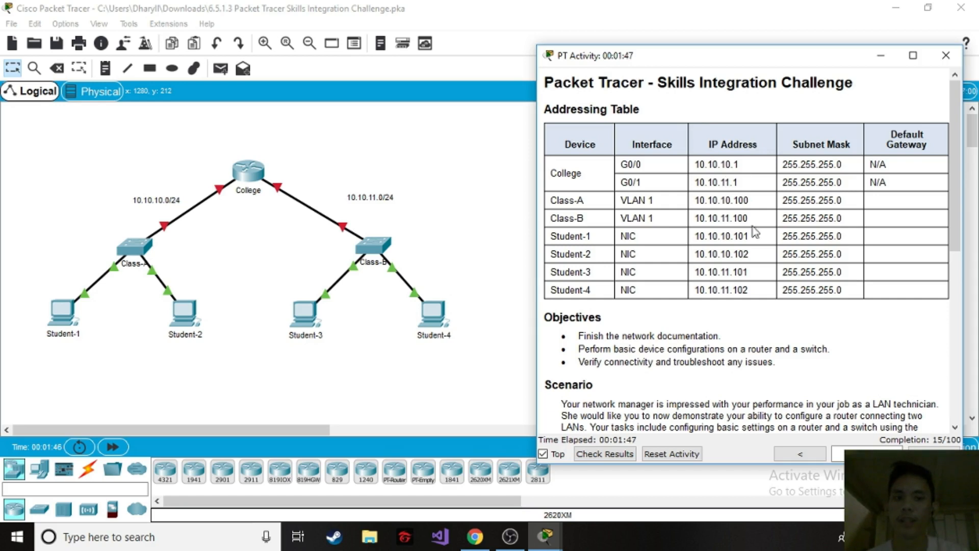
scroll(743, 214, "down", 3)
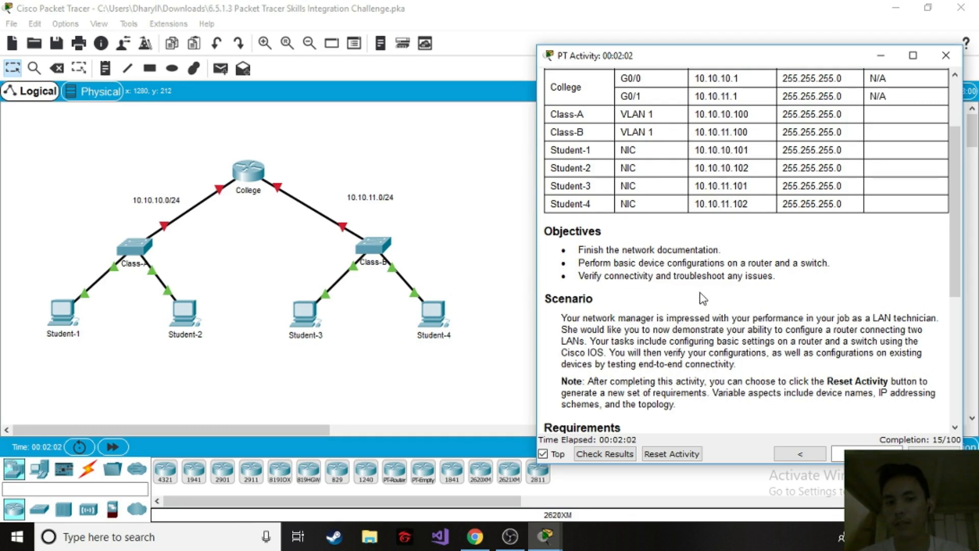
scroll(727, 296, "down", 1)
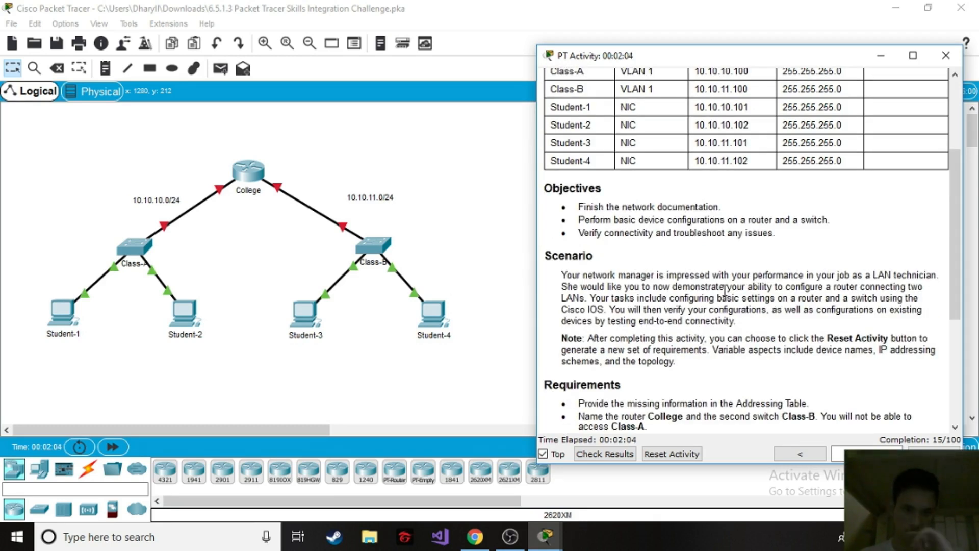
scroll(725, 290, "up", 3)
scroll(707, 275, "down", 4)
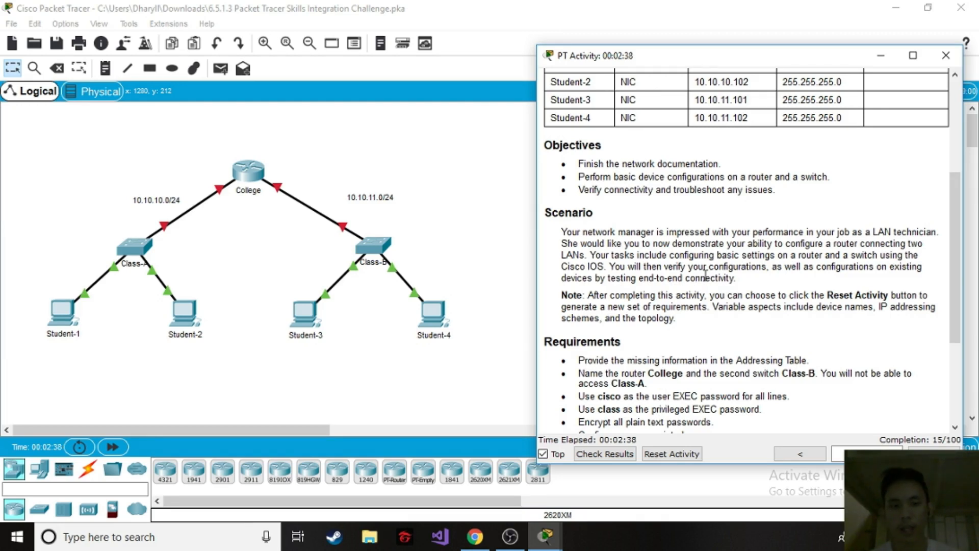
scroll(694, 296, "down", 1)
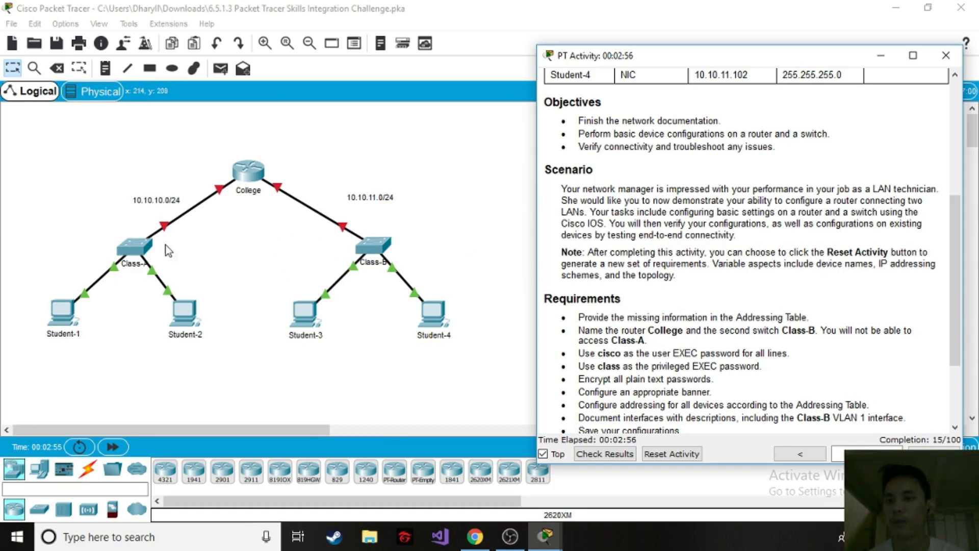
scroll(612, 312, "down", 1)
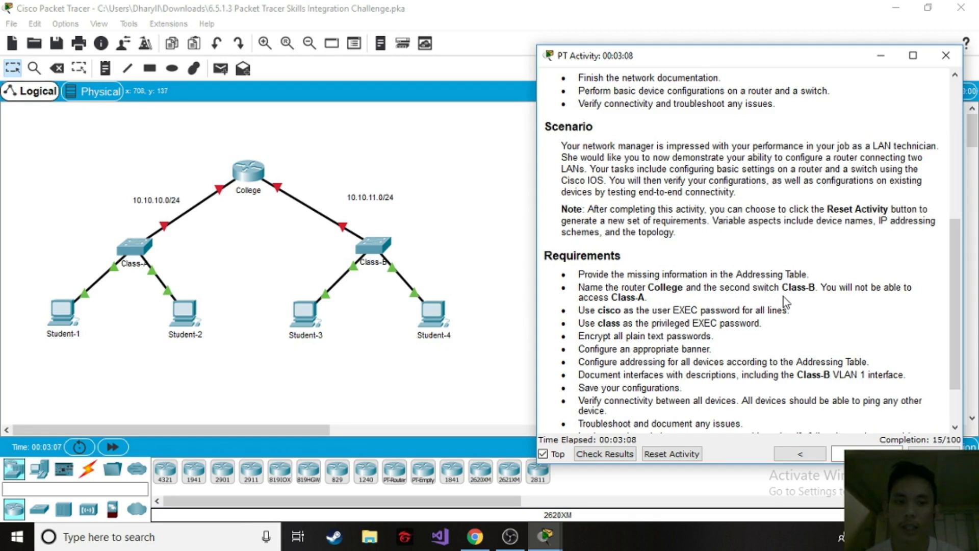
Open the College router's command line and enter privileged EXEC mode, then global configuration mode.
left_click(244, 174)
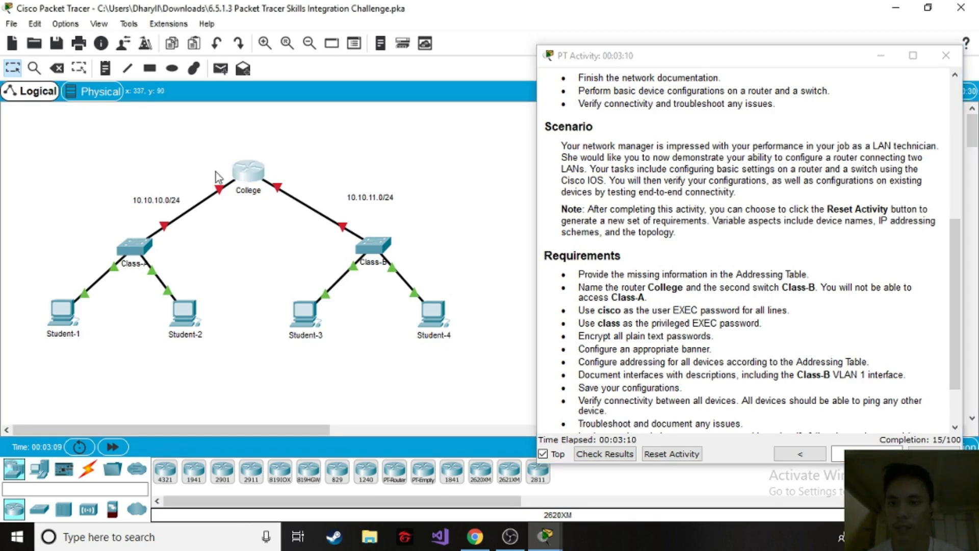
left_click_drag(447, 75, 347, 75)
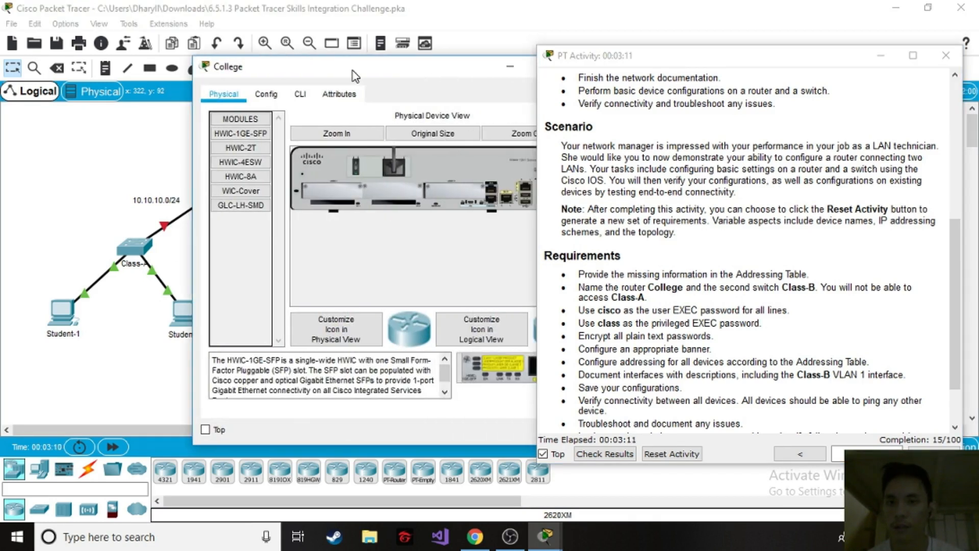
left_click(306, 96)
left_click_drag(419, 68, 373, 68)
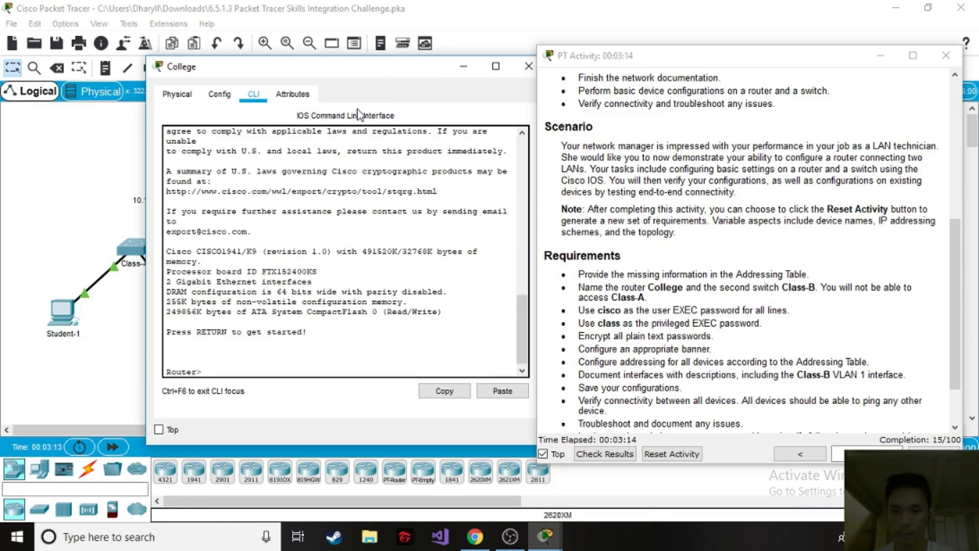
type("en")
key("Tab")
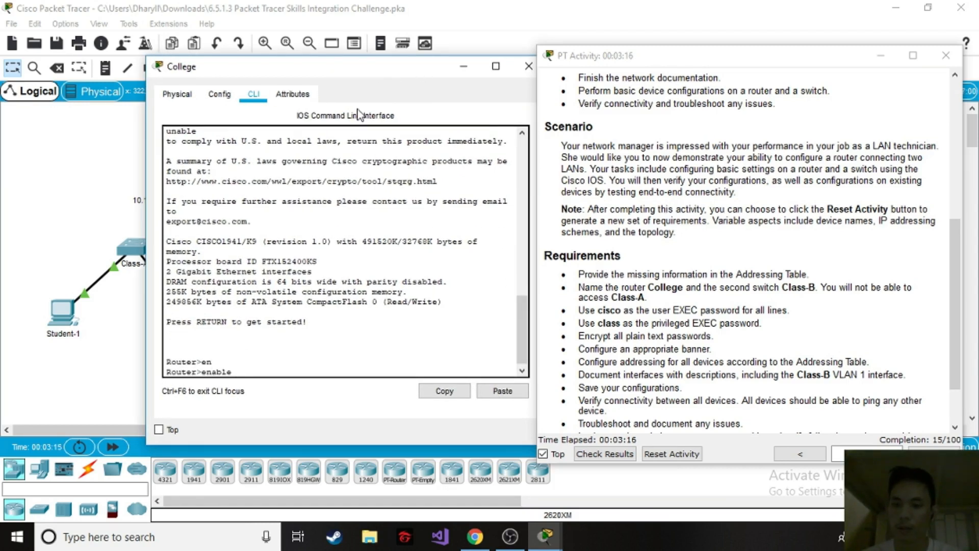
key("Return")
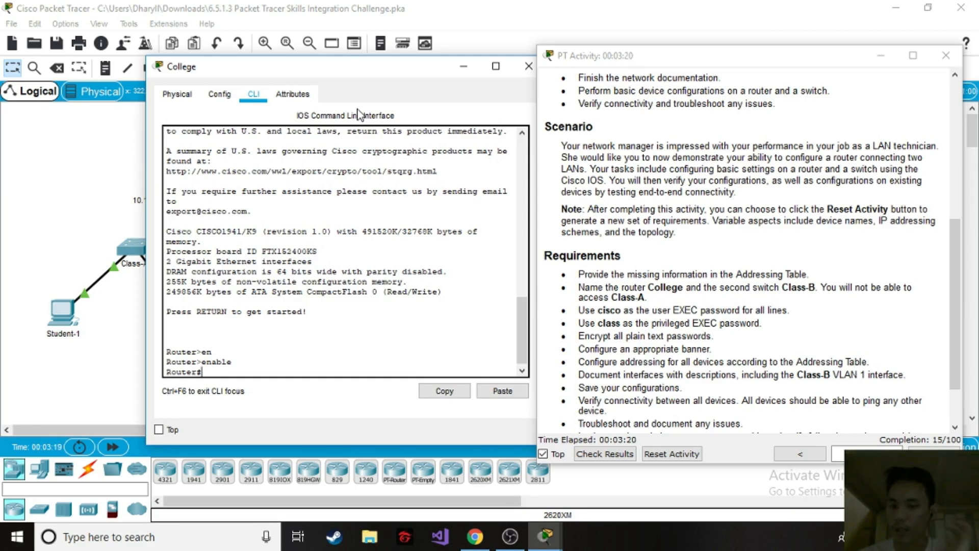
type("config ter")
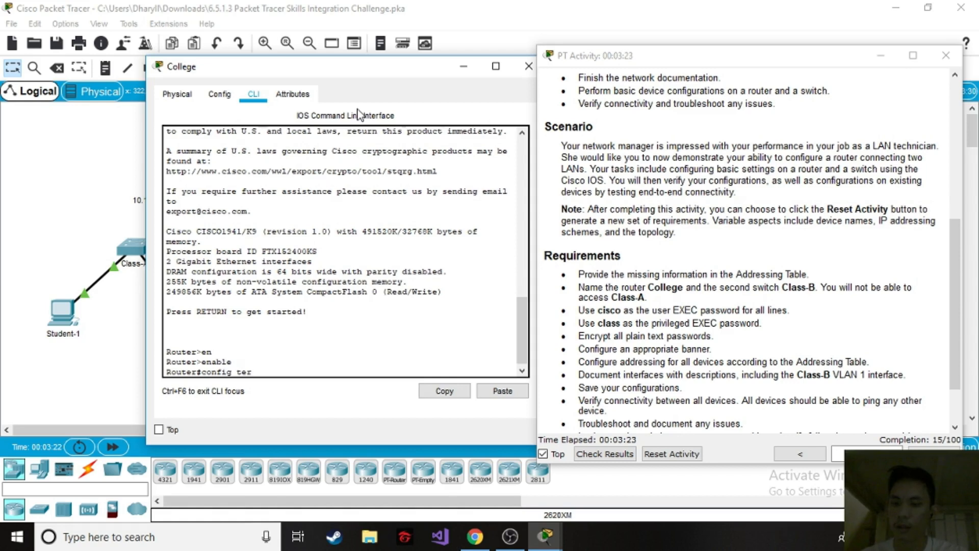
key("Tab")
key("Return")
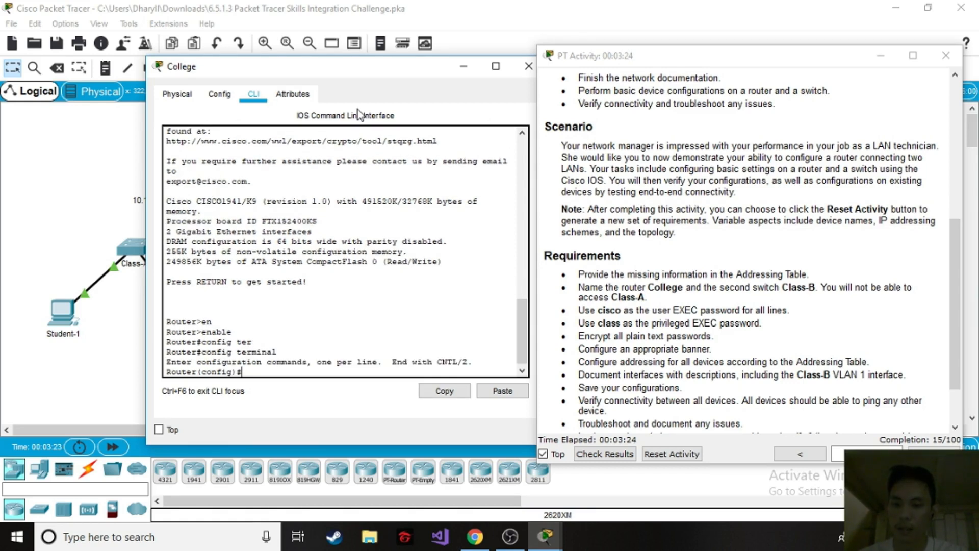
Set the router's hostname to College and close its window.
type("host")
key("Tab")
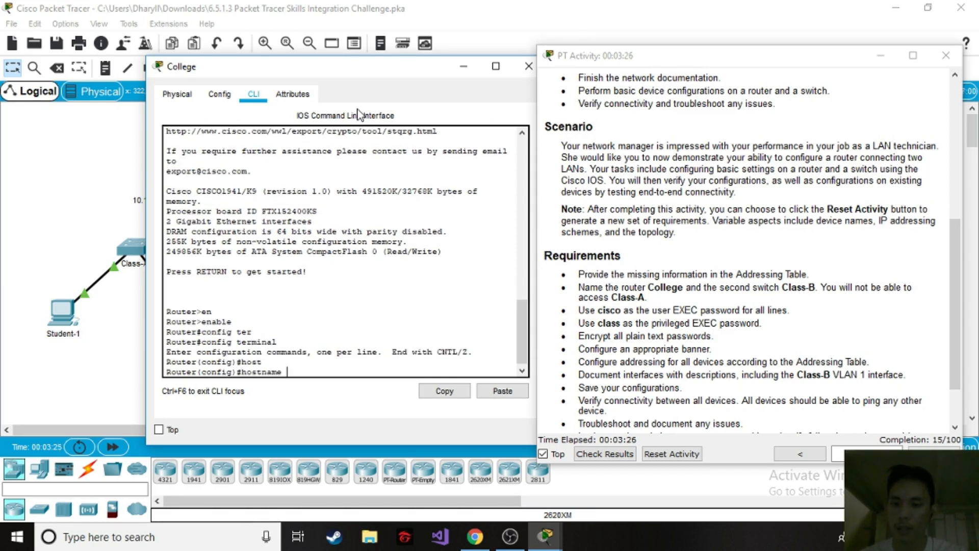
type("College")
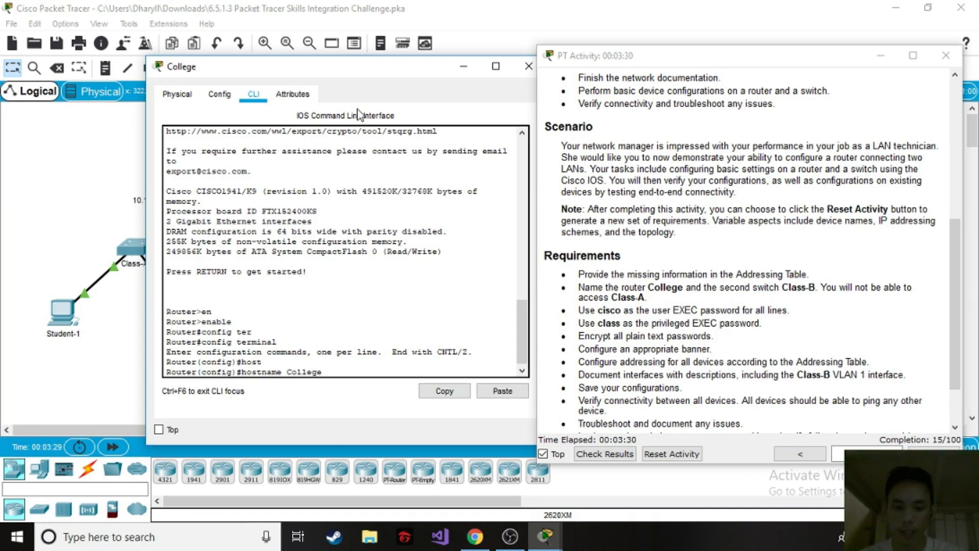
key("Return")
left_click_drag(302, 69, 260, 68)
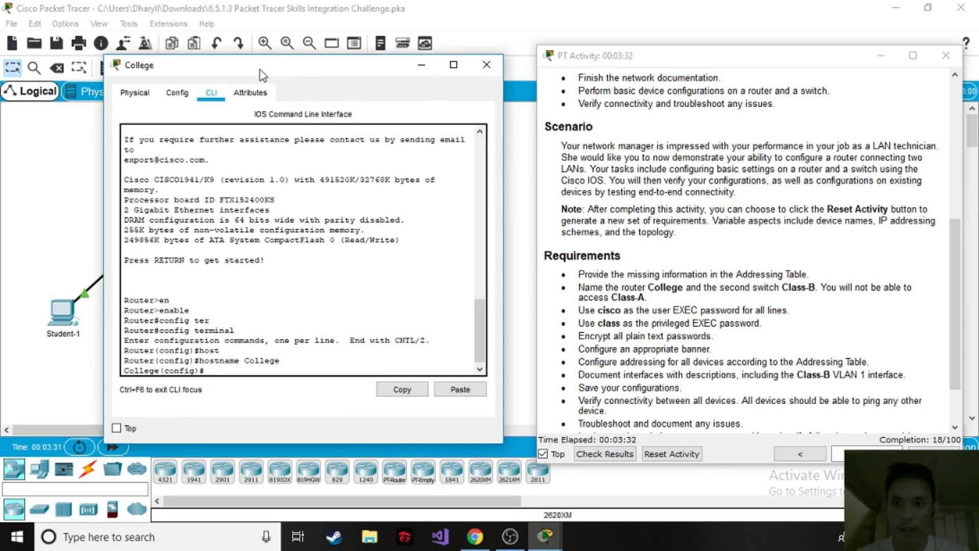
left_click(490, 71)
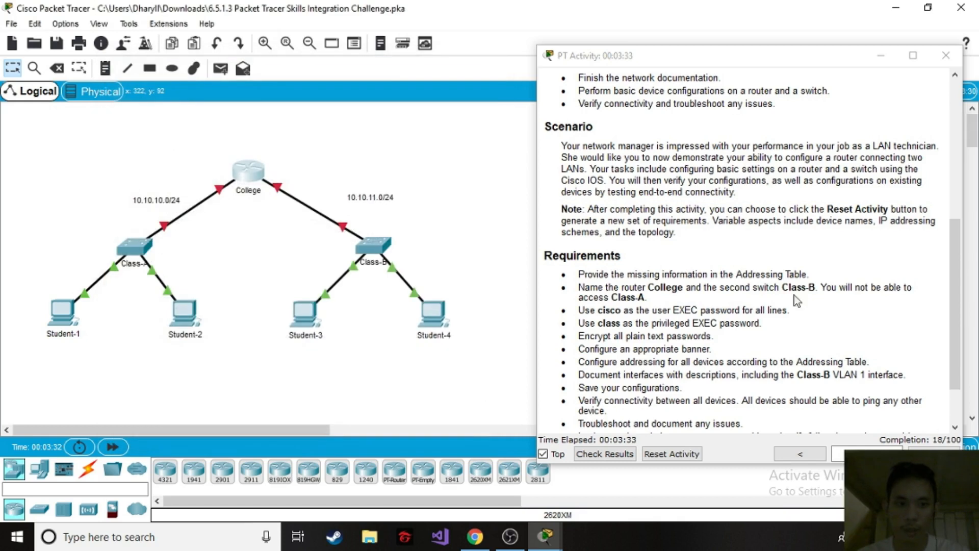
Open the Class-B switch's command line and enter privileged EXEC mode.
left_click(371, 246)
left_click_drag(455, 72, 327, 78)
left_click(270, 100)
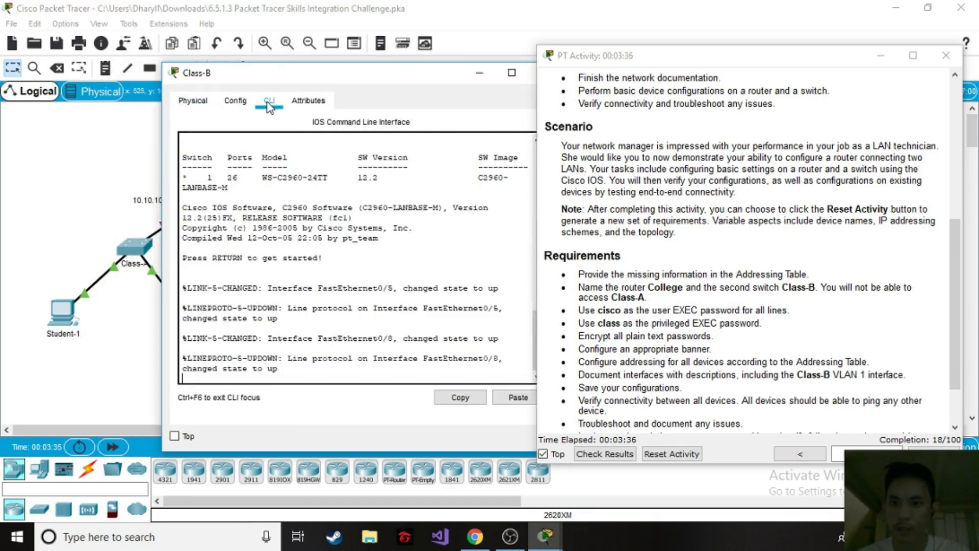
type("en")
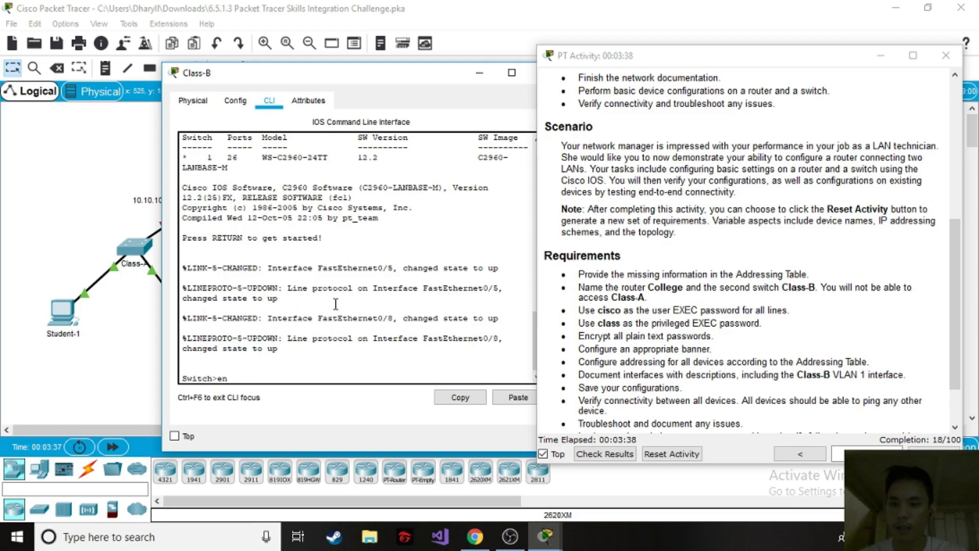
key("Tab")
key("Return")
Enter global configuration mode on the Class-B switch with config terminal.
type("co")
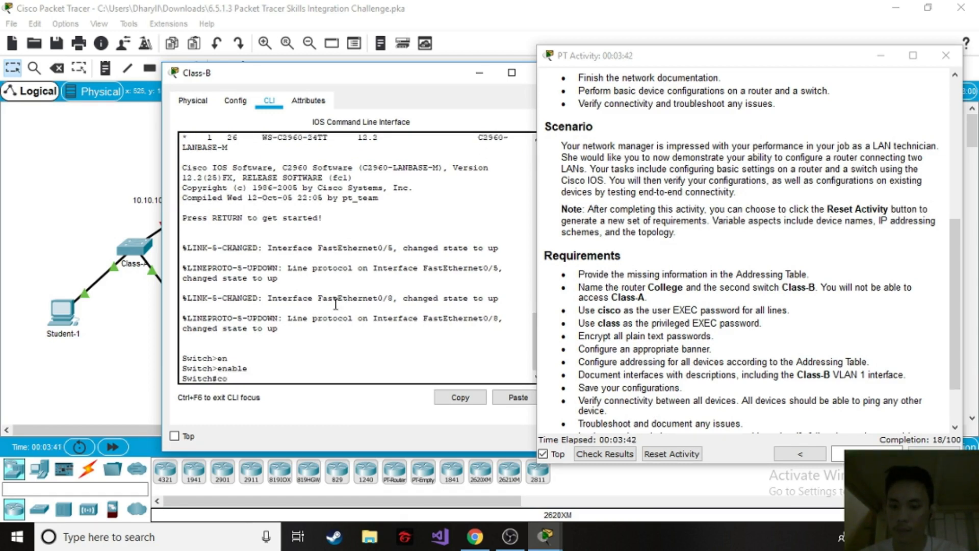
type("nfgi")
key("Tab")
key("BackSpace")
key("BackSpace")
key("BackSpace")
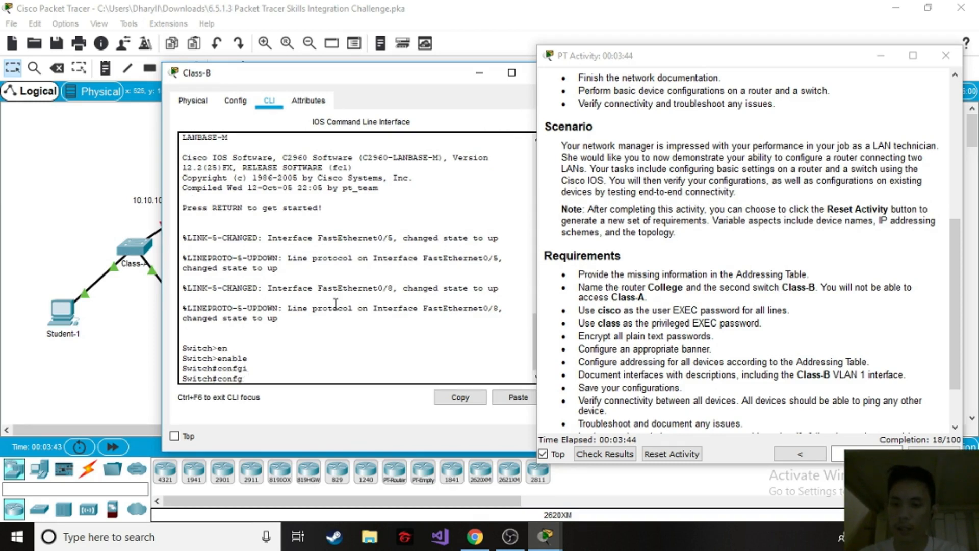
type("fig ter")
key("Tab")
key("Return")
Set the second switch's hostname to Class-B and close its window.
type("host")
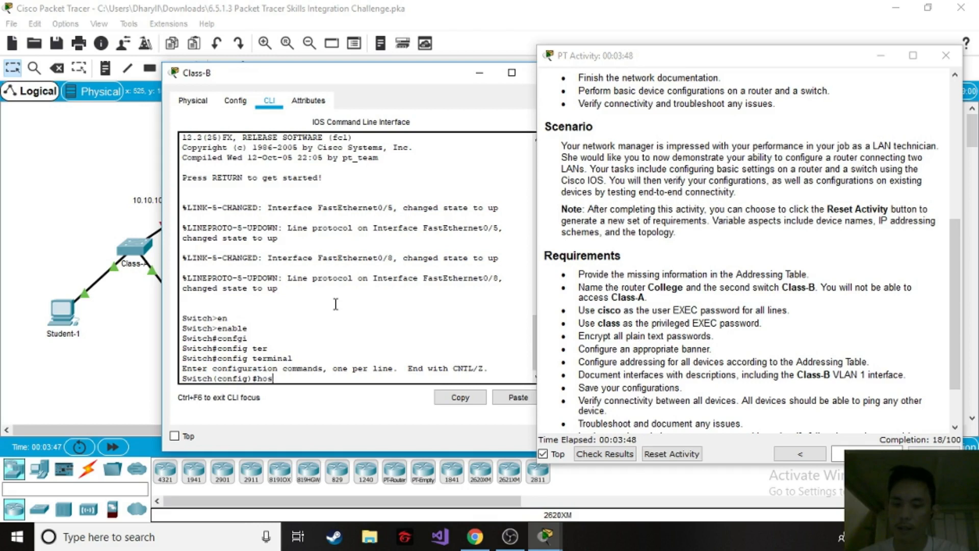
key("Tab")
type("Class")
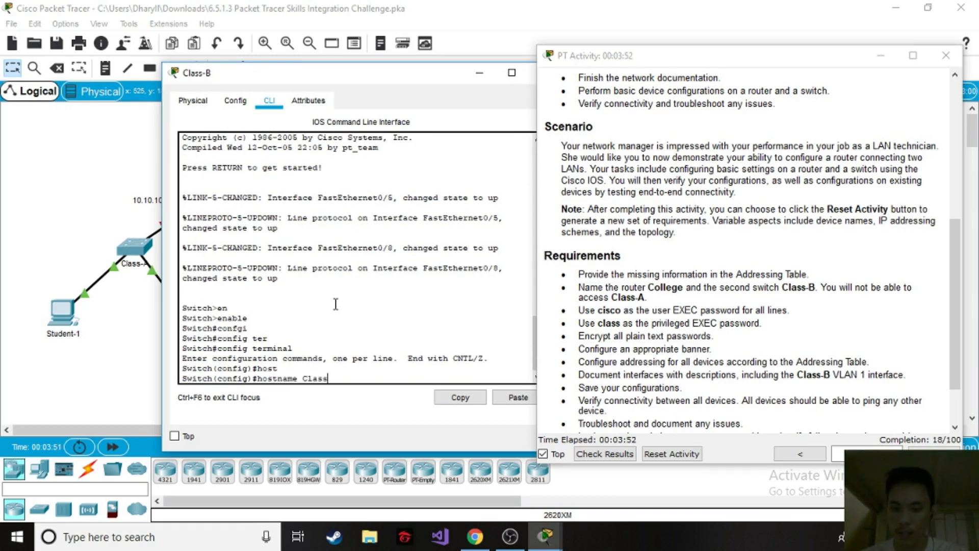
type("-B")
key("Return")
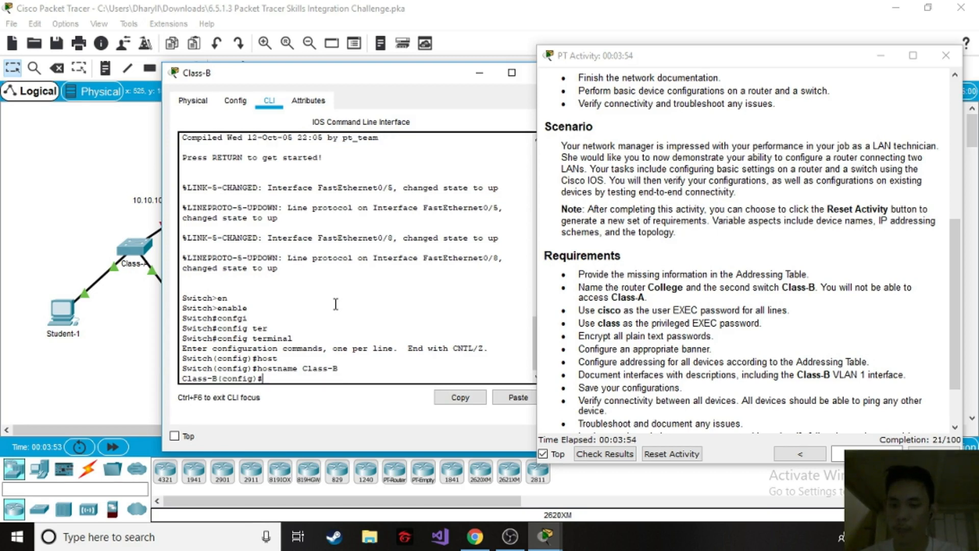
left_click_drag(398, 78, 335, 74)
left_click(481, 70)
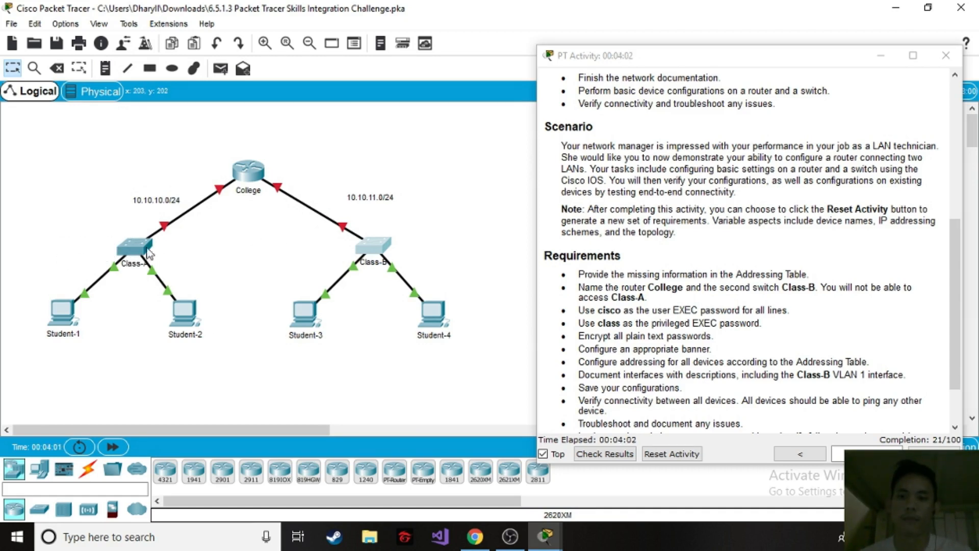
Try to open the Class-A switch for configuration.
left_click(127, 244)
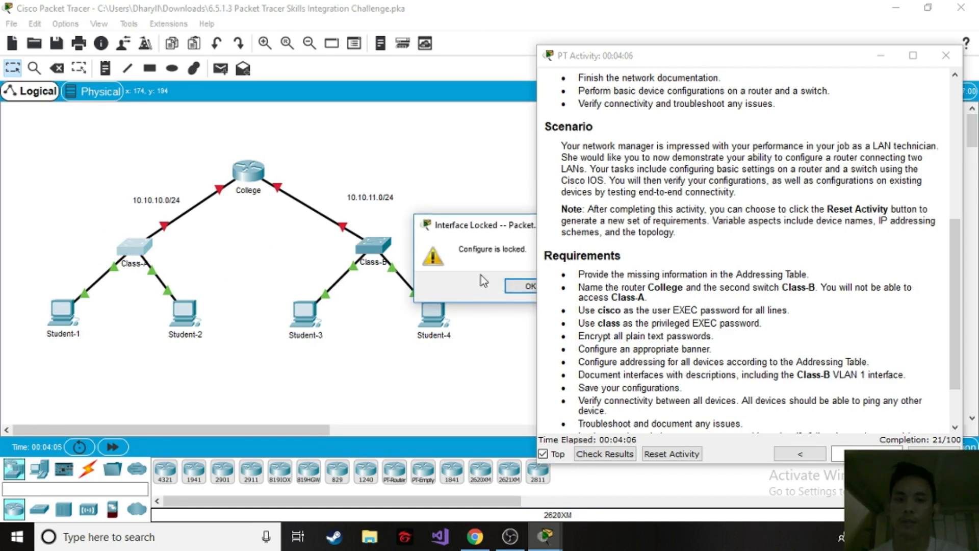
left_click(521, 287)
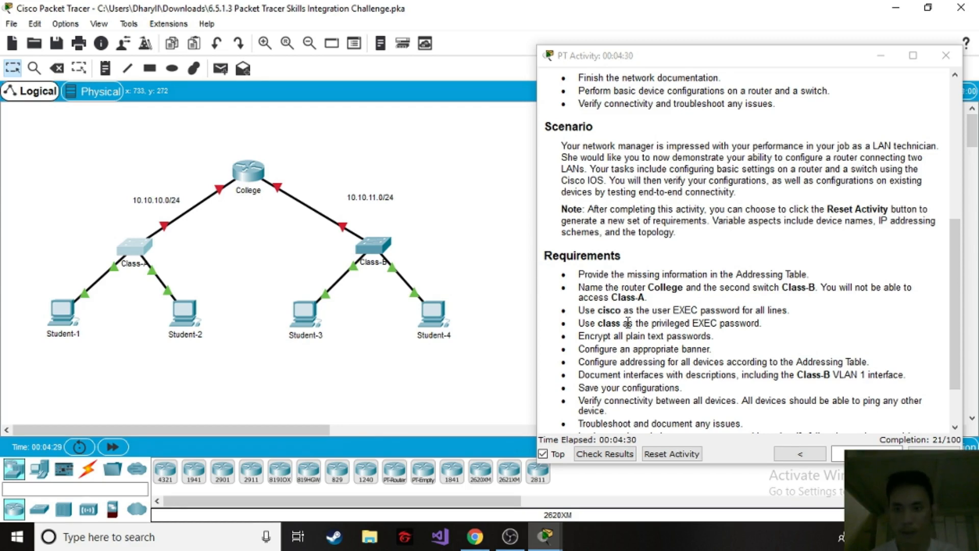
Reopen the College router's command line and enter line configuration mode for console 0.
left_click(246, 173)
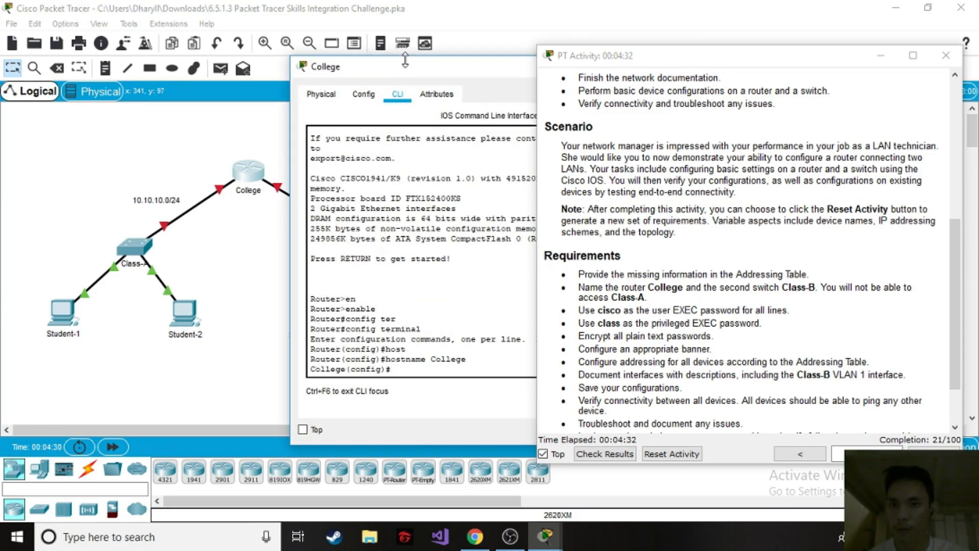
left_click_drag(404, 68, 352, 68)
key("Return")
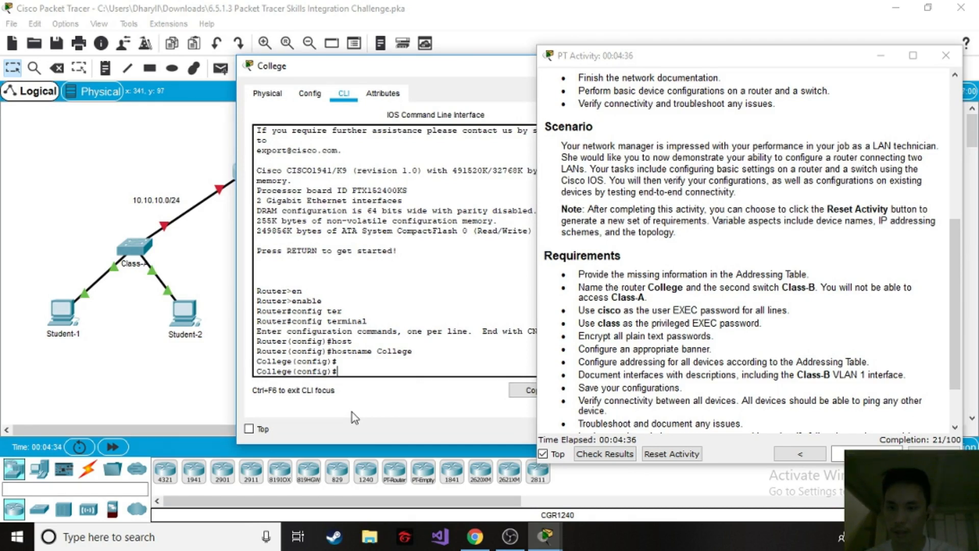
type("line co")
type("n")
key("Tab")
key("Return")
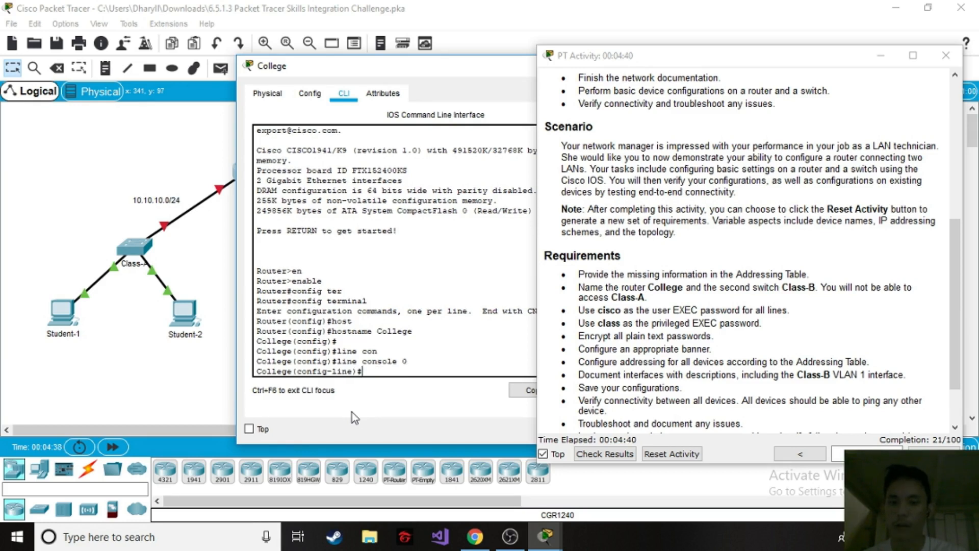
Set the required user EXEC password on the router's console line, enable login and return to global configuration mode.
type("passw")
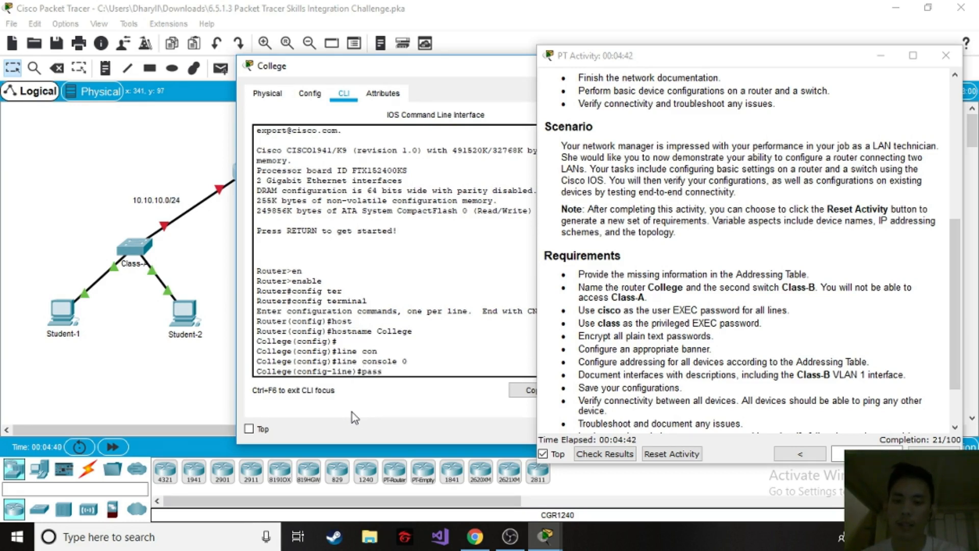
key("Tab")
type("cisco")
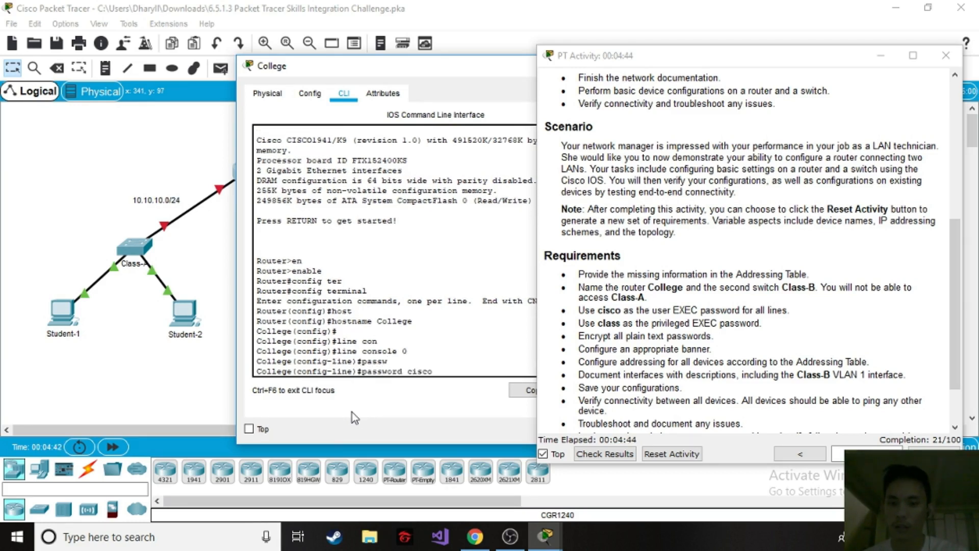
key("Return")
type("login")
key("Return")
type("exit")
key("Return")
key("Return")
Enter line configuration for VTY lines 0 to 15 on the College router and set the required user EXEC password.
type("line vty ")
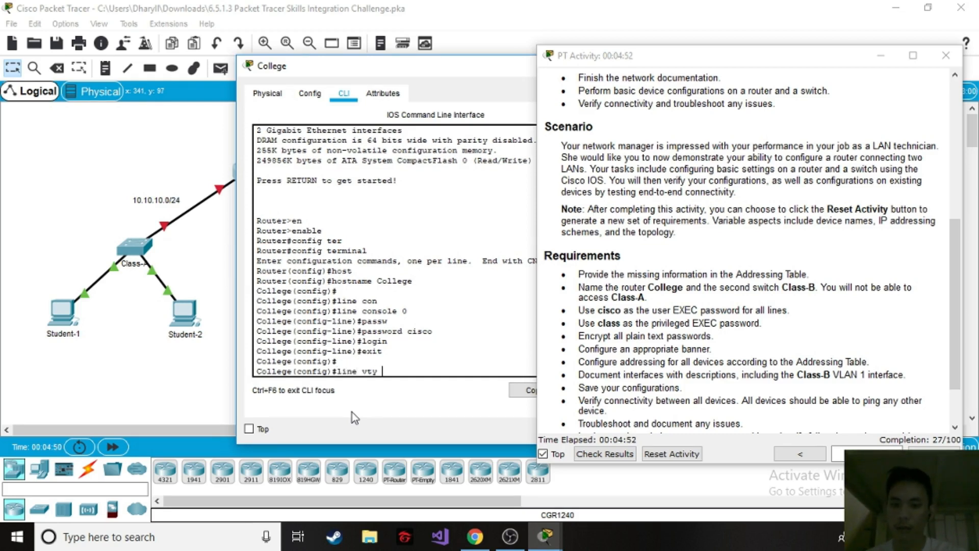
type("0 15")
key("Return")
type("pass")
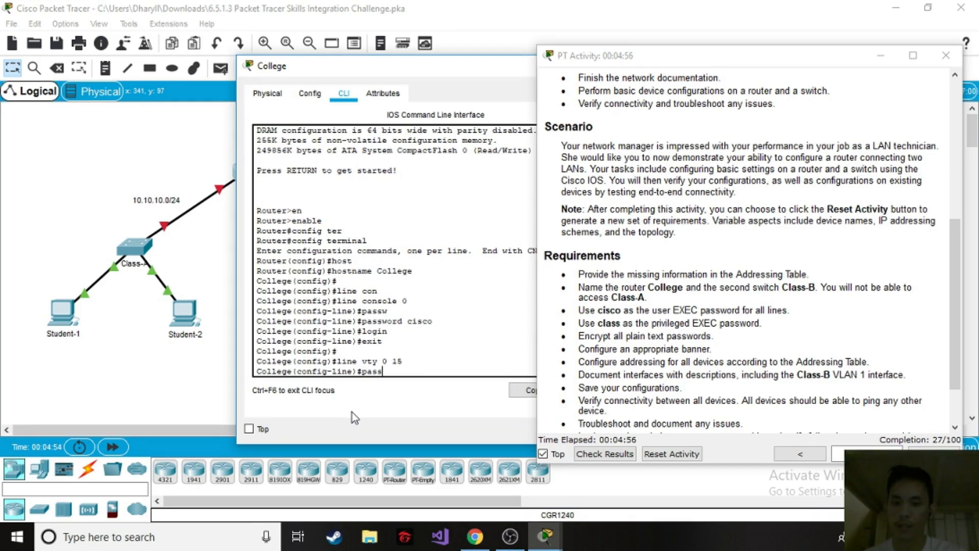
key("Tab")
type("cisco")
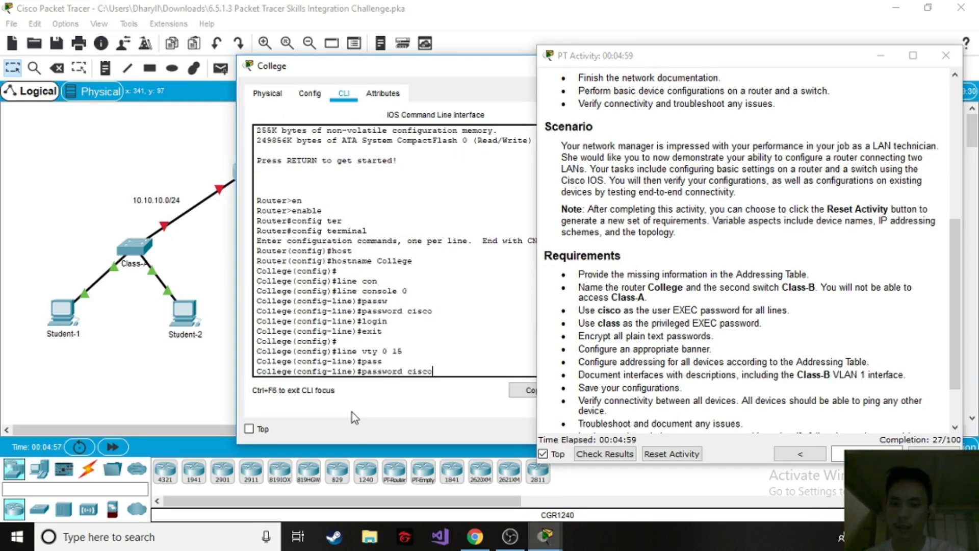
key("Return")
Enable login on the College router's VTY lines and return to global configuration mode.
type("login")
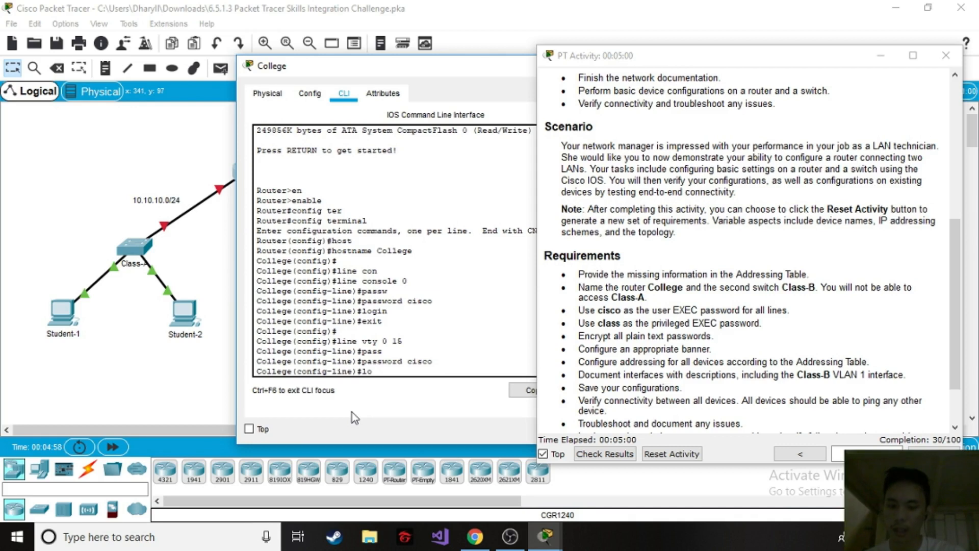
key("Return")
type("exit")
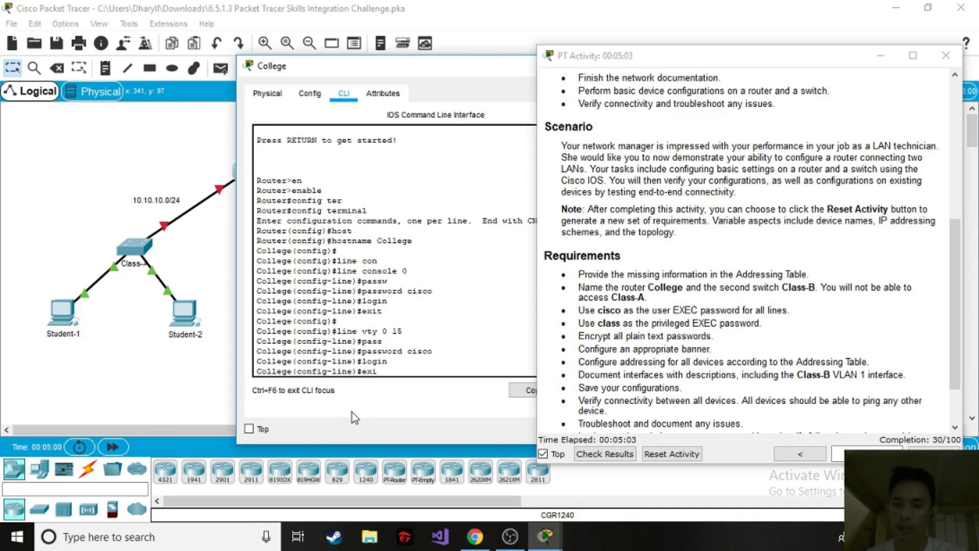
key("Return")
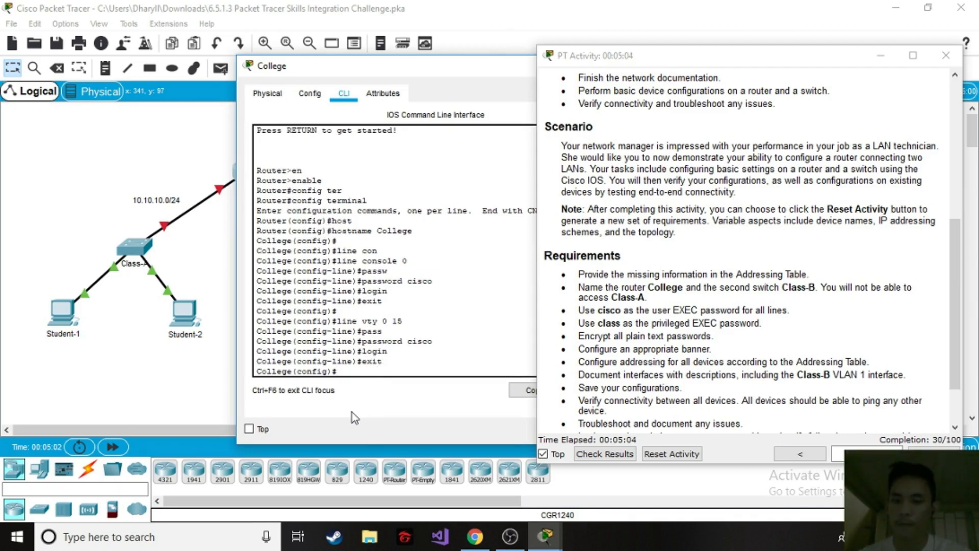
key("Return")
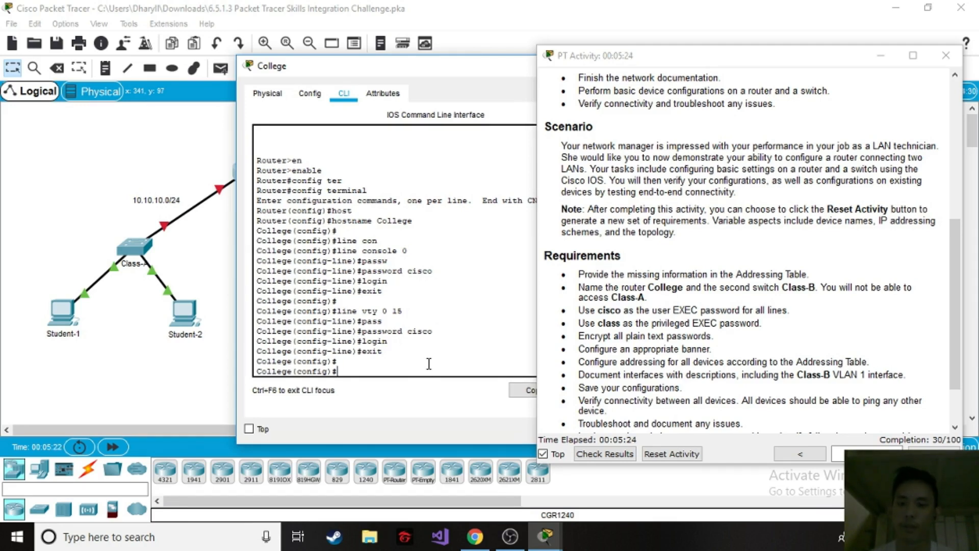
Set the required privileged EXEC password on the College router as an encrypted enable secret.
type("ena")
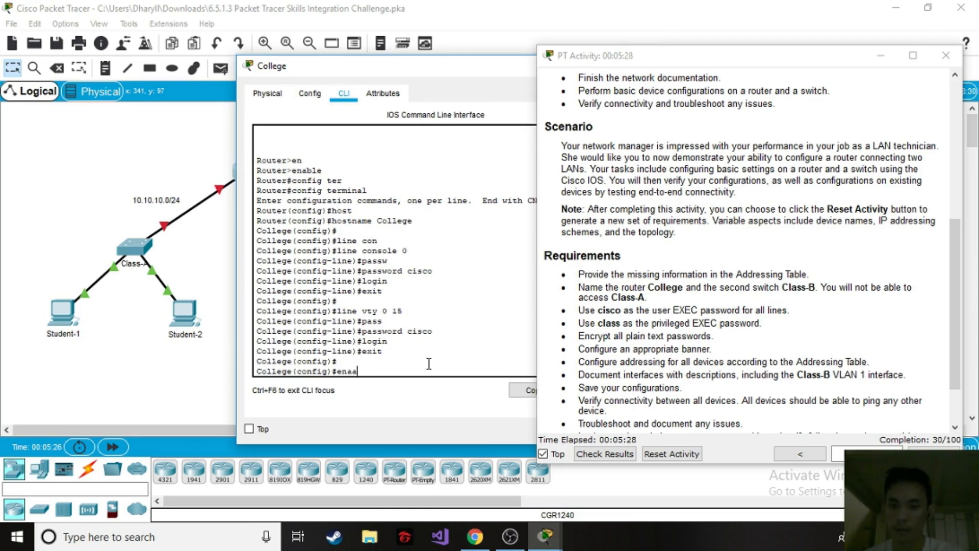
type("b")
key("Tab")
type("secre")
key("Tab")
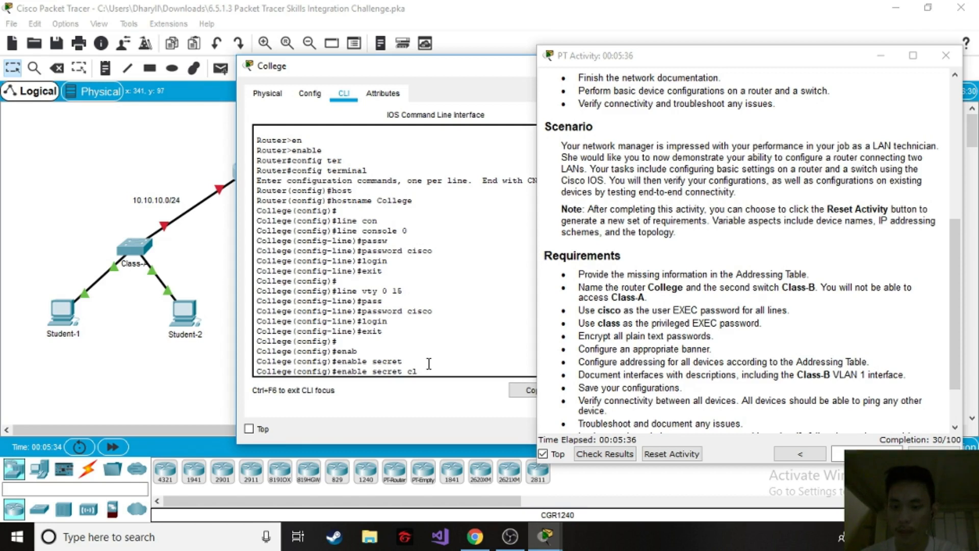
type("class")
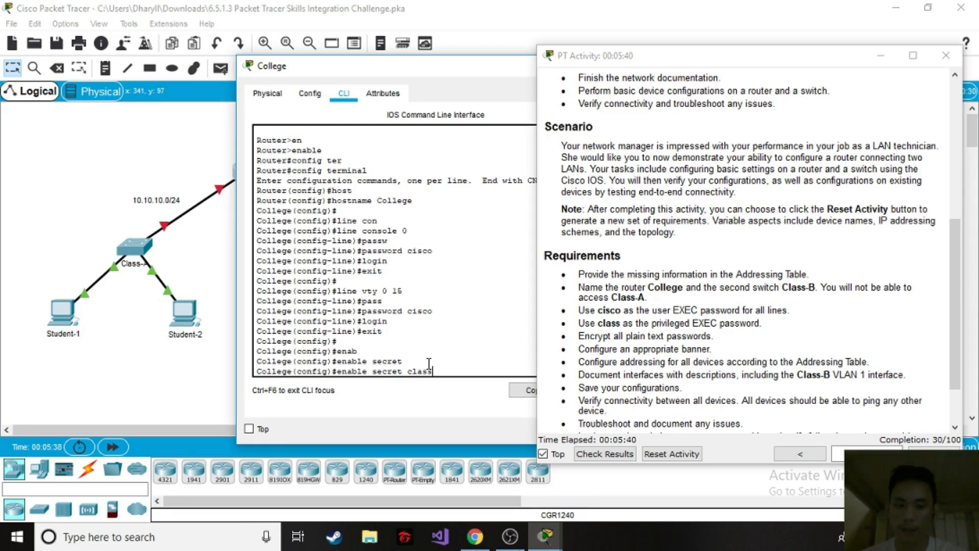
key("Return")
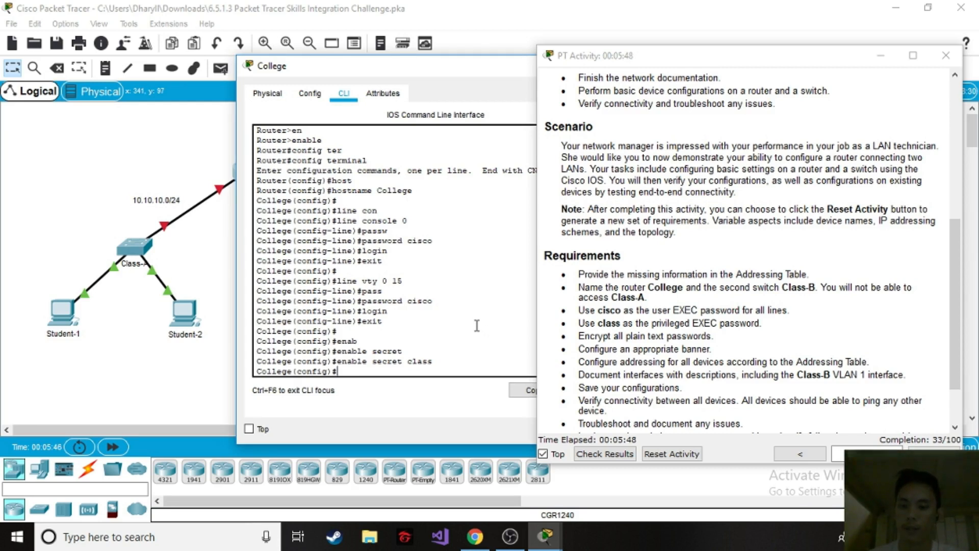
Encrypt all plain text passwords on the College router with service password-encryption.
type("rvi")
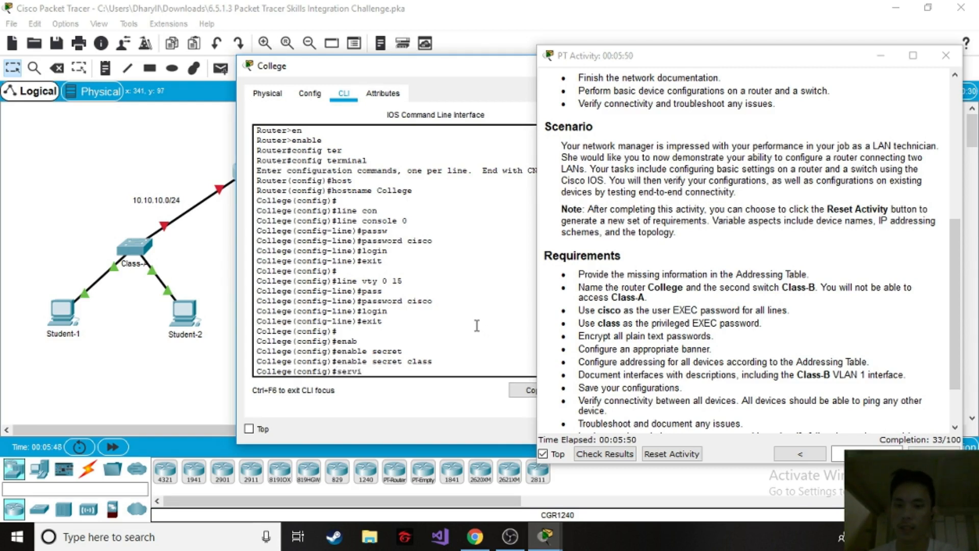
type("ce pass")
key("Tab")
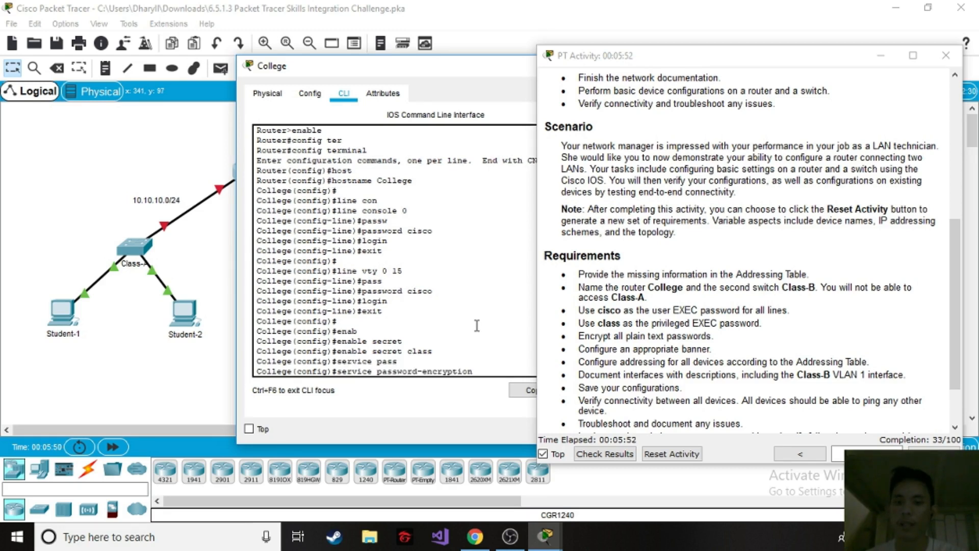
key("Return")
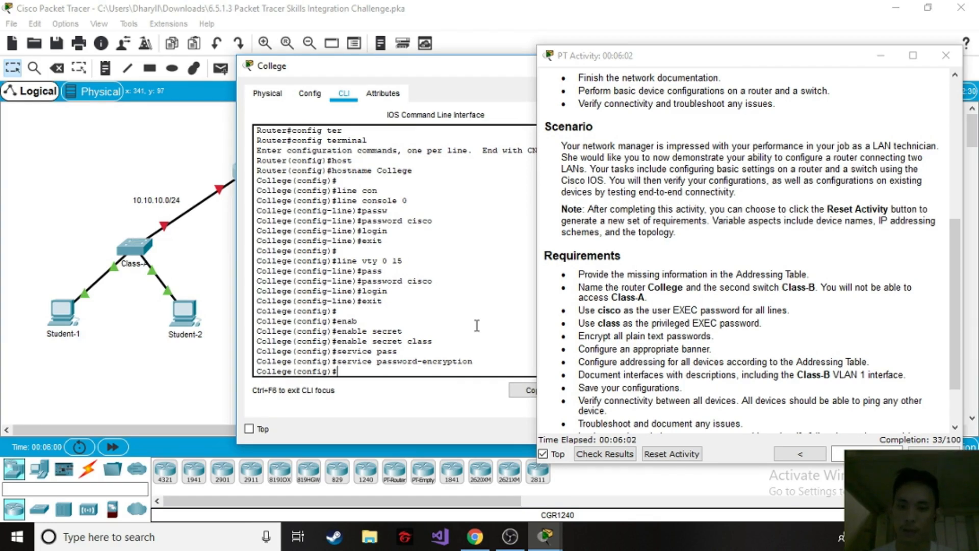
Configure the College router's message-of-the-day banner as "Authorized Personnel Only", using $ as the delimiter.
type("banner")
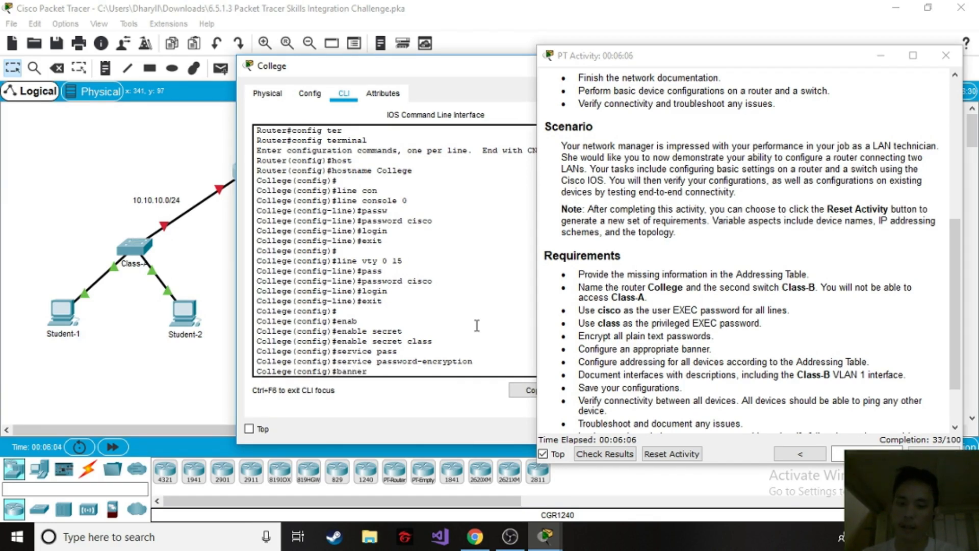
type(" motd")
key("Tab")
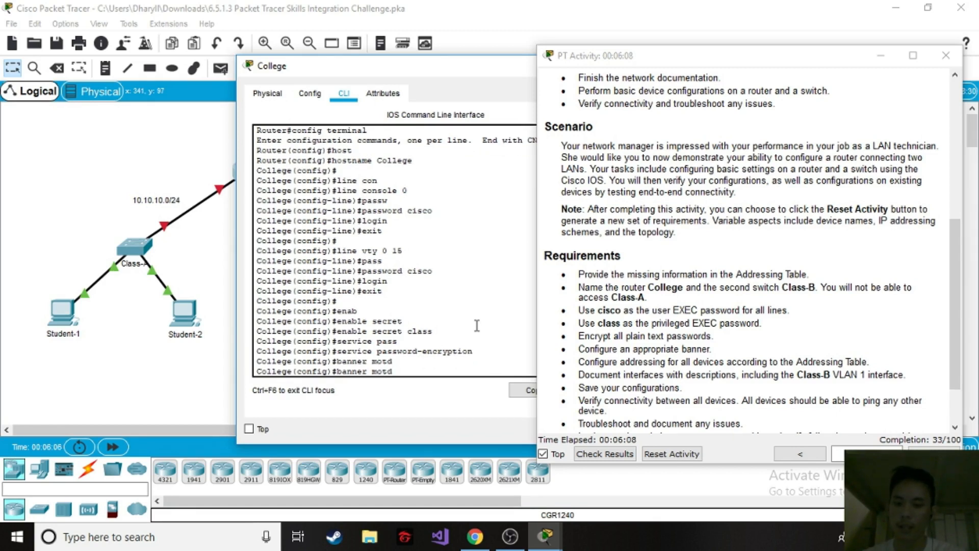
type("$Autho")
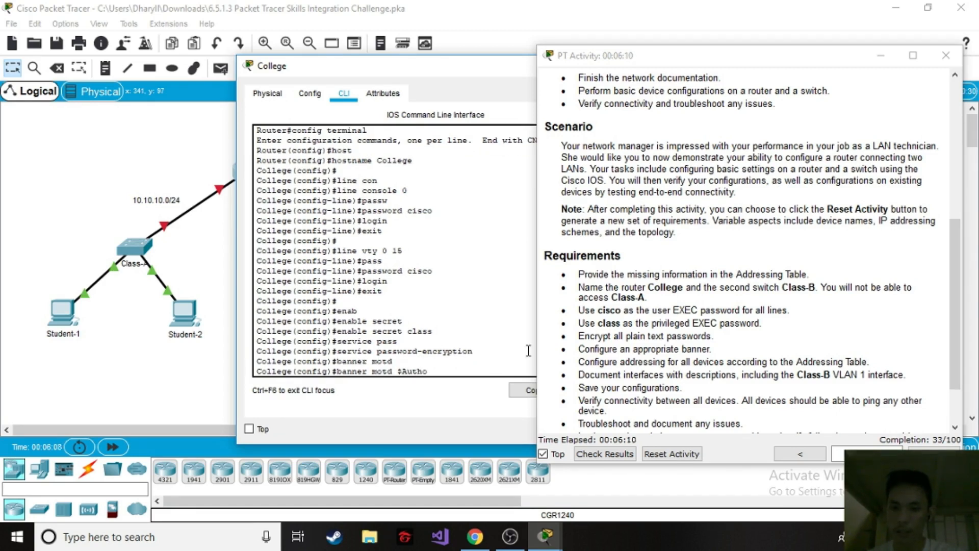
type("rized Personnel On")
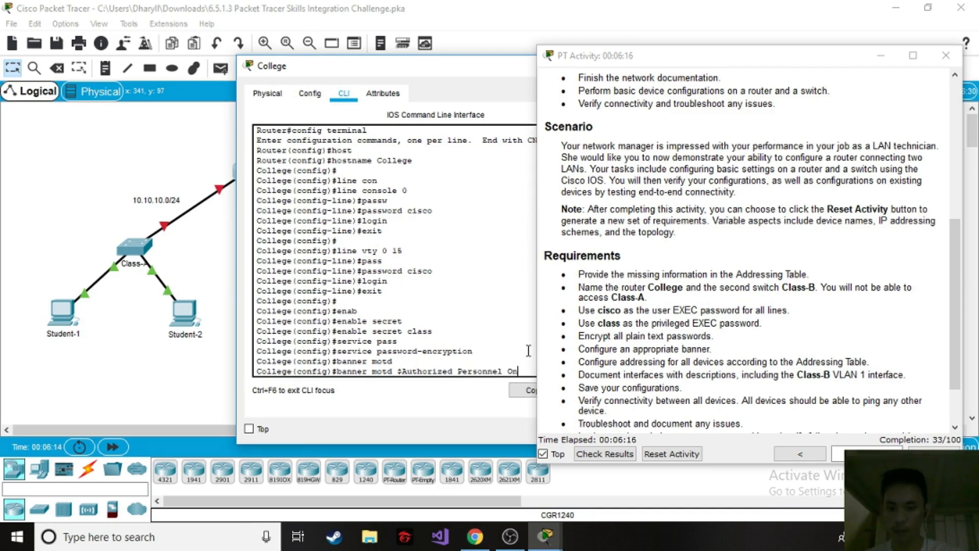
type("ly")
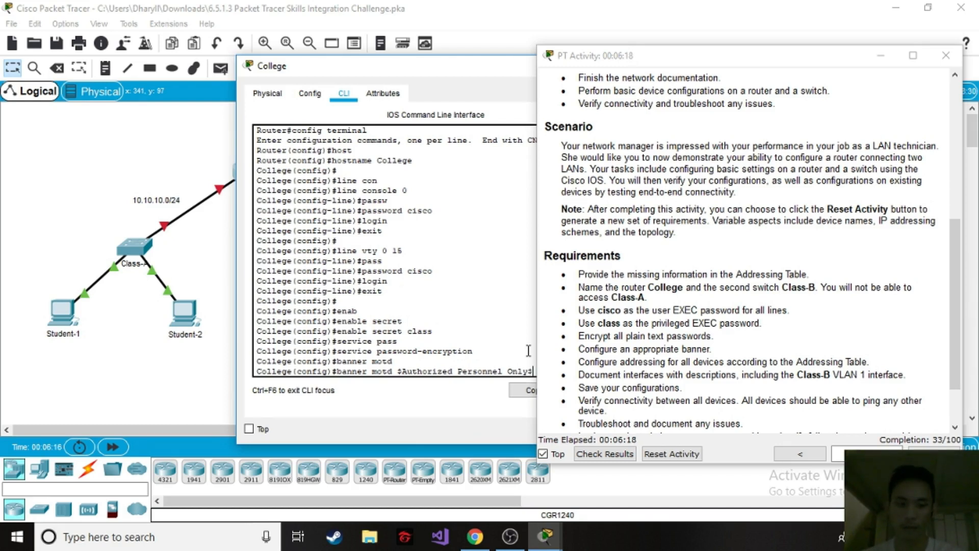
type("$")
key("Return")
key("Return")
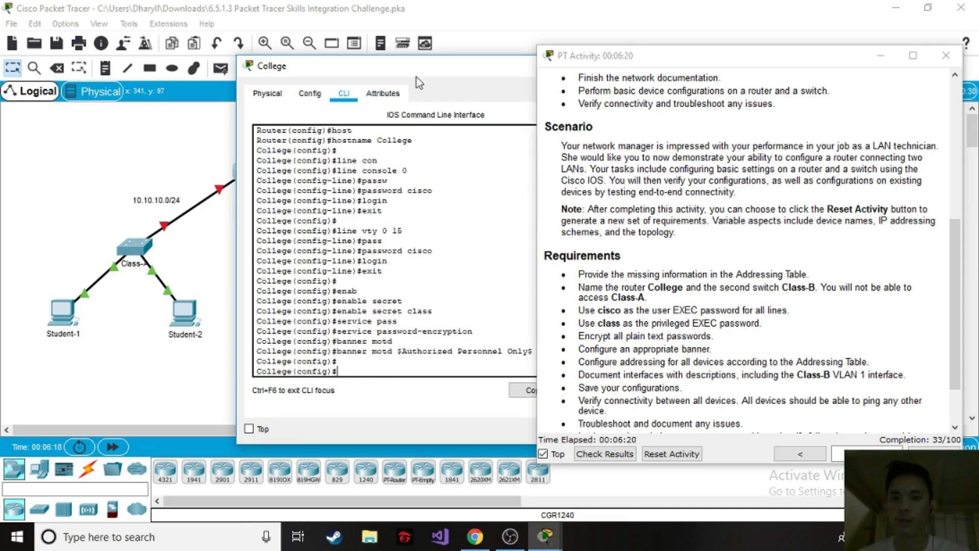
Close the College router's window, reopen the Class-B switch's command line and enter line configuration mode for console 0.
left_click_drag(423, 69, 283, 78)
left_click(480, 74)
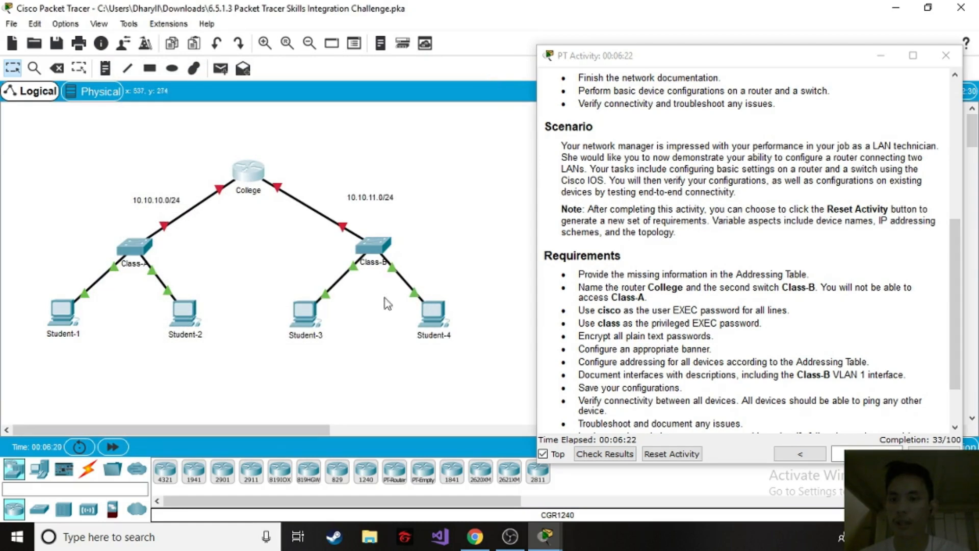
left_click(362, 248)
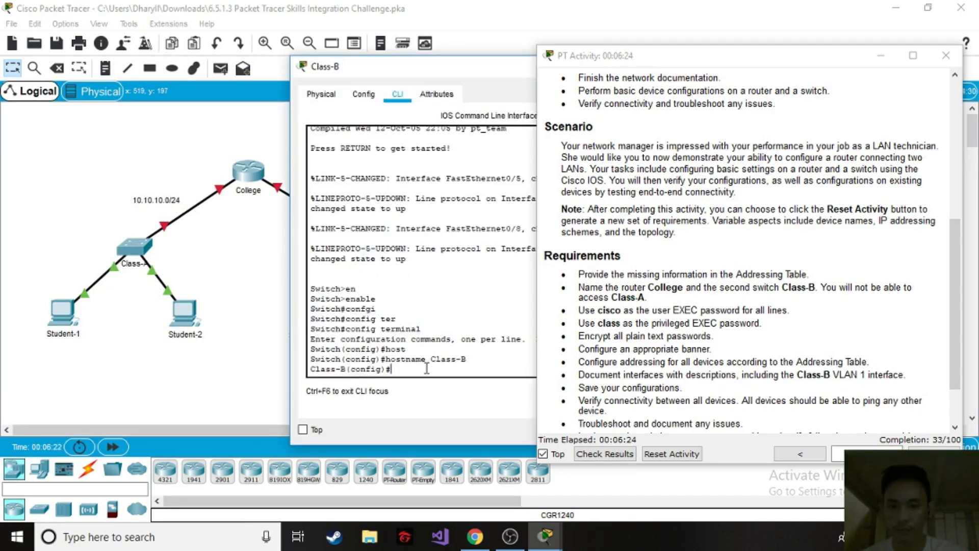
key("Return")
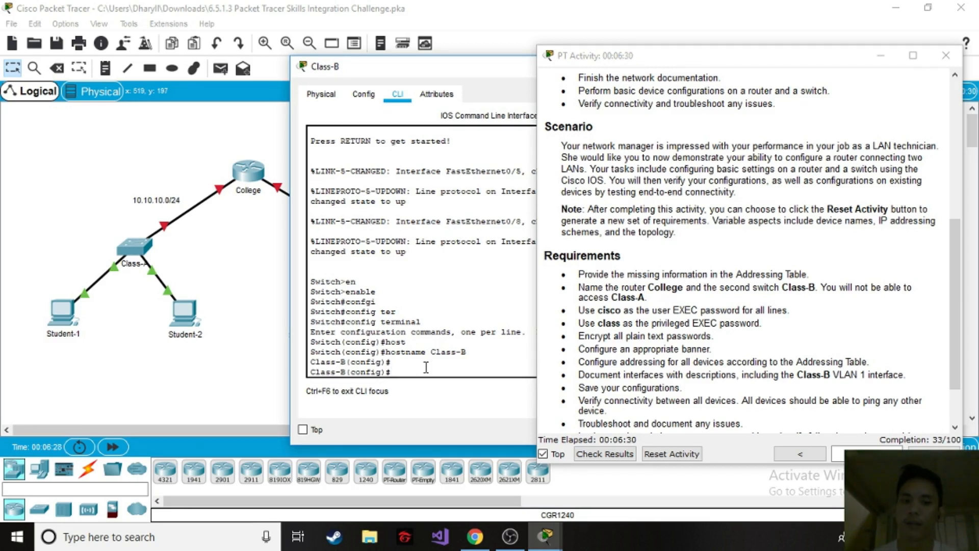
type("line console")
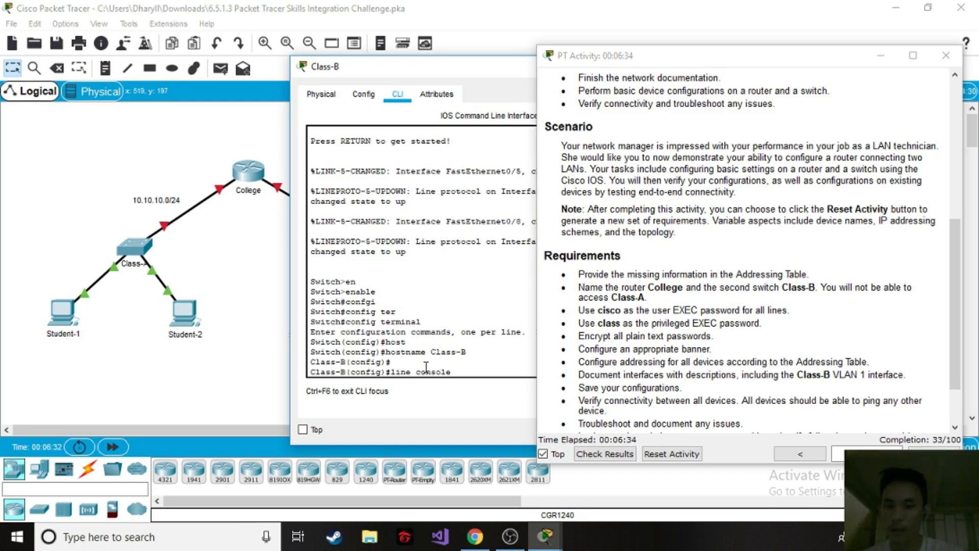
key("Tab")
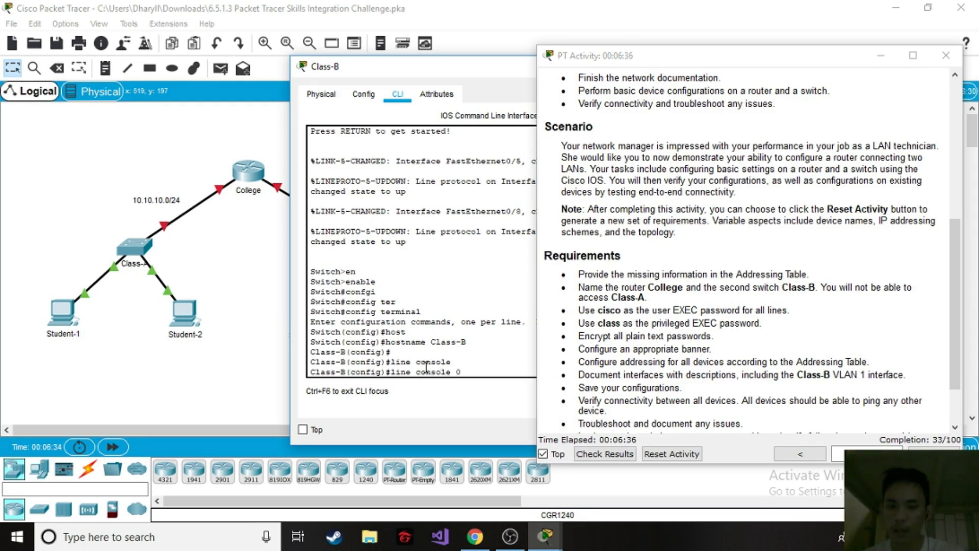
type("0")
key("Return")
Set the required user EXEC password on the Class-B console line, enable login and return to global configuration mode.
type("pas")
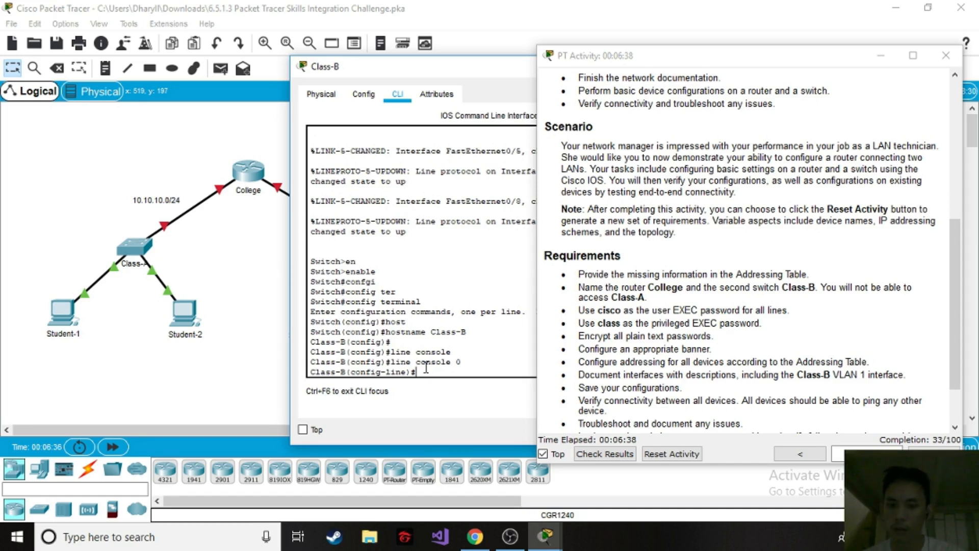
type("swor")
key("Tab")
type("cisco")
key("Return")
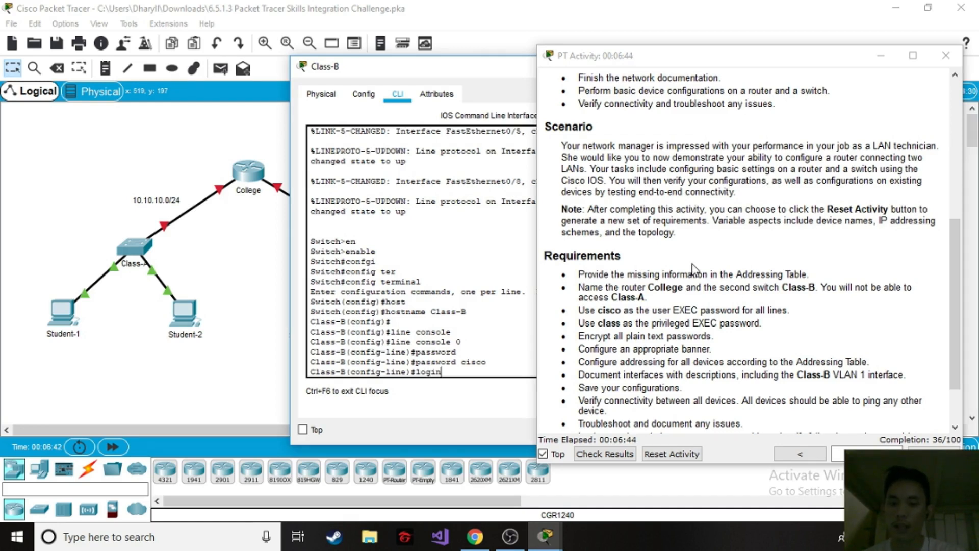
type("login")
key("Return")
type("exit")
key("Return")
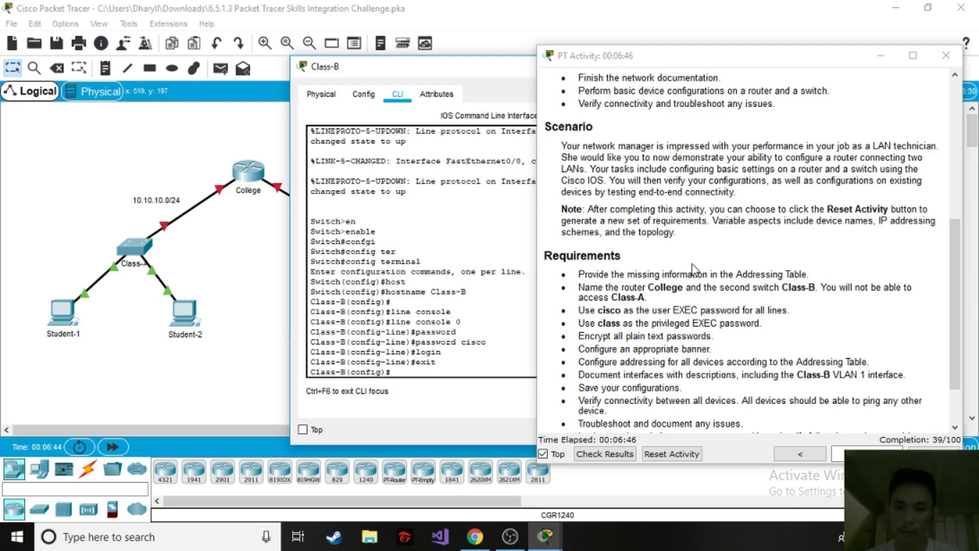
Enter line configuration for VTY lines 0 to 15 on the Class-B switch and set the required user EXEC password.
key("Return")
type("lone ")
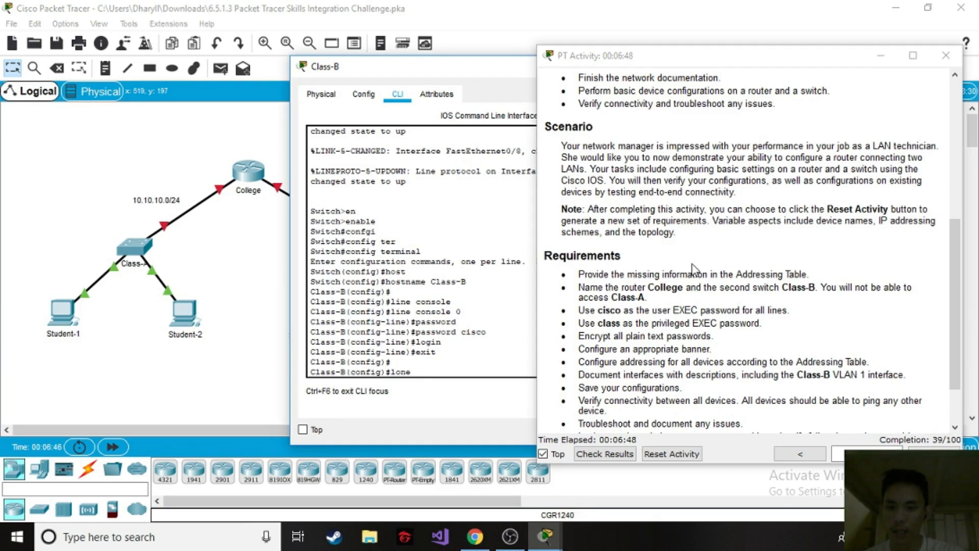
key("BackSpace")
key("BackSpace")
key("BackSpace")
key("BackSpace")
type("ine v")
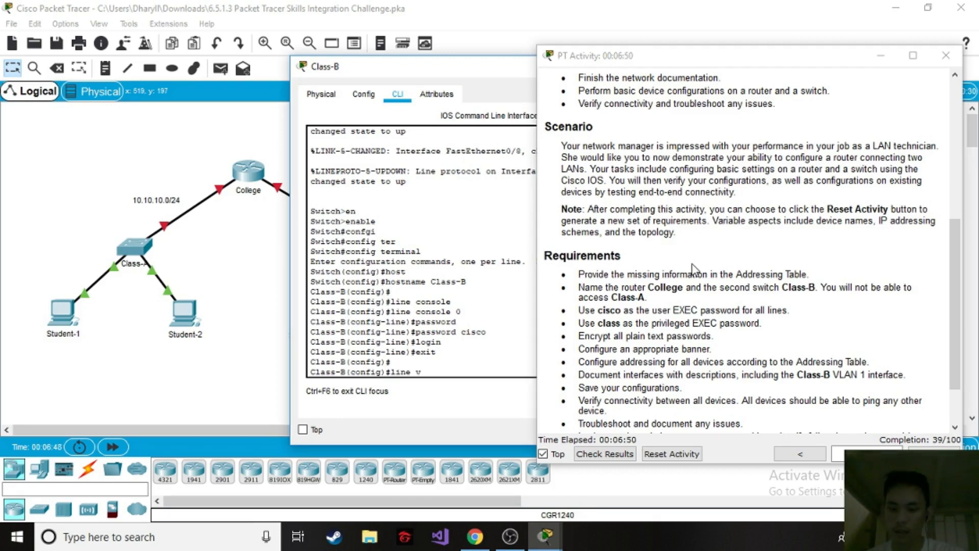
type("ty 0 15")
key("Return")
type("password cisco")
key("Return")
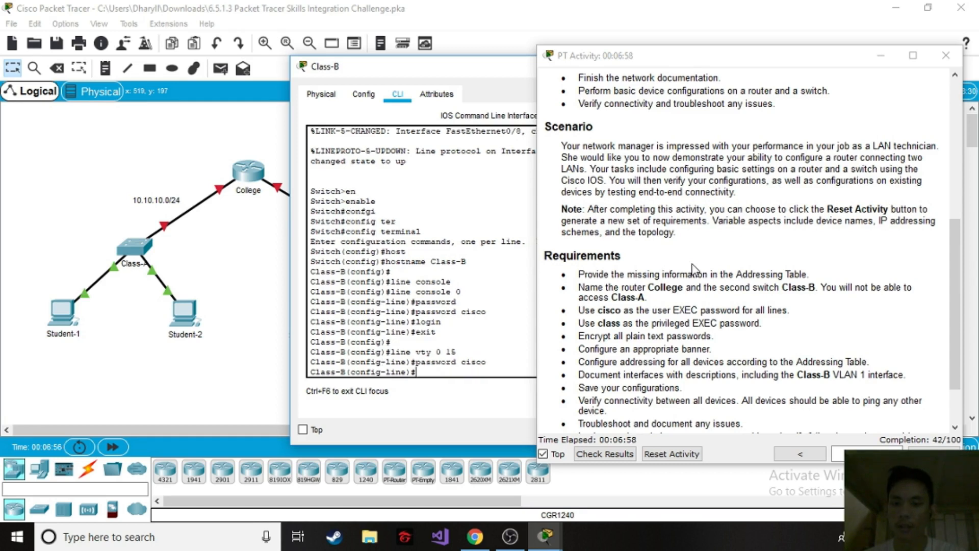
Enable login on the Class-B switch's VTY lines and return to global configuration mode.
type("login")
key("Return")
type("exit")
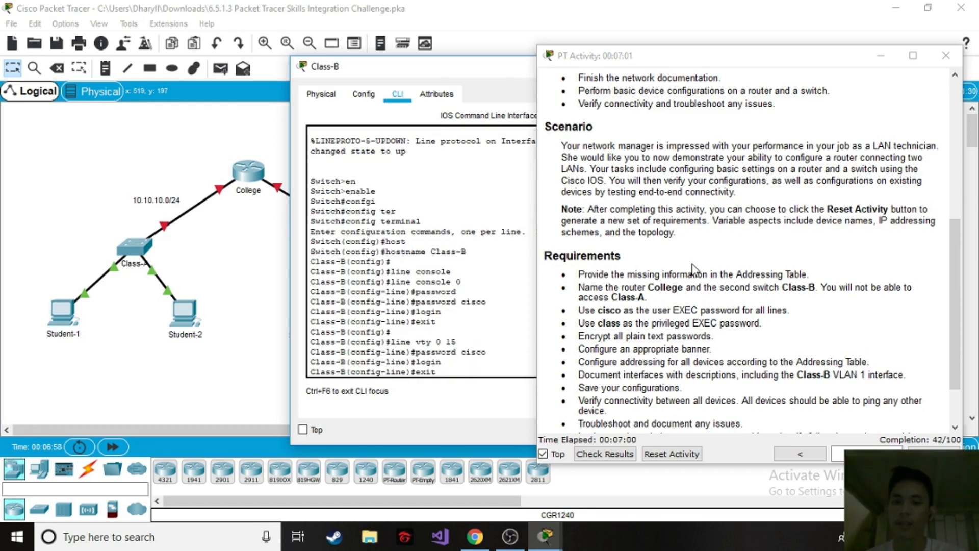
key("Return")
key("Return")
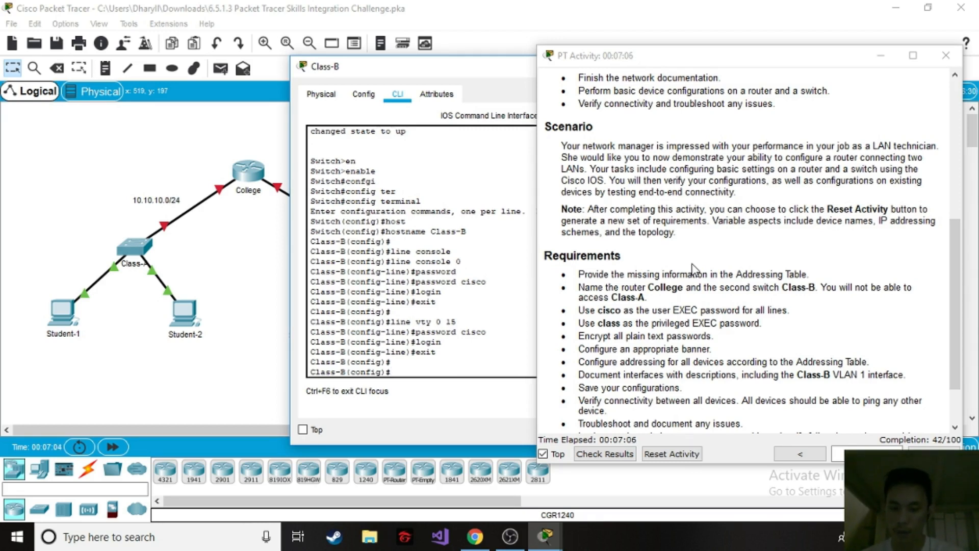
Set the required privileged EXEC password on the Class-B switch as an encrypted enable secret.
type("ena")
key("Tab")
type("se")
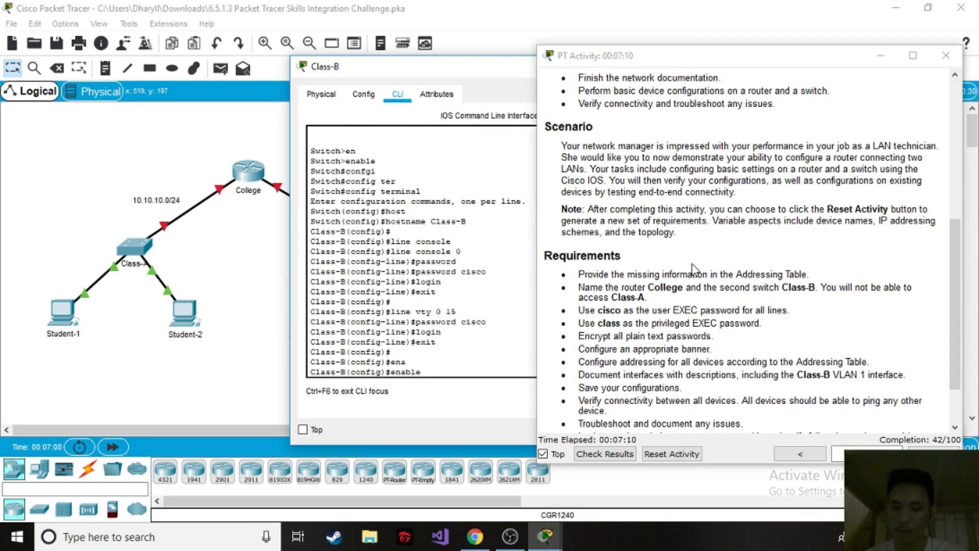
type("c")
key("Tab")
type("class")
key("Return")
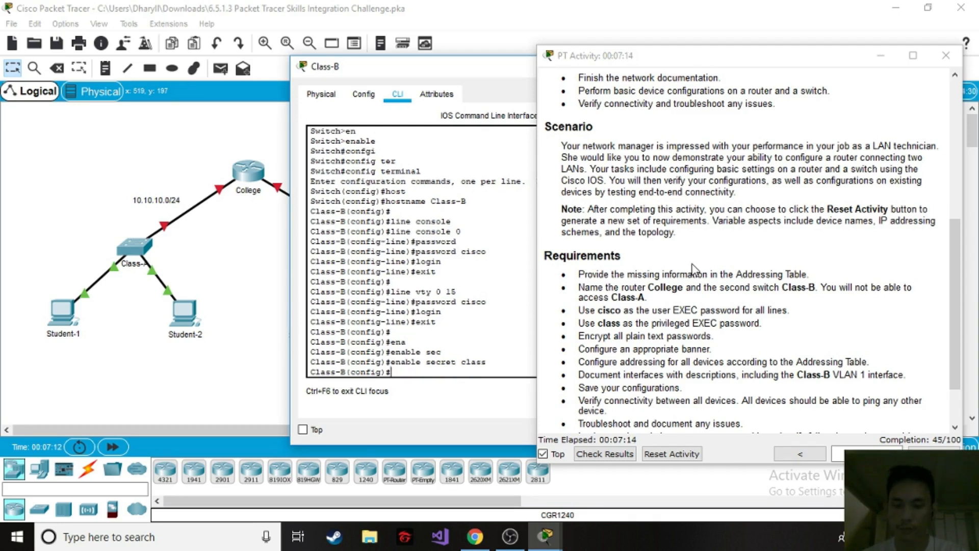
Set the Class-B switch's message-of-the-day banner to "Authorized Personnel Only", using $ as the delimiter.
key("Return")
type("ban")
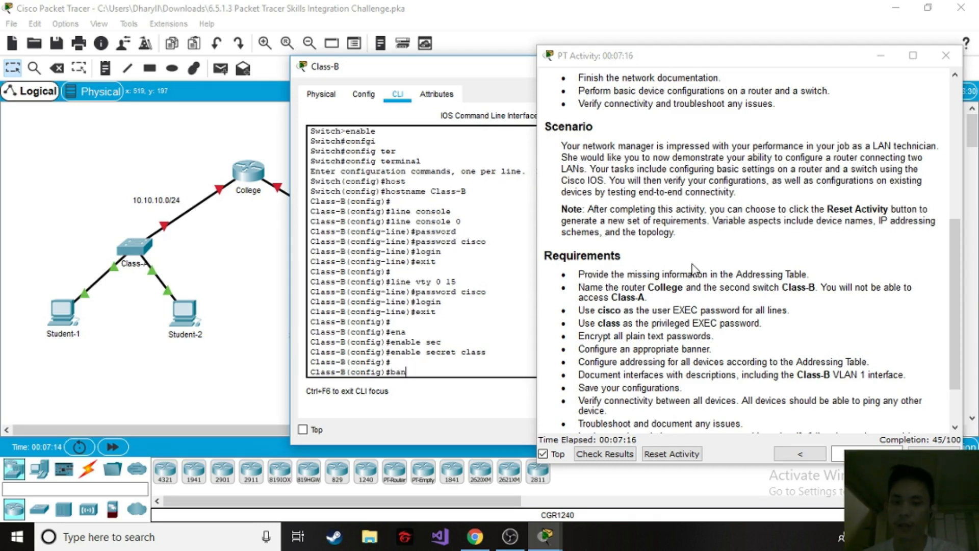
type("ner")
key("Tab")
type("mo")
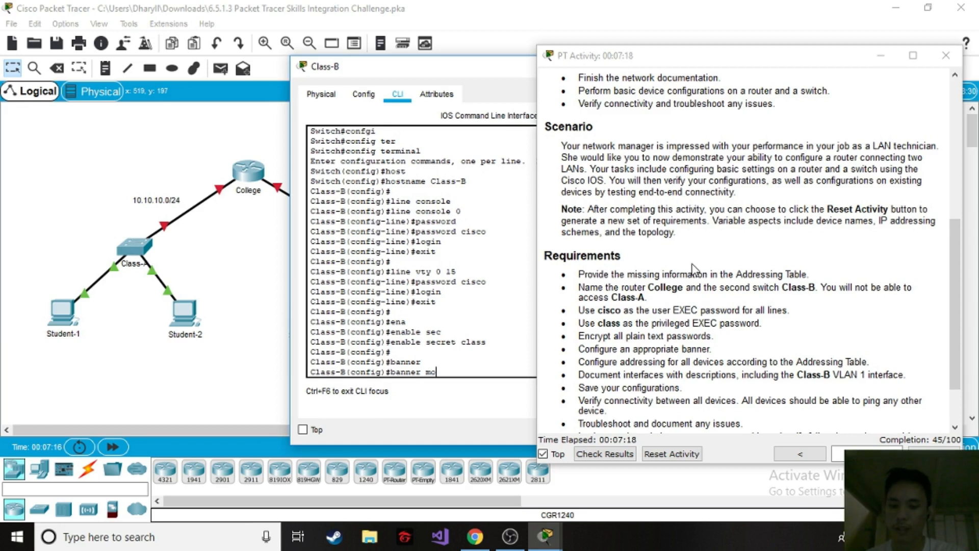
type("td")
key("Tab")
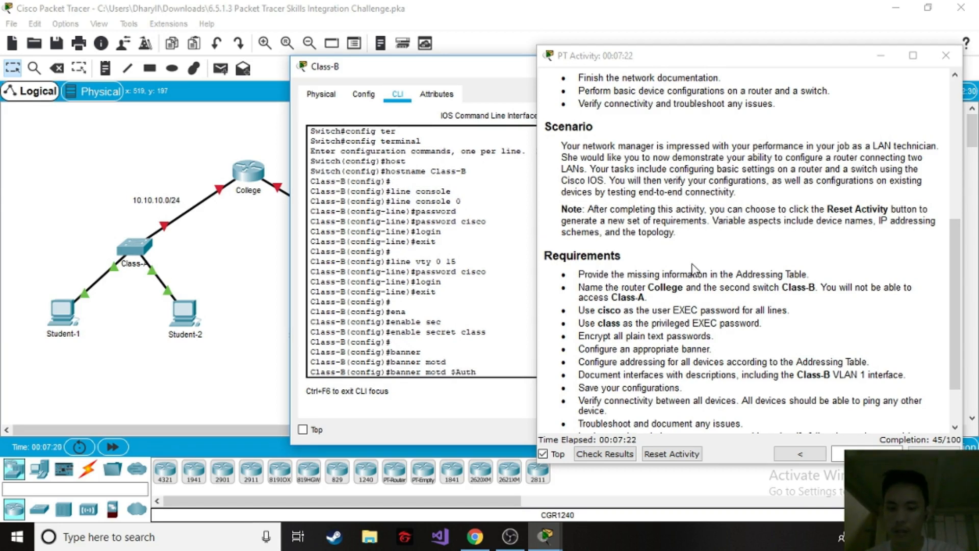
type("$Authorized Perso")
left_click_drag(457, 68, 302, 64)
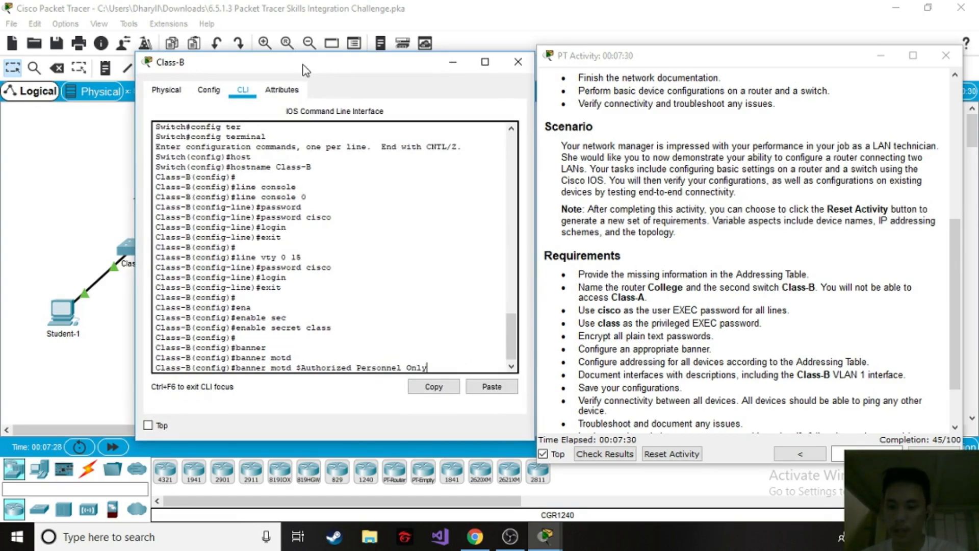
type("$")
key("Return")
key("Return")
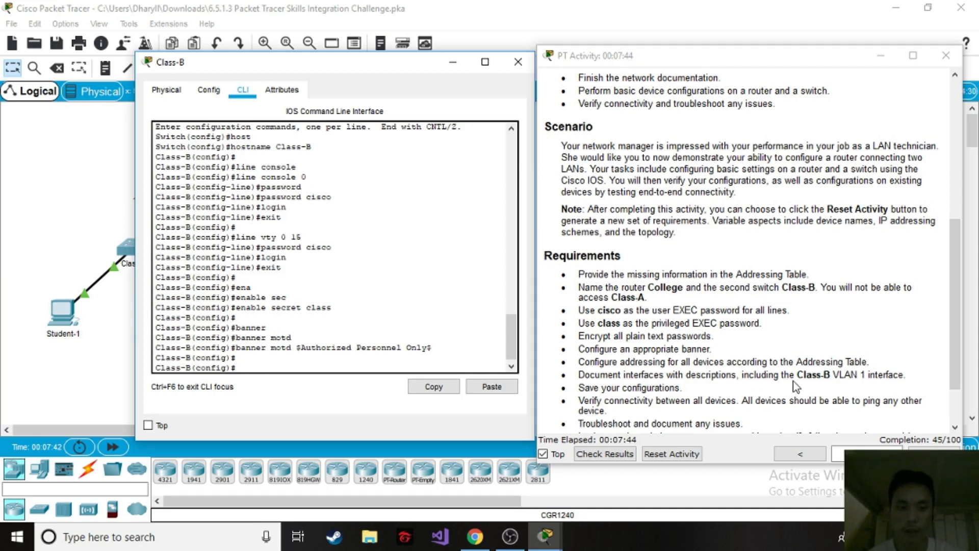
Review the remaining requirements on saving configurations, verifying connectivity and troubleshooting, and return to the Addressing Table in the activity instructions.
scroll(617, 395, "down", 1)
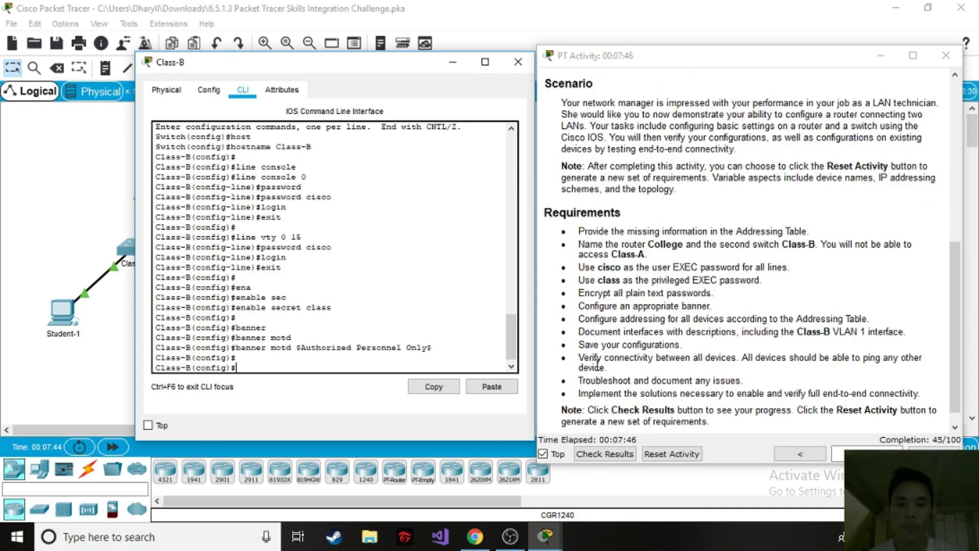
left_click_drag(580, 345, 669, 346)
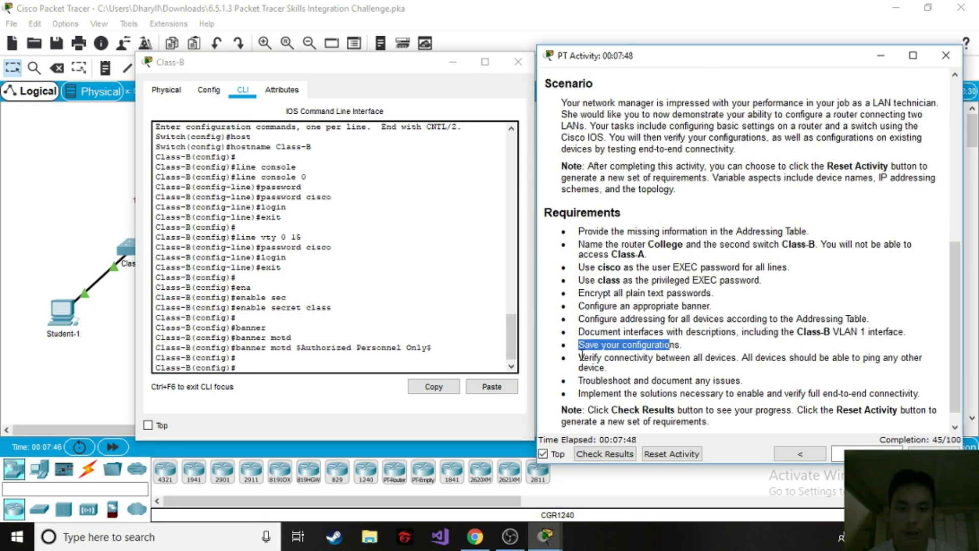
left_click_drag(580, 355, 748, 358)
left_click(736, 375)
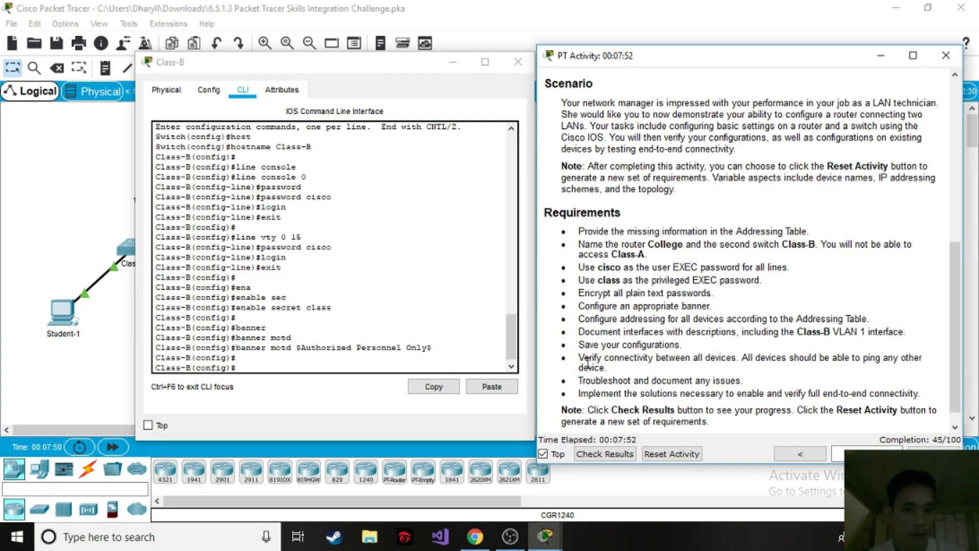
left_click_drag(576, 357, 894, 366)
left_click_drag(767, 384, 640, 381)
scroll(597, 382, "down", 1)
left_click_drag(587, 378, 869, 345)
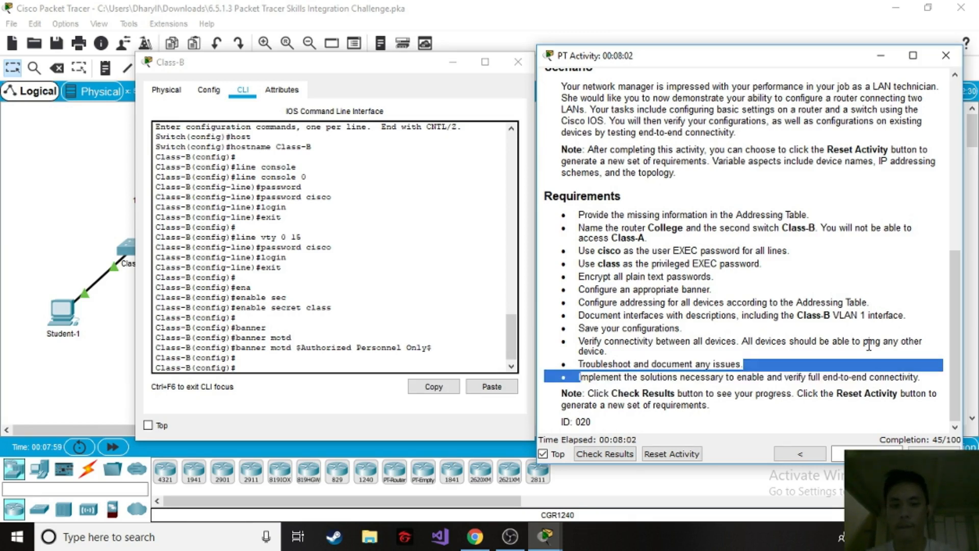
left_click(694, 334)
scroll(663, 338, "up", 10)
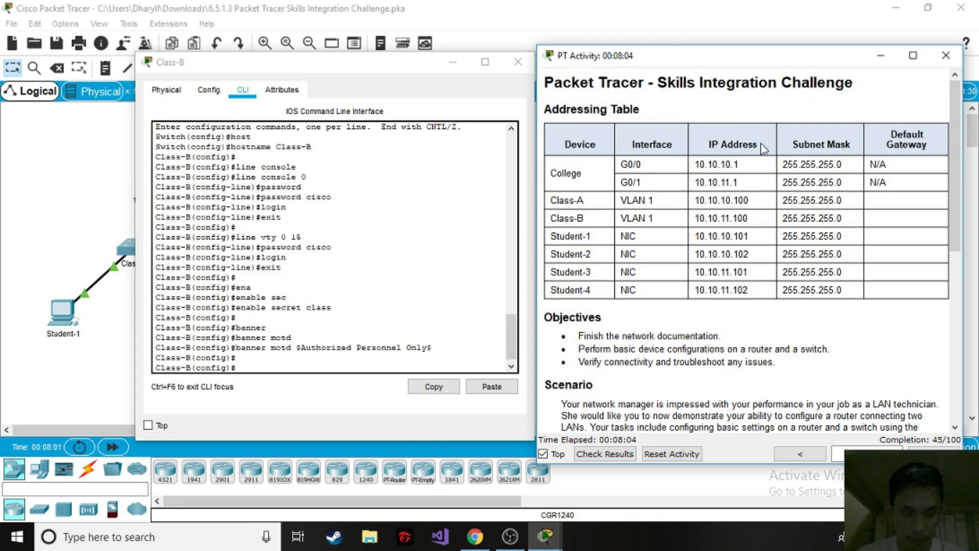
Switch from the Class-B switch to the College router's command line and enter interface configuration for GigabitEthernet 0/0.
left_click(518, 62)
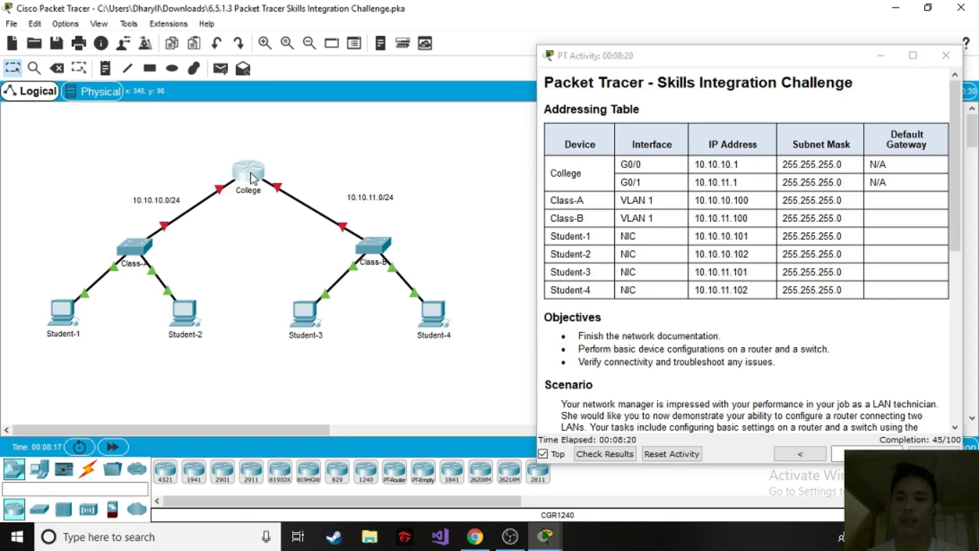
left_click(252, 176)
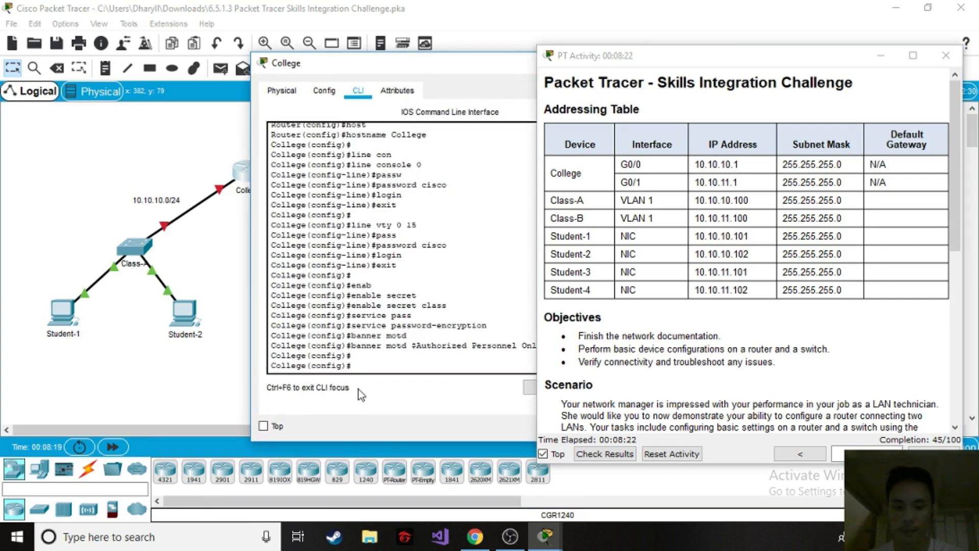
key("Return")
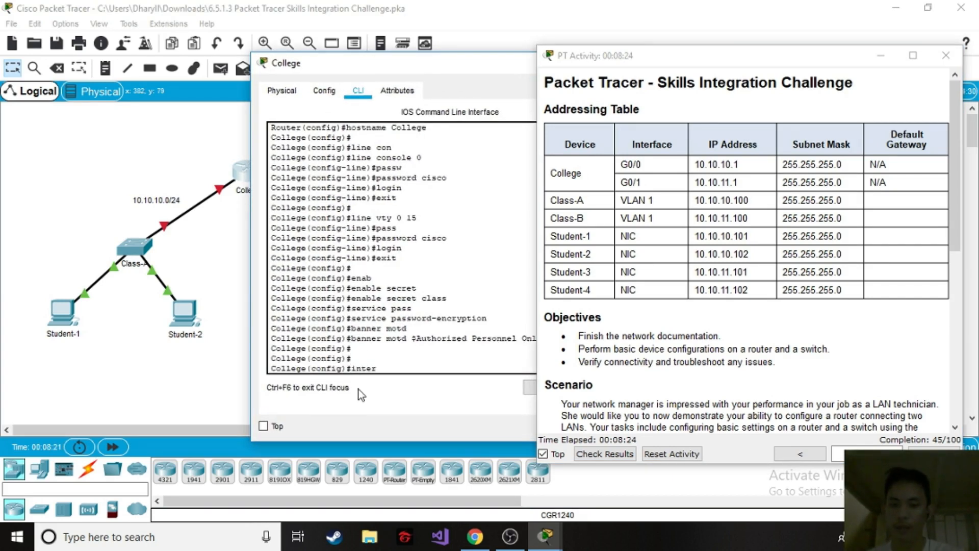
type("interfac")
key("Tab")
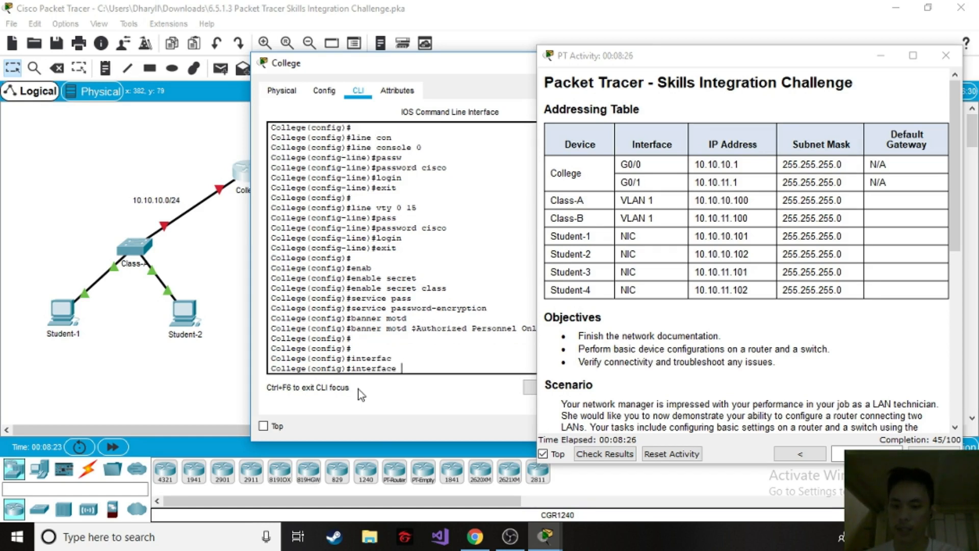
type("gi")
key("Tab")
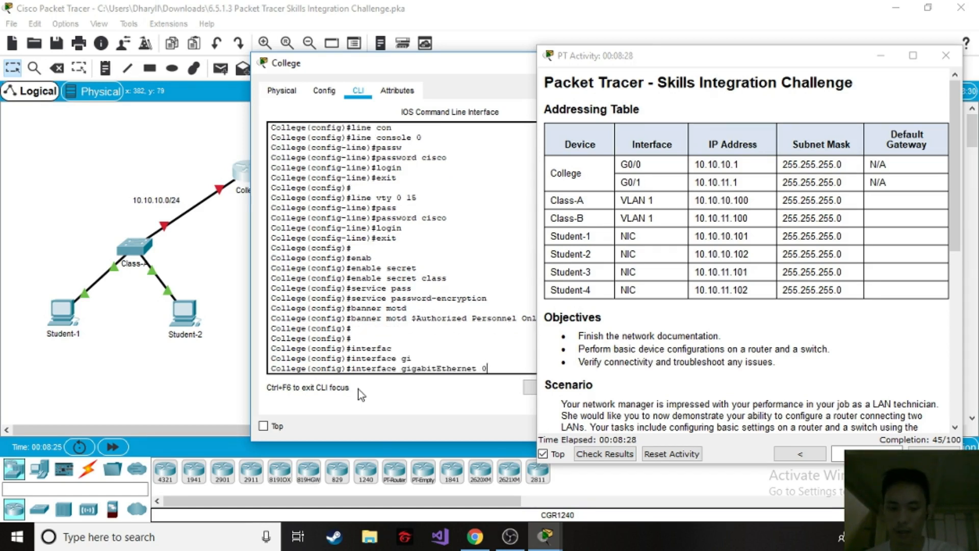
type("0/0")
key("Return")
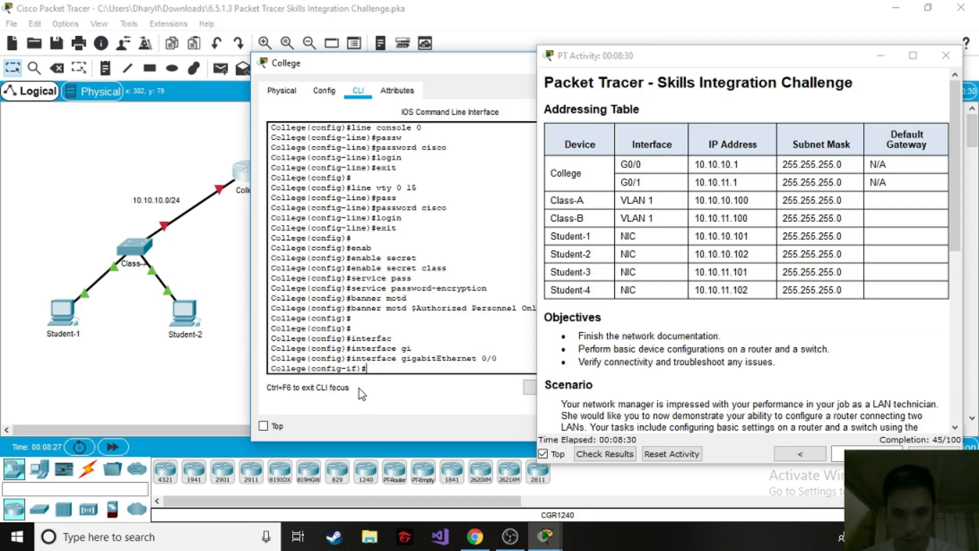
Assign IP address 10.10.10.1 with subnet mask 255.255.255.0 to the College router's GigabitEthernet 0/0, following the Addressing Table.
left_click_drag(402, 67, 250, 65)
left_click_drag(621, 165, 637, 167)
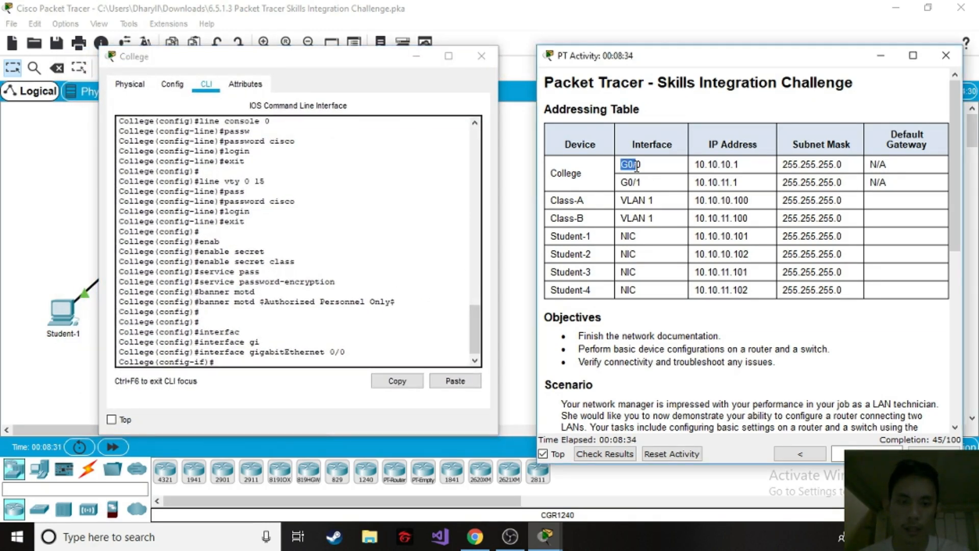
left_click(647, 173)
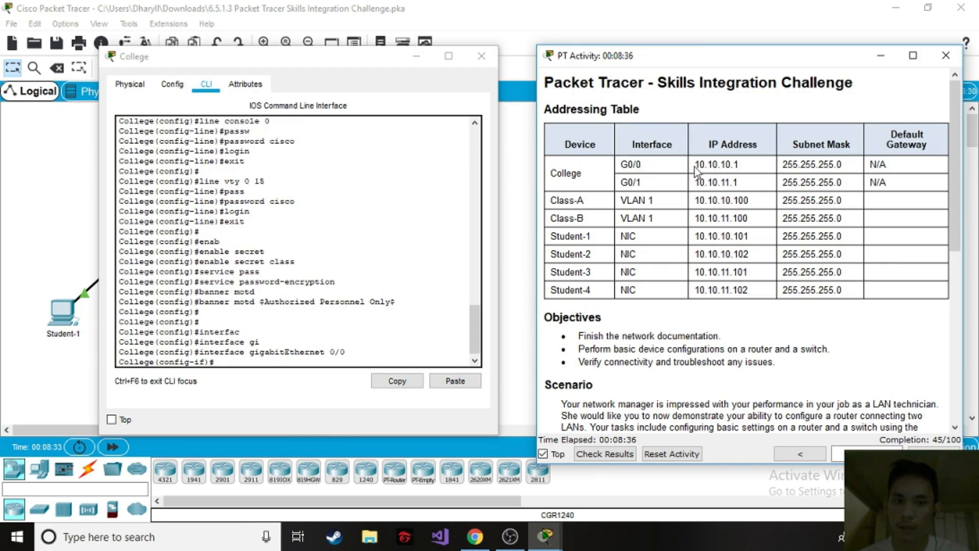
left_click_drag(698, 162, 760, 162)
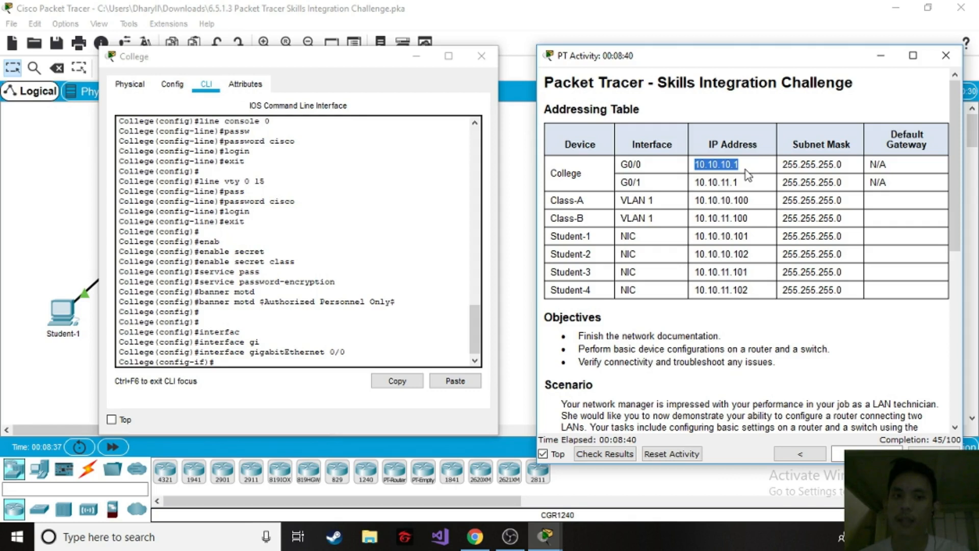
left_click(239, 360)
type("ip add")
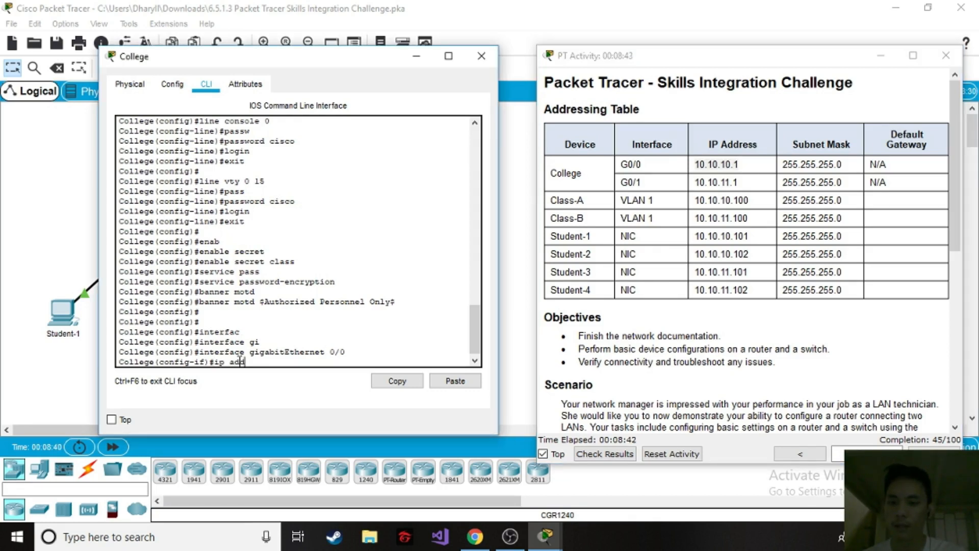
key("Tab")
type("10.10.1")
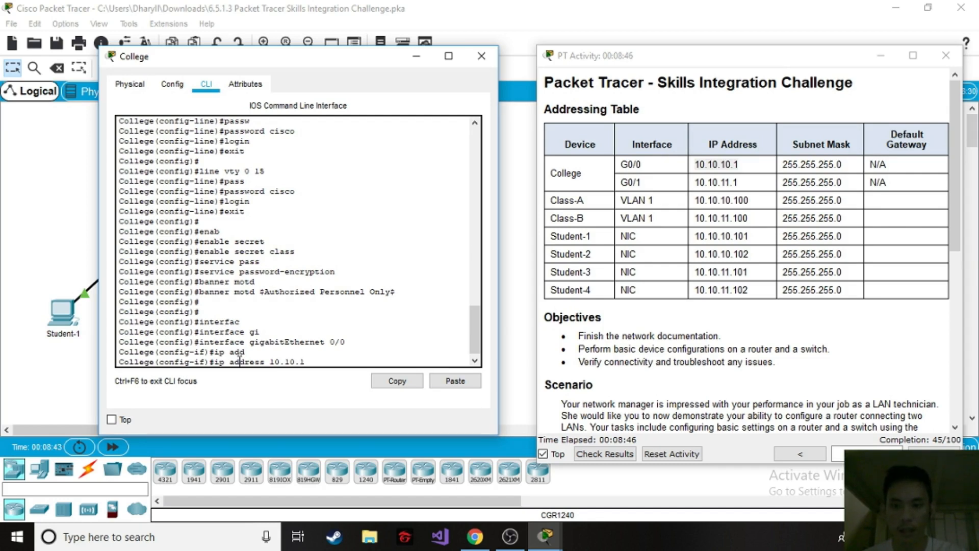
type("0.1 255")
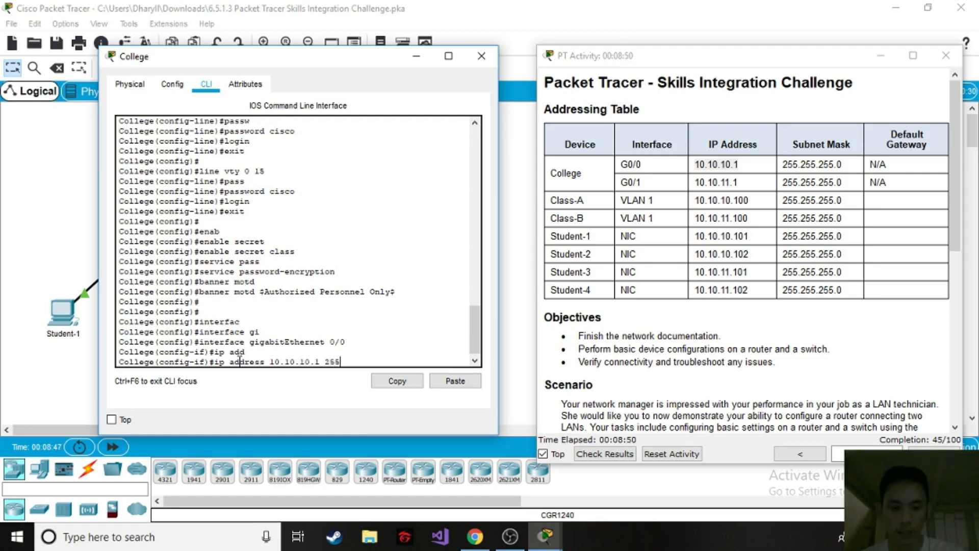
type(".255.255.0")
key("Return")
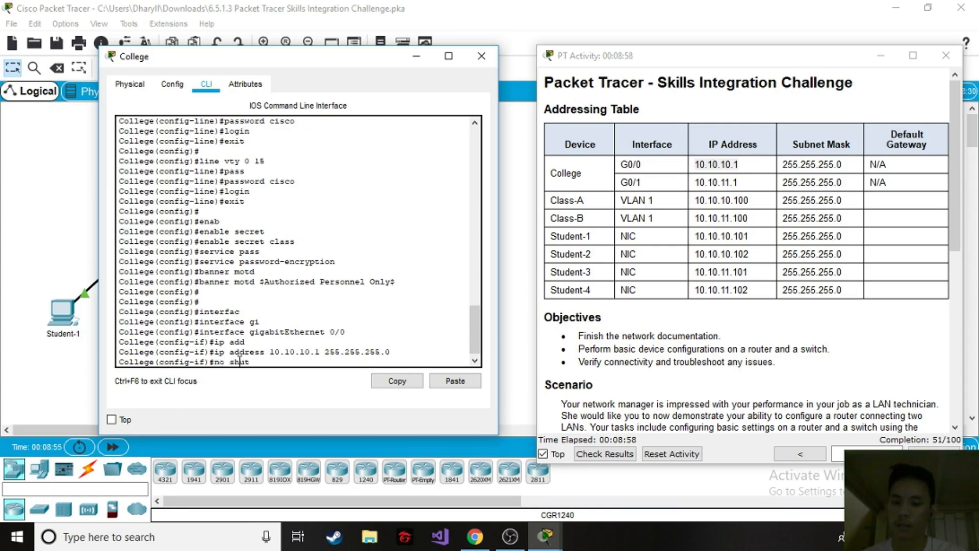
Enable the College router's GigabitEthernet 0/0 interface with no shutdown and return to global configuration mode.
key("Tab")
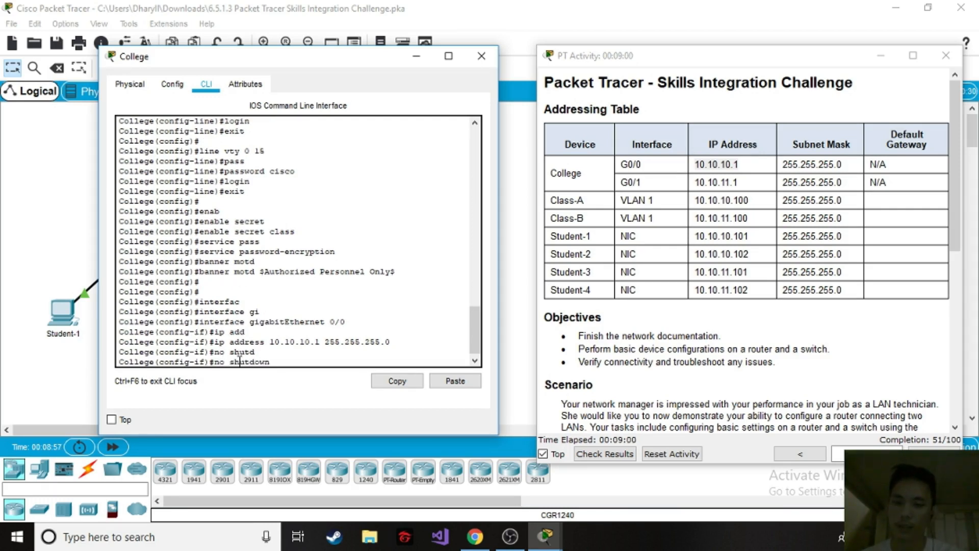
key("Return")
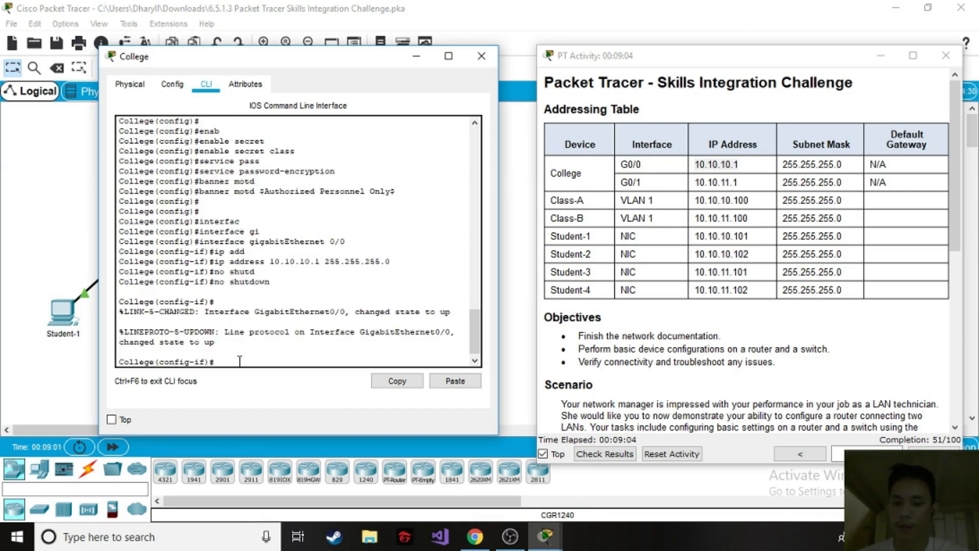
type("exit")
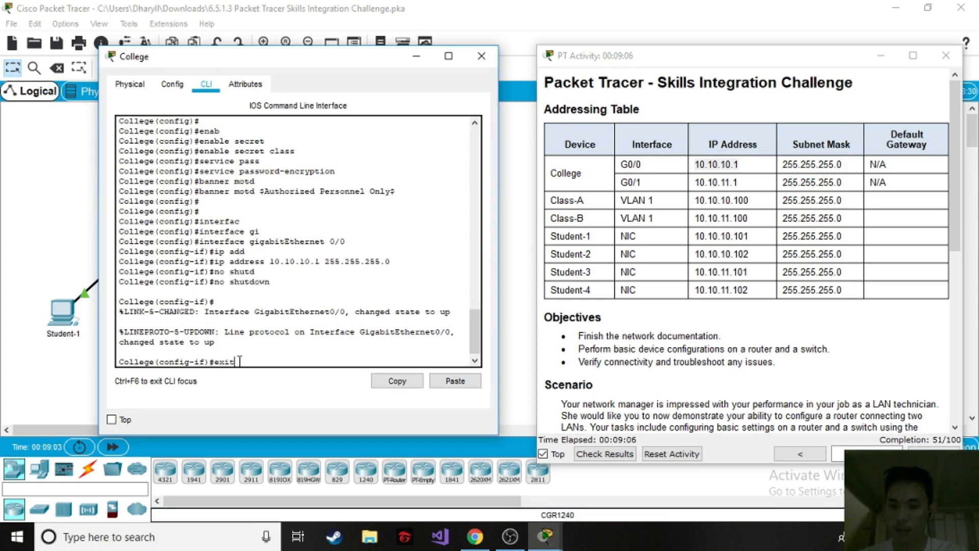
key("Return")
Enter interface configuration for GigabitEthernet 0/1 on the College router.
type("inter")
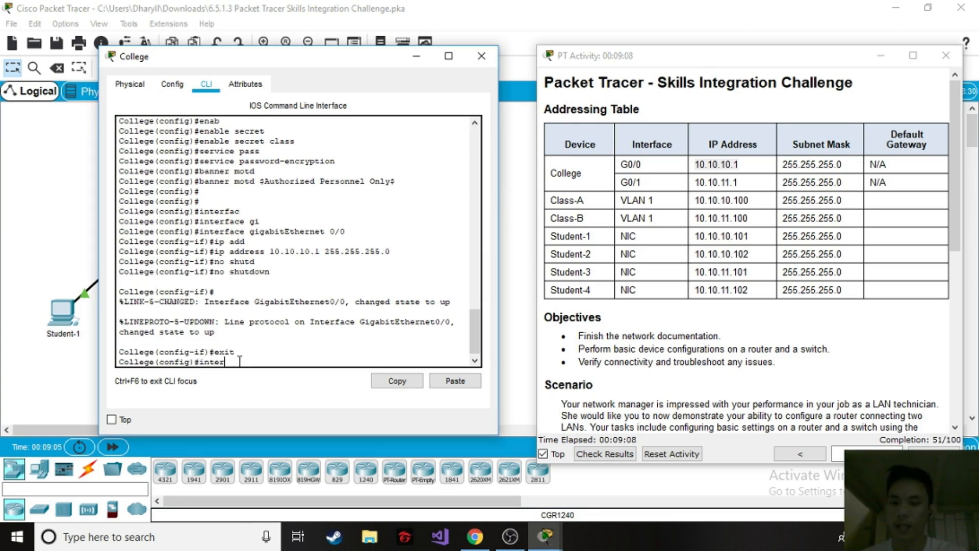
type("f")
key("Tab")
type("gi")
key("Tab")
type("0/1")
key("Return")
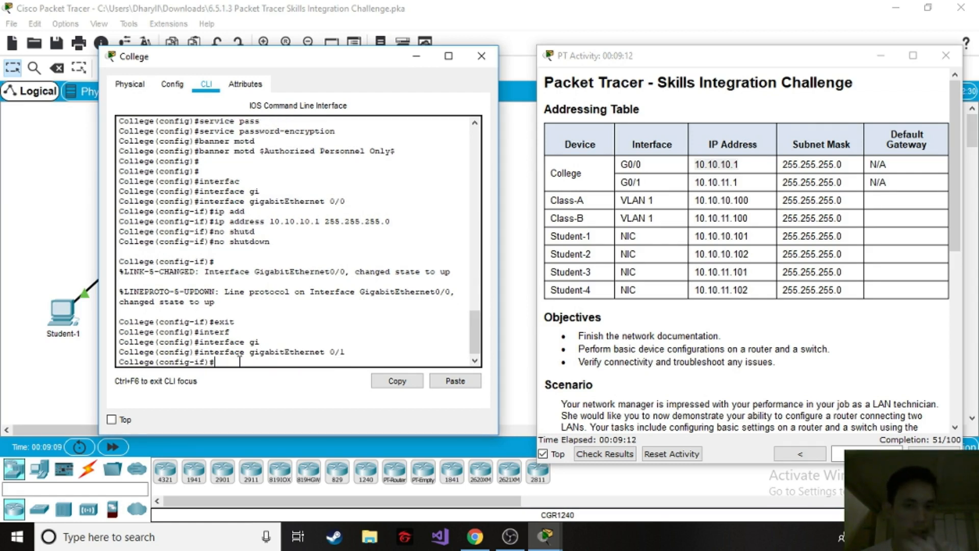
Assign IP address 10.10.11.1 with subnet mask 255.255.255.0 to the College router's GigabitEthernet 0/1, following the Addressing Table.
left_click_drag(644, 183, 619, 182)
left_click_drag(749, 183, 692, 186)
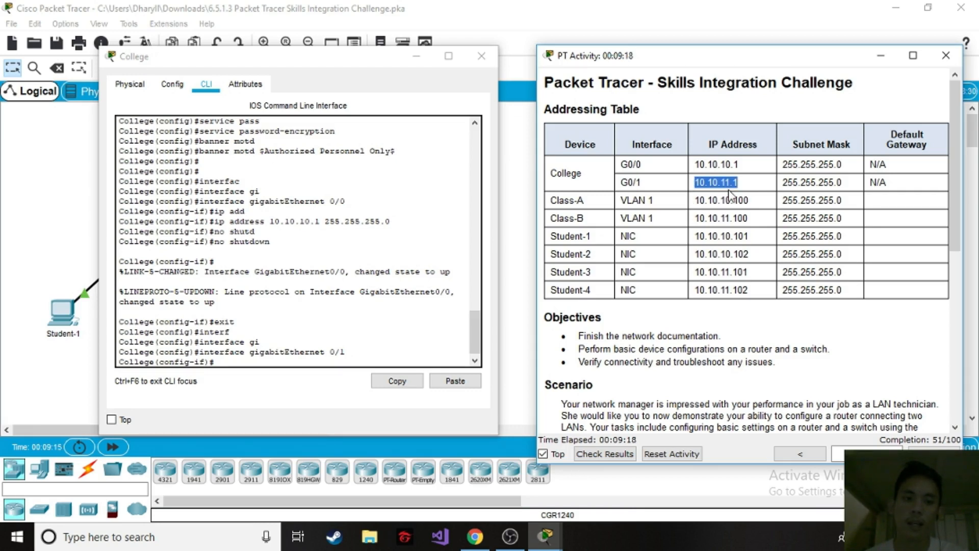
left_click(225, 365)
type("ip add")
key("Tab")
type("1")
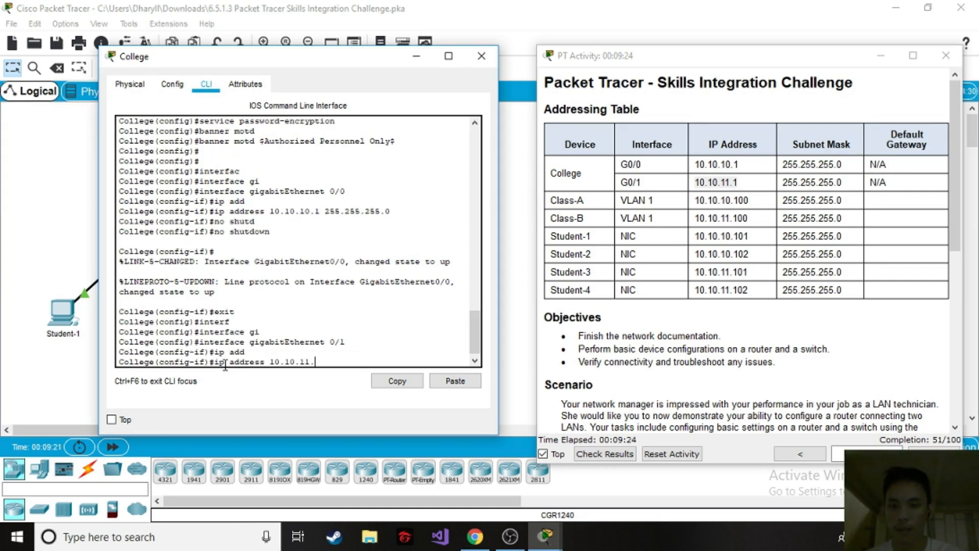
type("0.10.11.1 255.255.255.0")
key("Return")
Enable GigabitEthernet 0/1 with no shutdown, return to global configuration mode and close the College router's window.
type("no shuit")
key("BackSpace")
key("BackSpace")
type("t")
key("Tab")
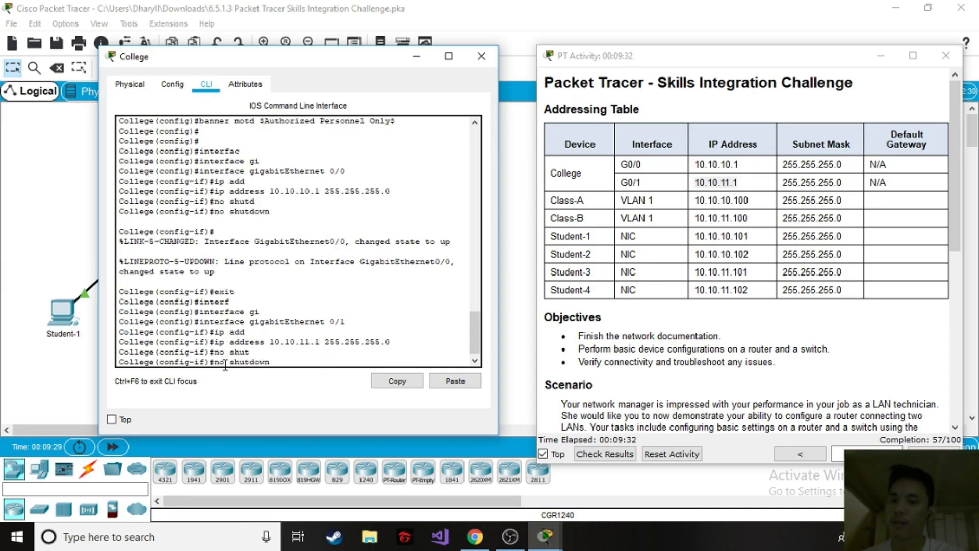
key("Return")
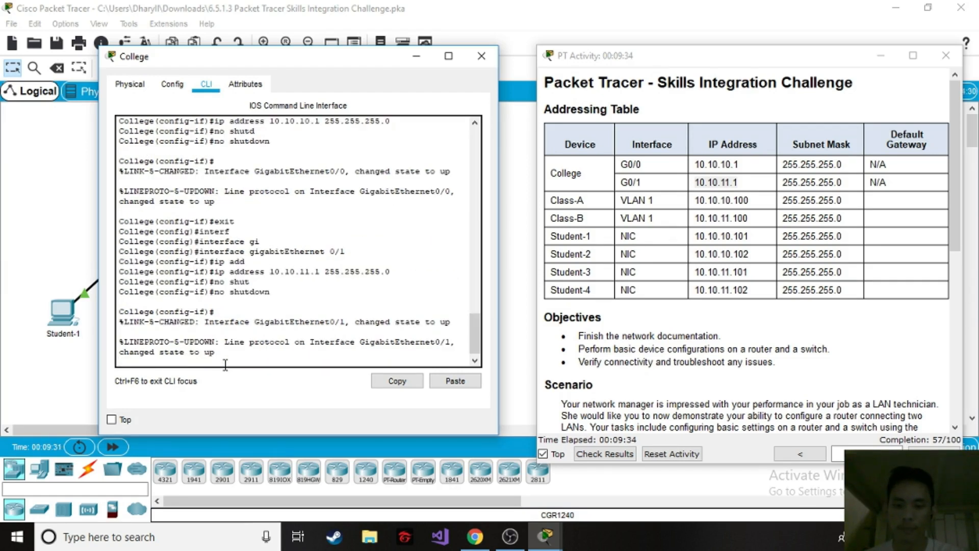
key("Return")
type("ege(config-if)#e")
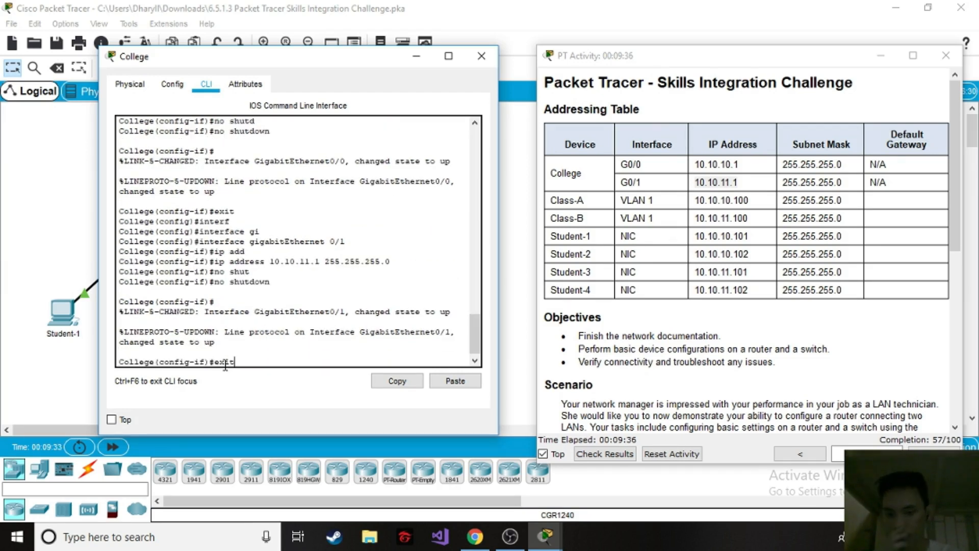
type("xit")
key("Return")
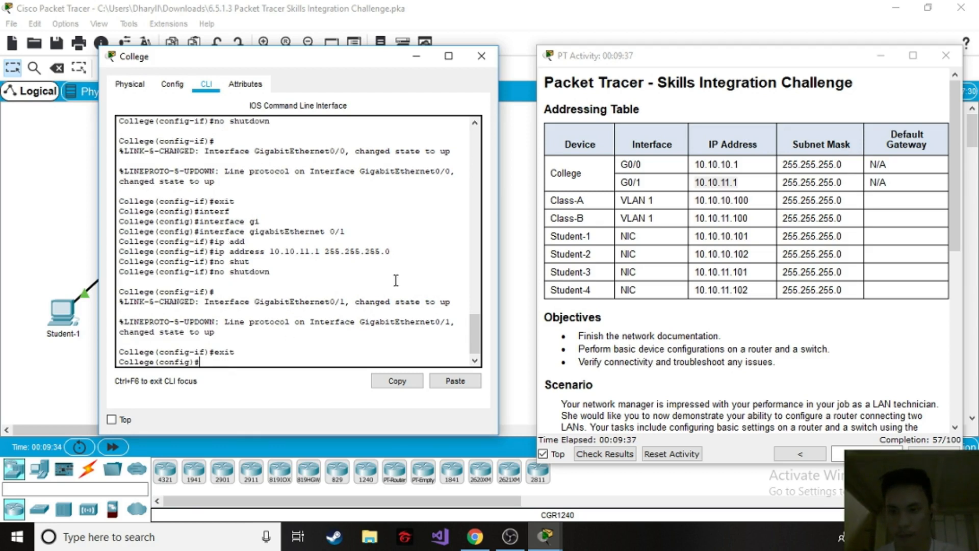
left_click(477, 56)
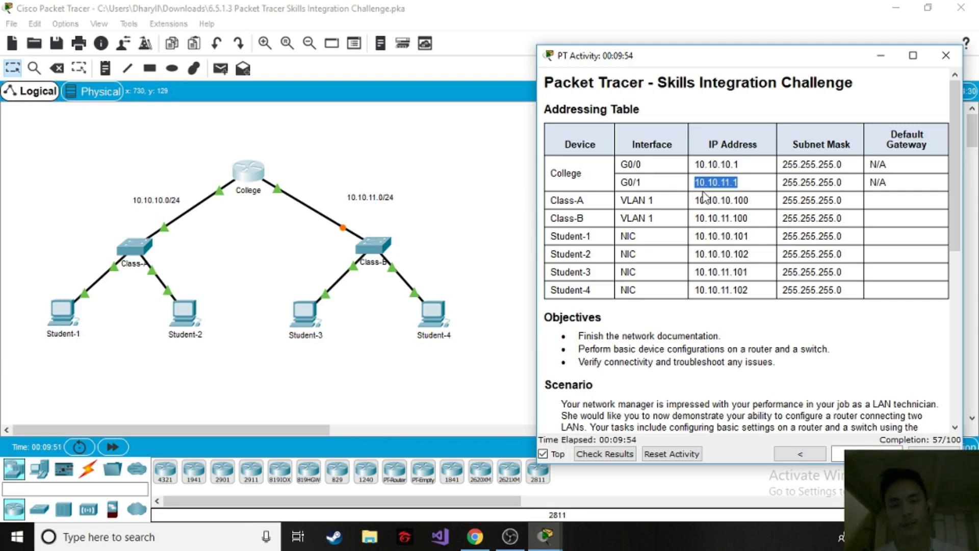
Fast-forward the simulation time and open the Class-B switch's command line beside the instructions.
left_click(393, 238)
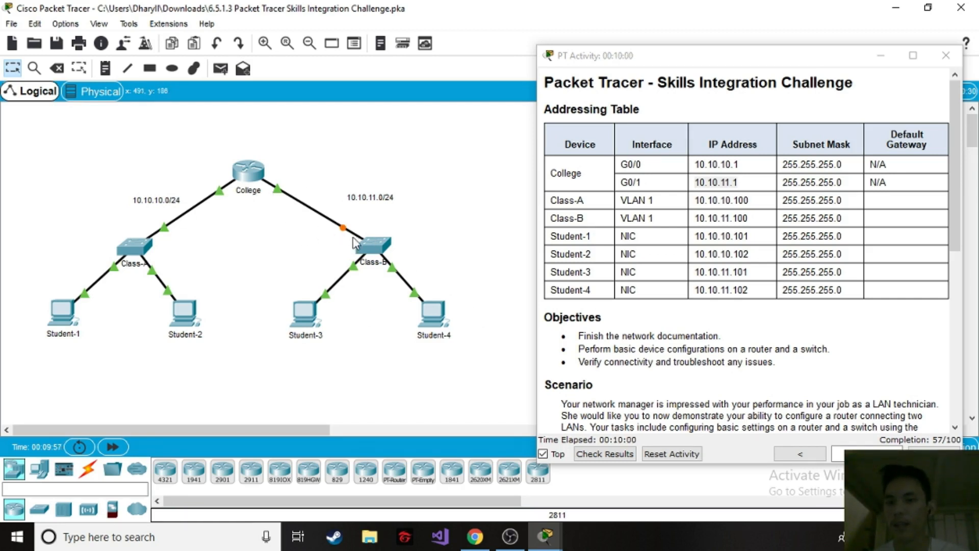
left_click(124, 446)
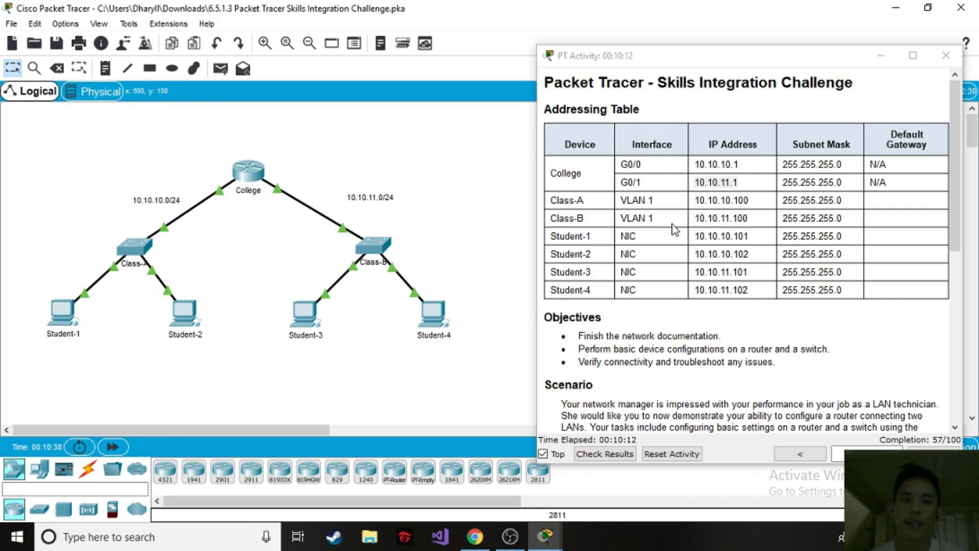
left_click(374, 244)
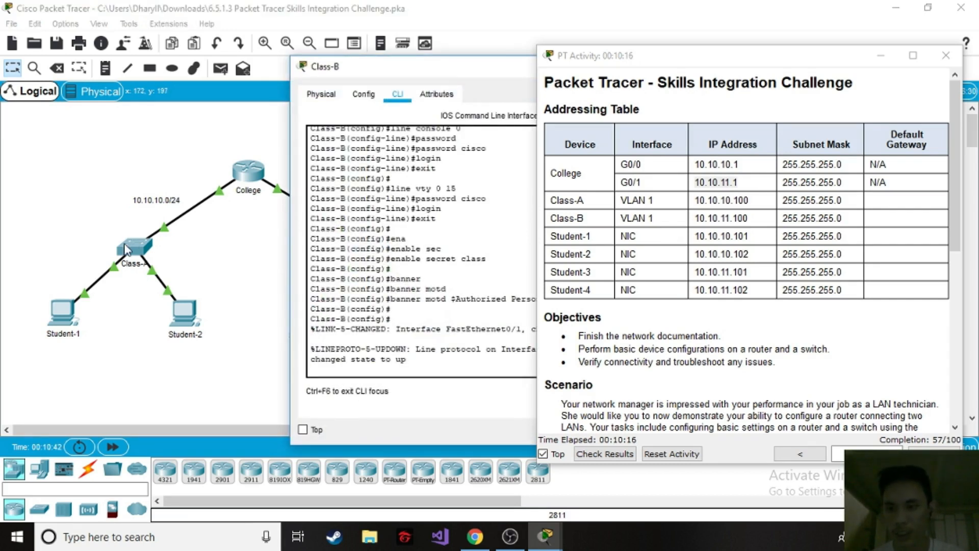
left_click_drag(487, 69, 360, 69)
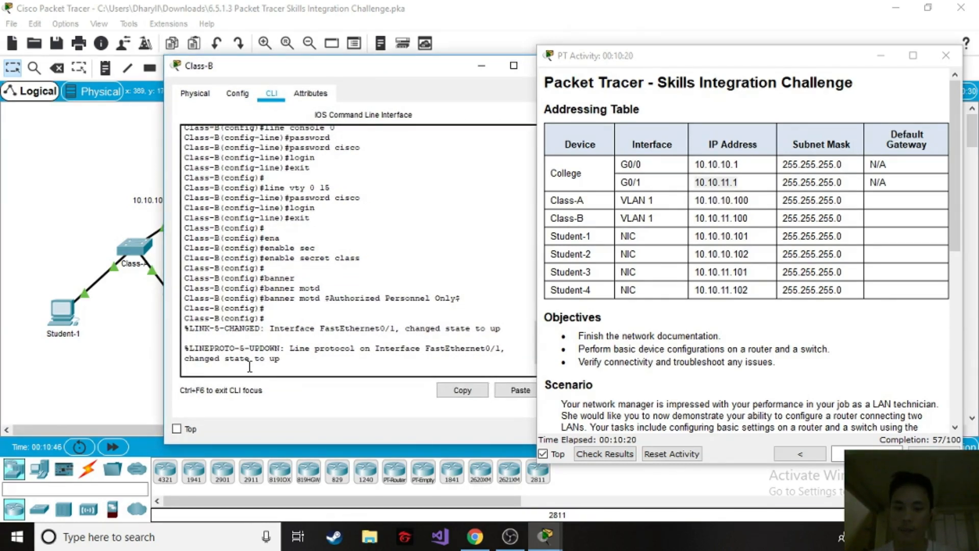
Enter interface configuration for VLAN 1 on the Class-B switch.
key("Return")
key("Return")
type("i")
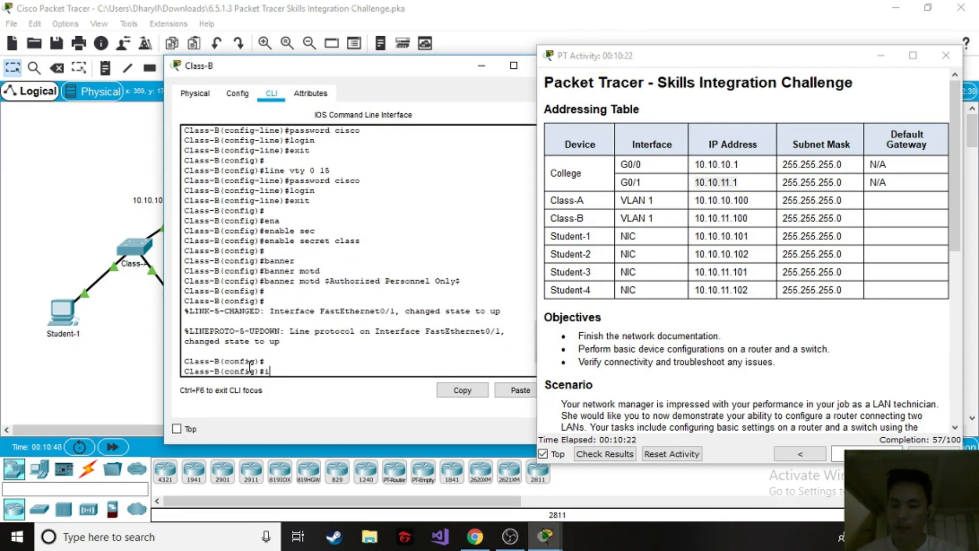
type("nter")
key("Tab")
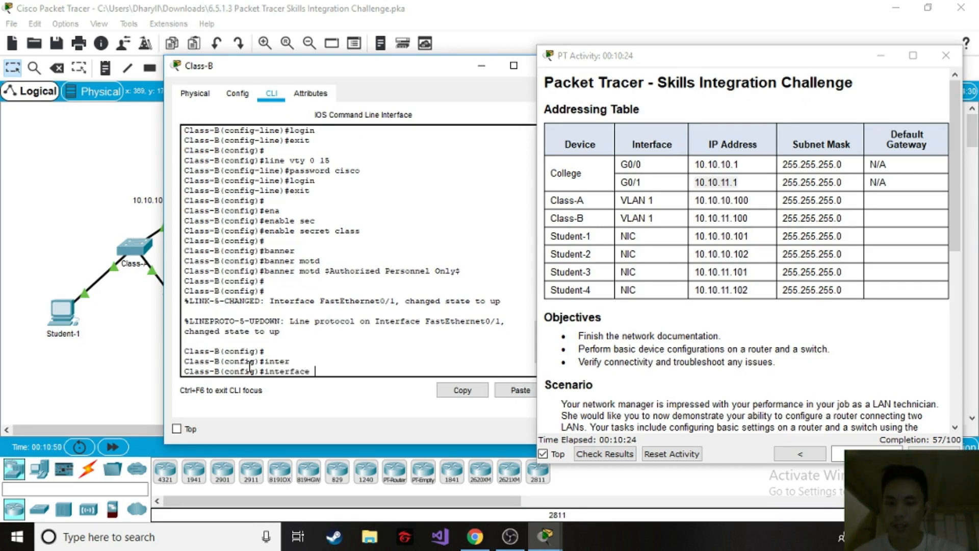
type("v")
key("Tab")
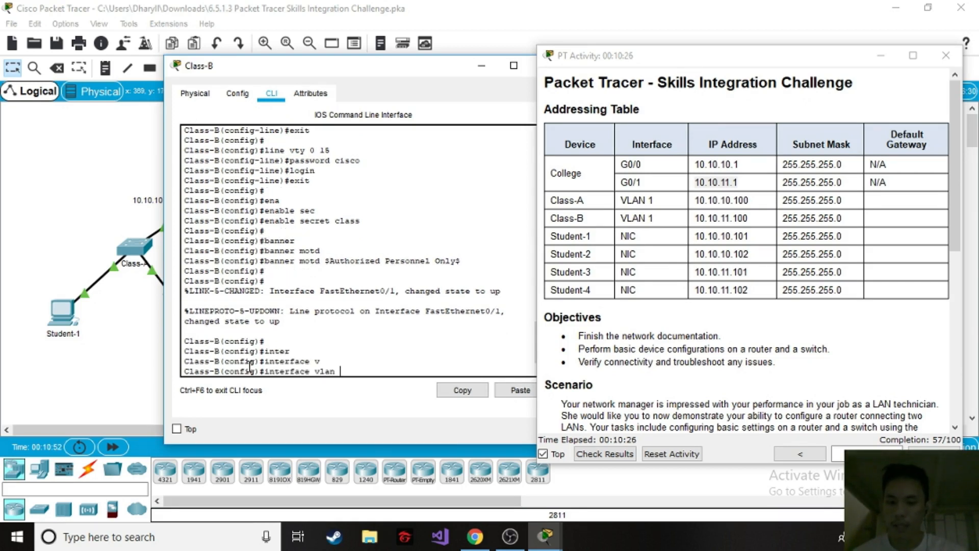
type("1")
key("Return")
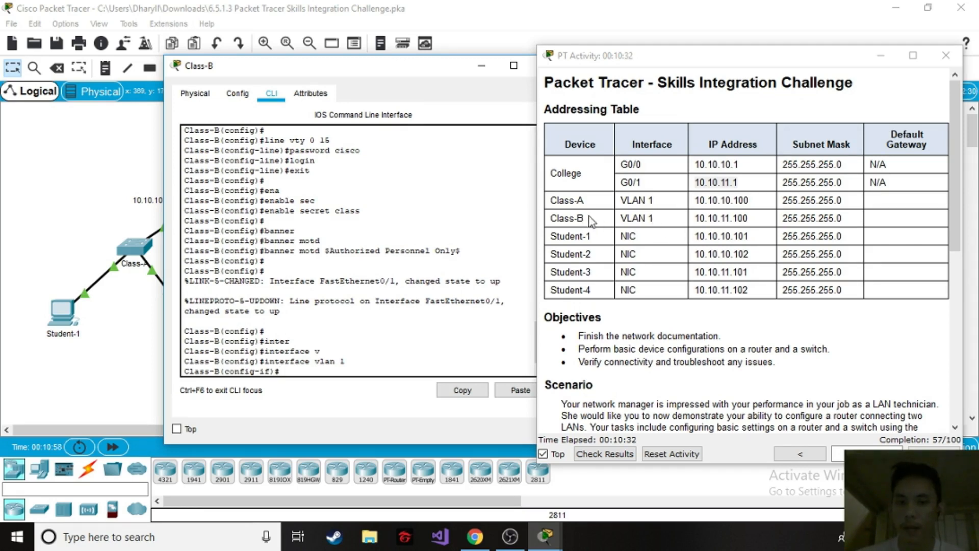
Assign IP address 10.10.11.100 with subnet mask 255.255.255.0 to the Class-B switch's VLAN 1, following the Addressing Table.
left_click_drag(593, 220, 549, 219)
left_click_drag(619, 218, 755, 221)
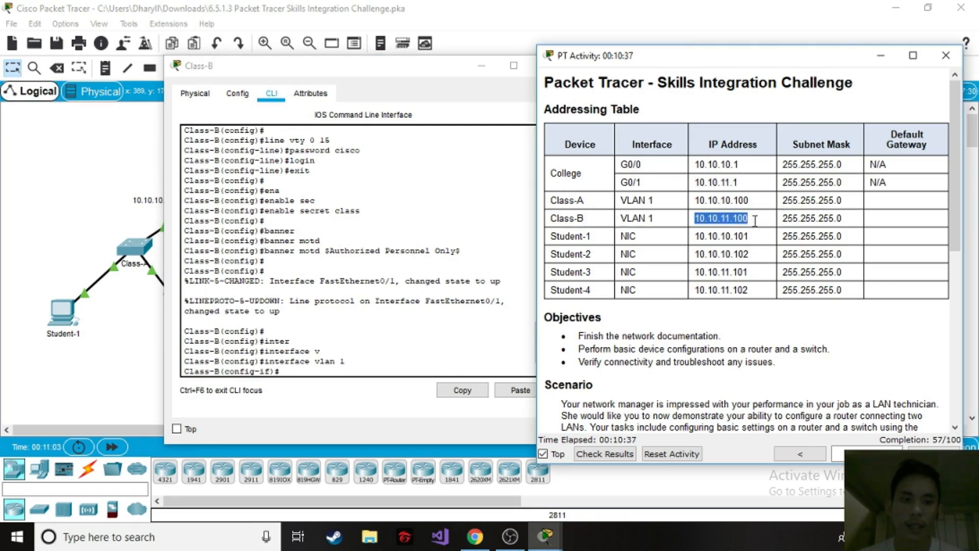
left_click(293, 370)
type("ip add")
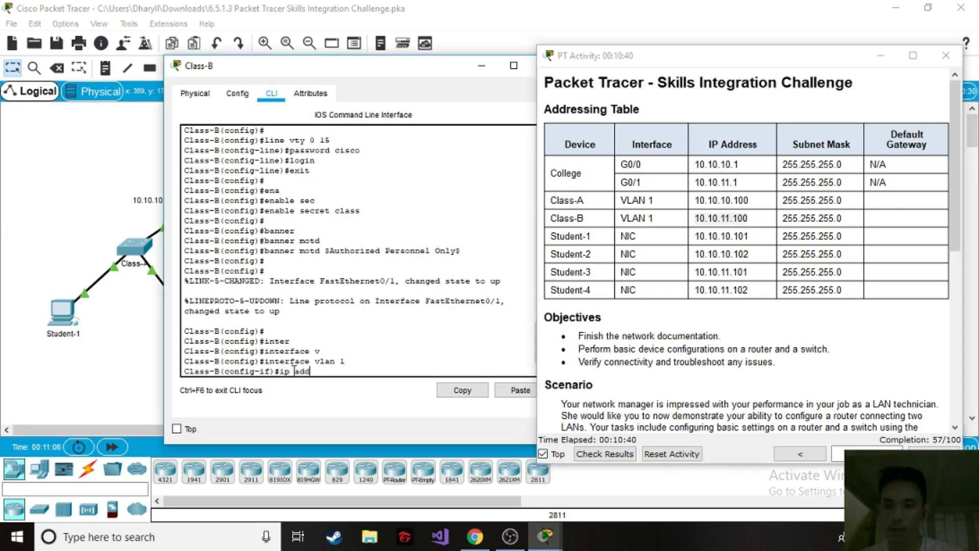
key("Tab")
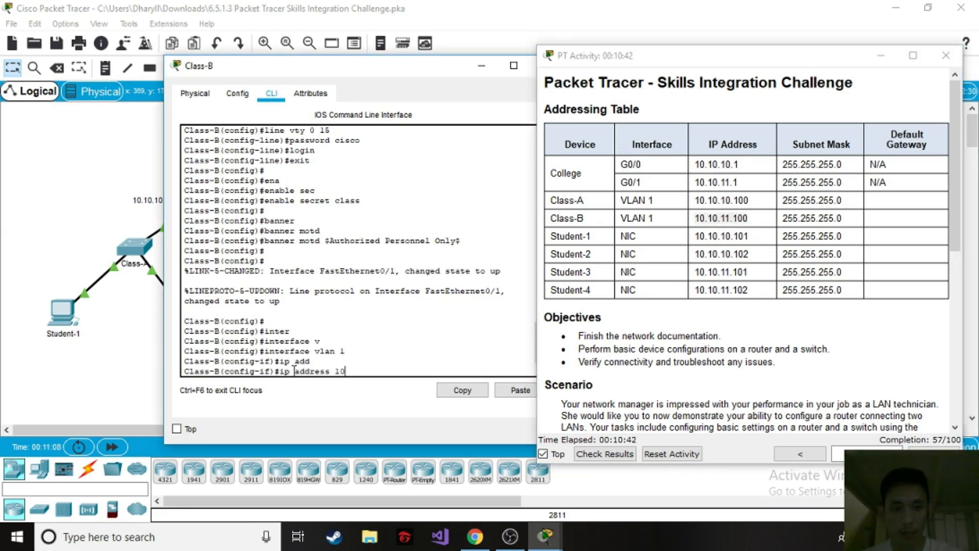
type("10.10.11.100")
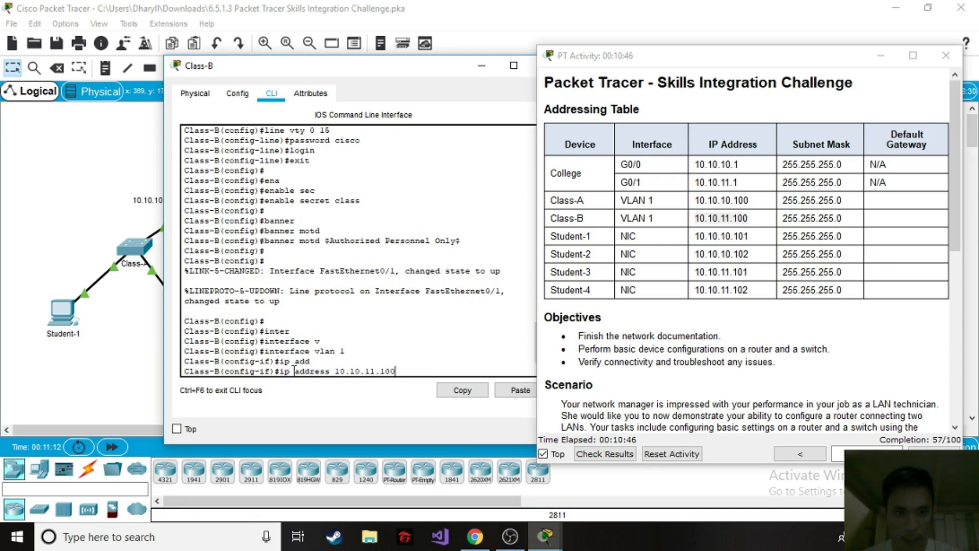
type(" 255.255.")
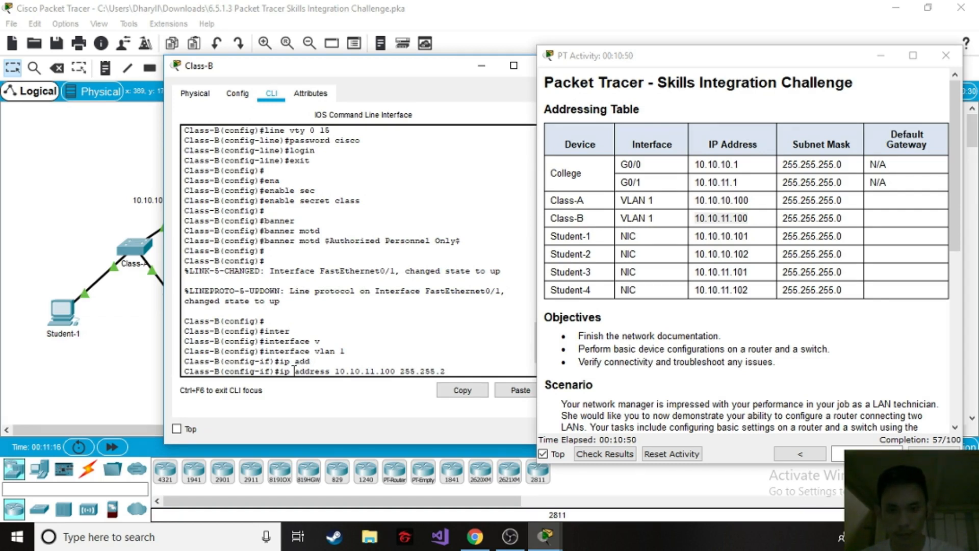
type("255.0")
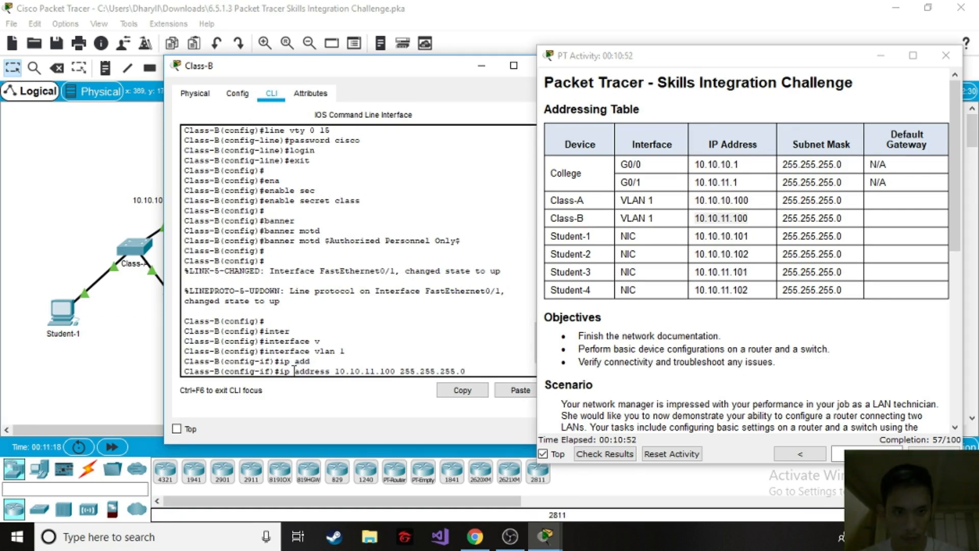
key("Return")
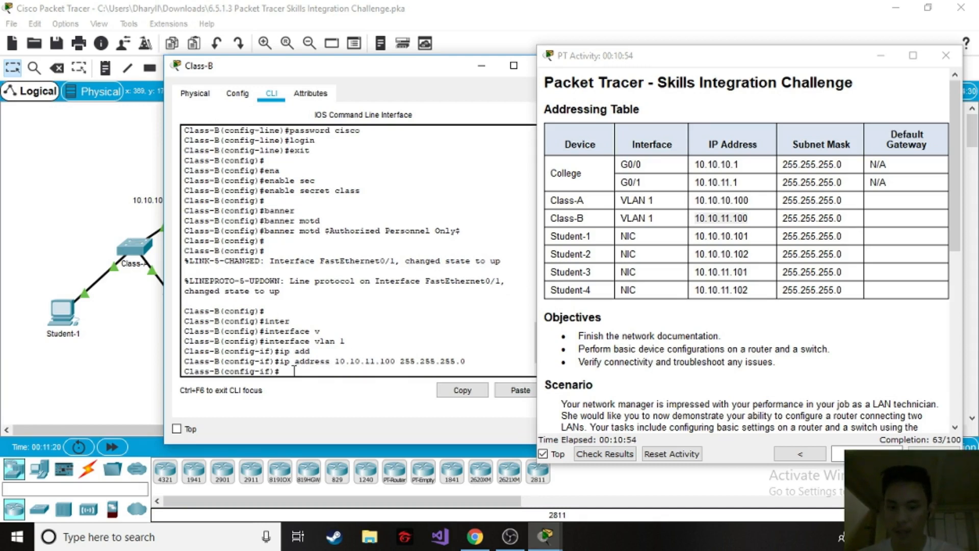
Enable VLAN 1 on the Class-B switch with no shutdown, return to global configuration mode and minimize its window.
type("no shu")
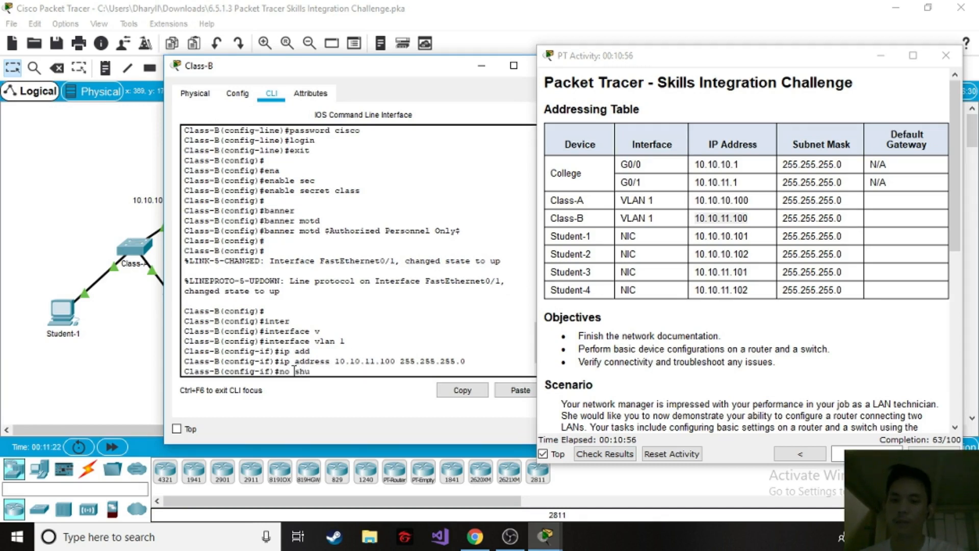
type("t")
key("Tab")
key("Return")
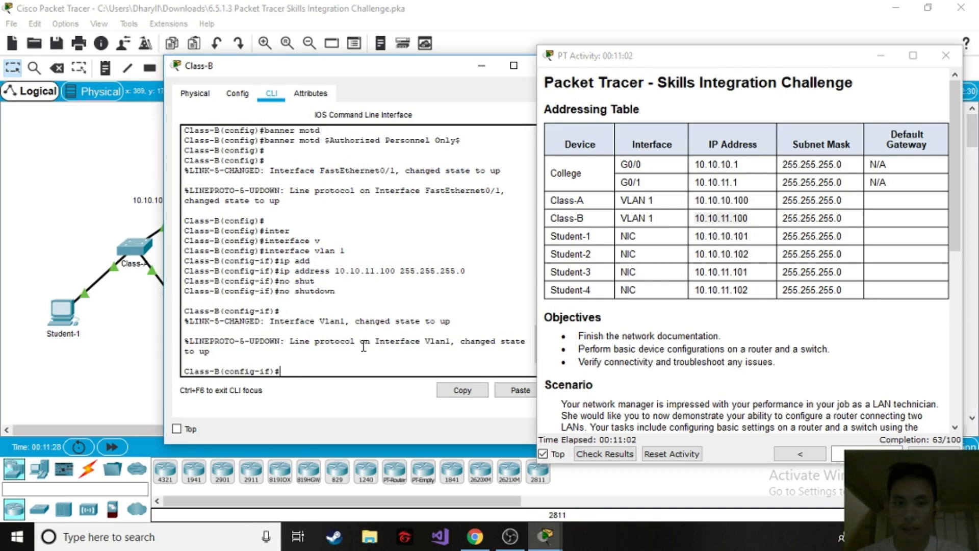
scroll(319, 350, "up", 5)
scroll(318, 349, "down", 5)
left_click(301, 361)
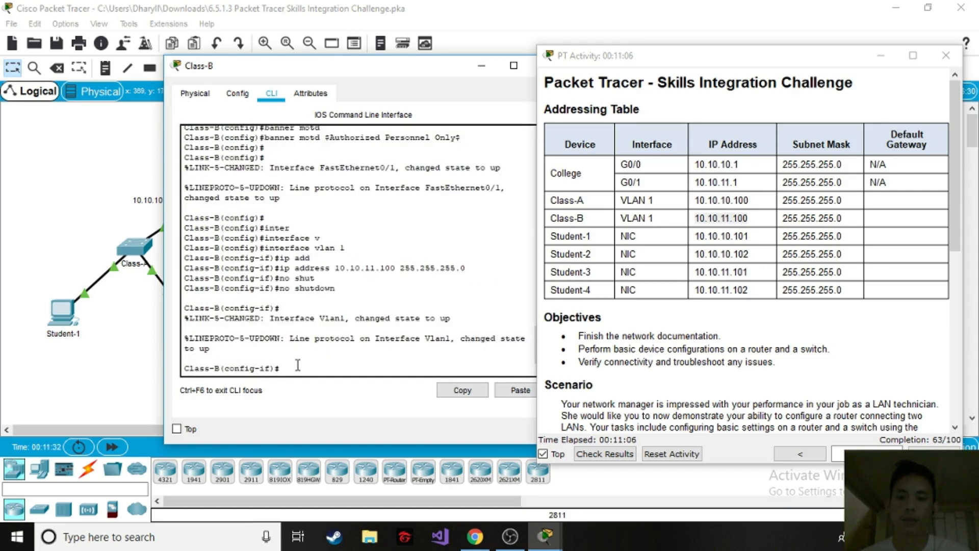
type("exit")
key("Return")
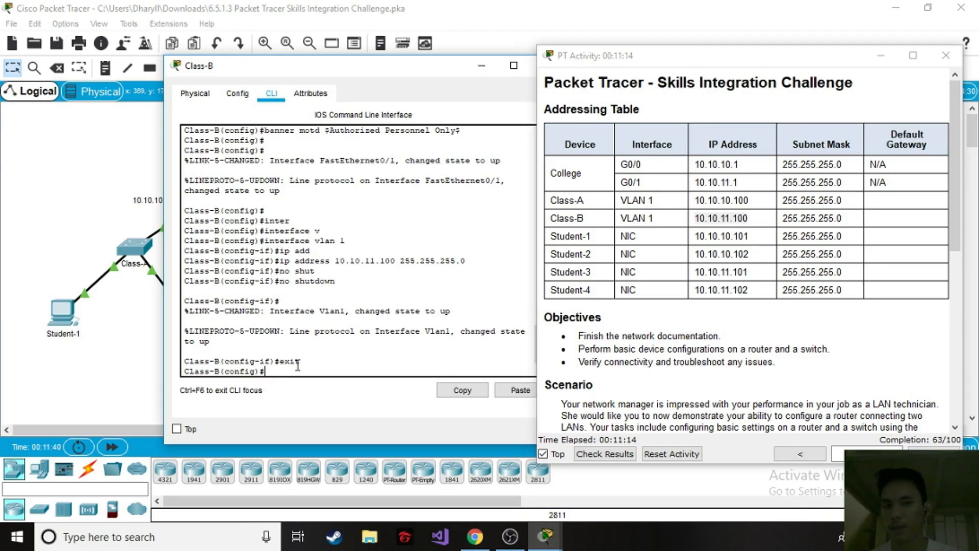
left_click_drag(412, 70, 357, 102)
left_click(420, 100)
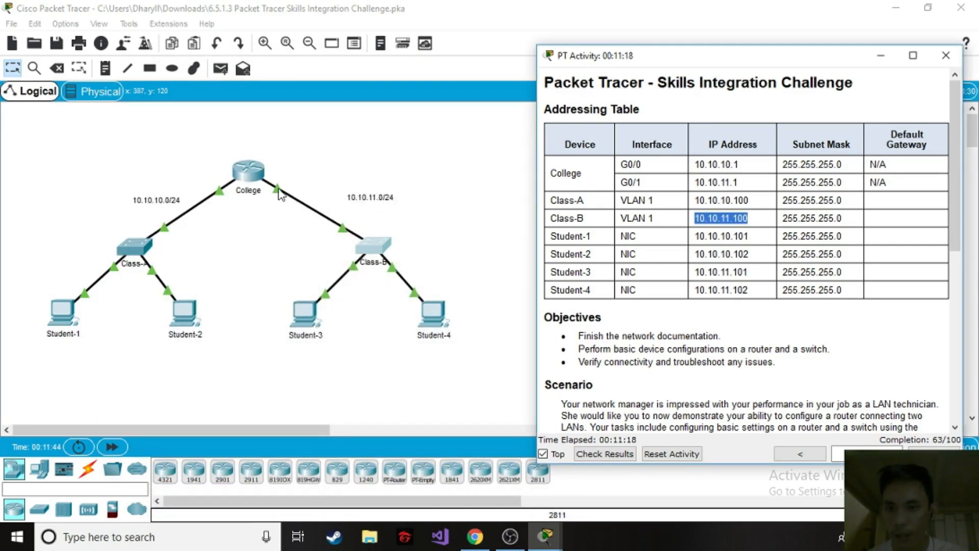
Set the Class-B switch's default gateway to 10.10.11.1, the College router's G0/1 address in the Addressing Table.
left_click(397, 149)
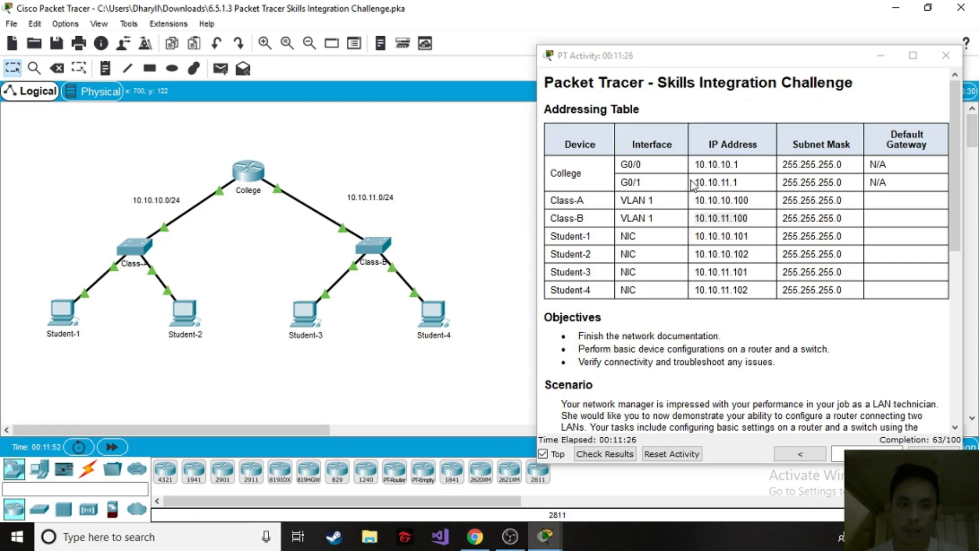
left_click_drag(696, 181, 762, 187)
left_click(545, 535)
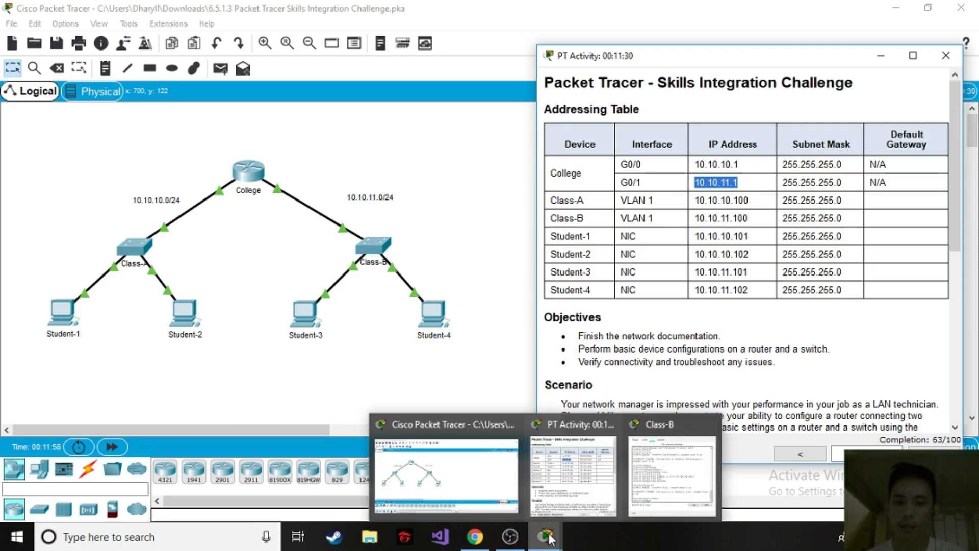
left_click(660, 482)
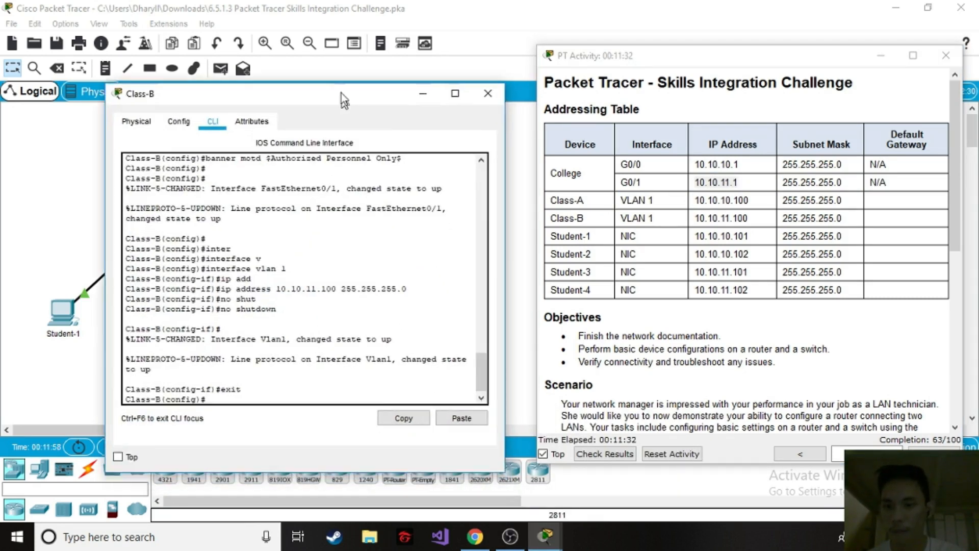
left_click_drag(341, 93, 340, 77)
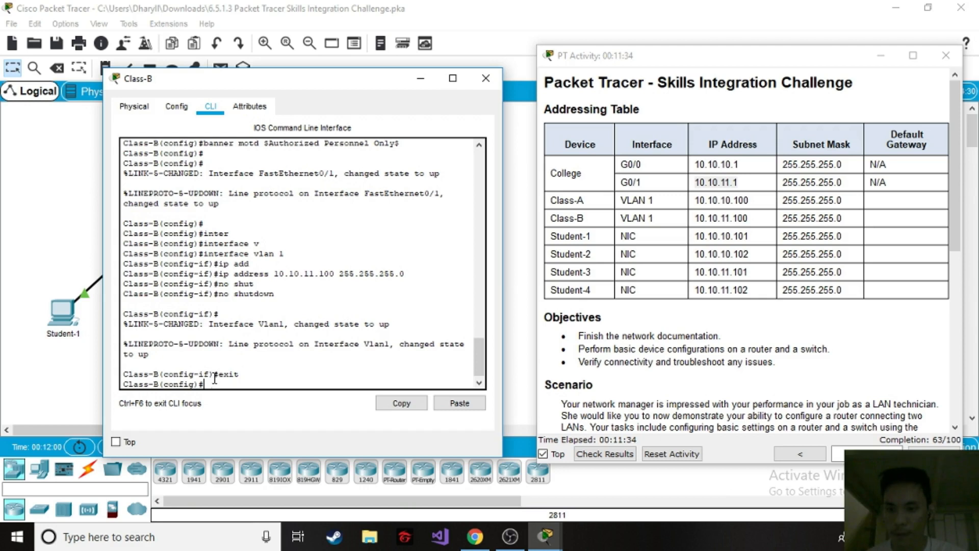
type("in")
type("p")
type(" de")
key("Tab")
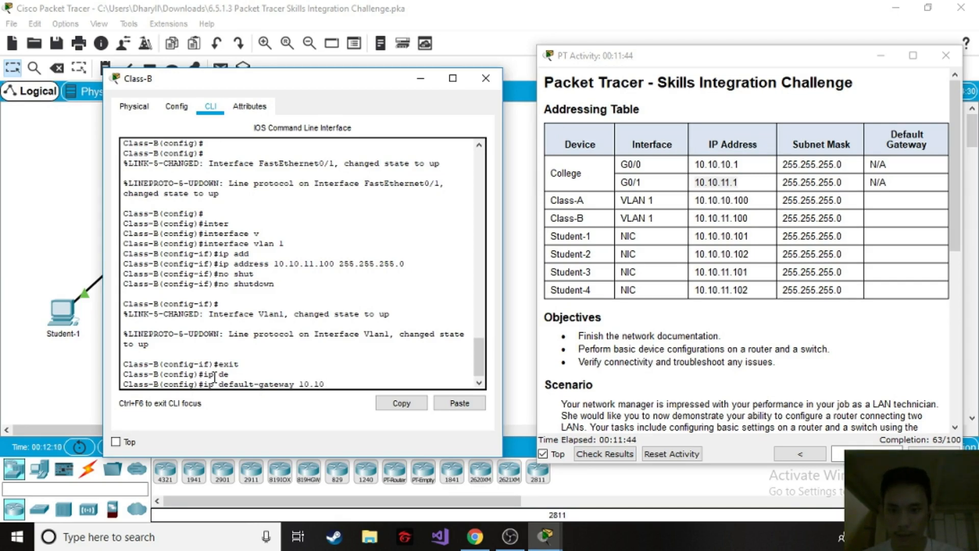
type("10.10.11.")
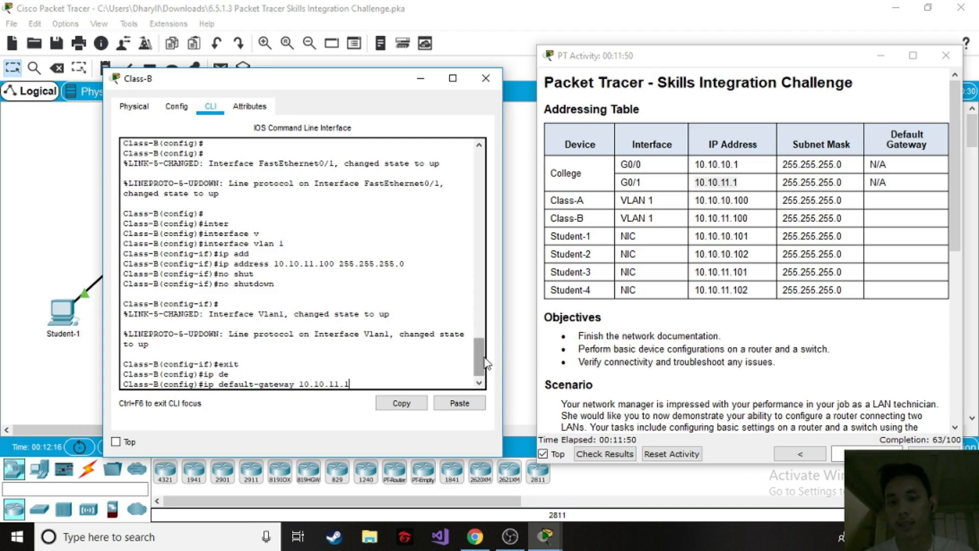
type("1")
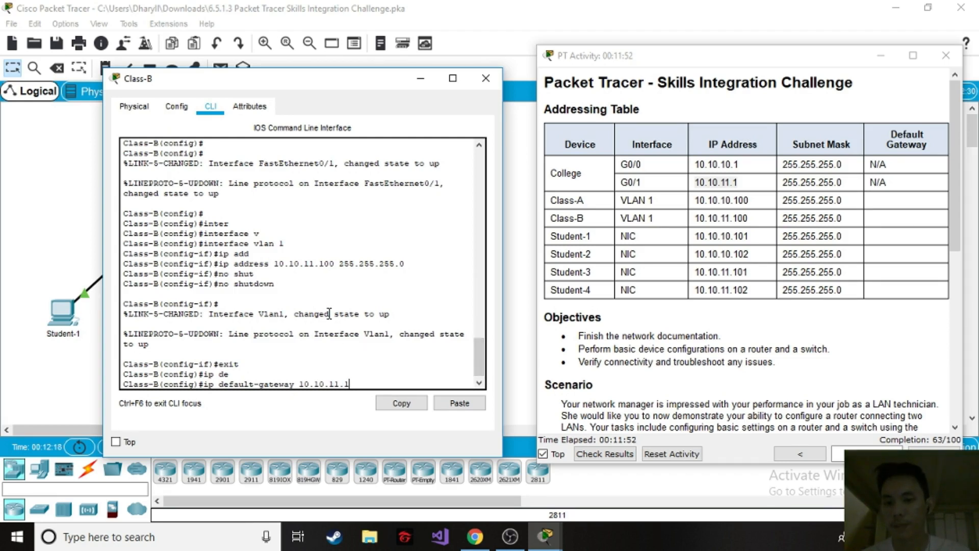
key("Return")
Exit global configuration mode on the Class-B switch and close its window.
type("exit")
key("Return")
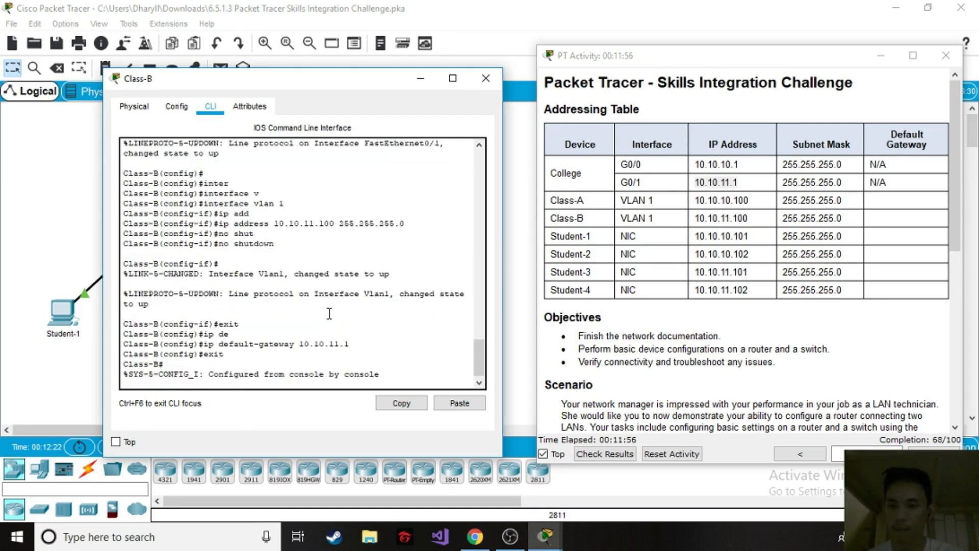
key("Return")
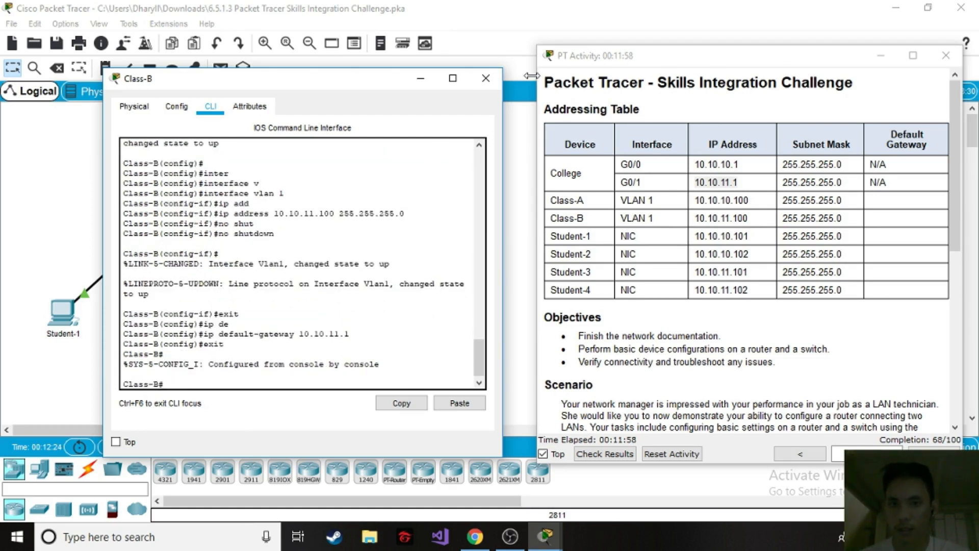
left_click(497, 78)
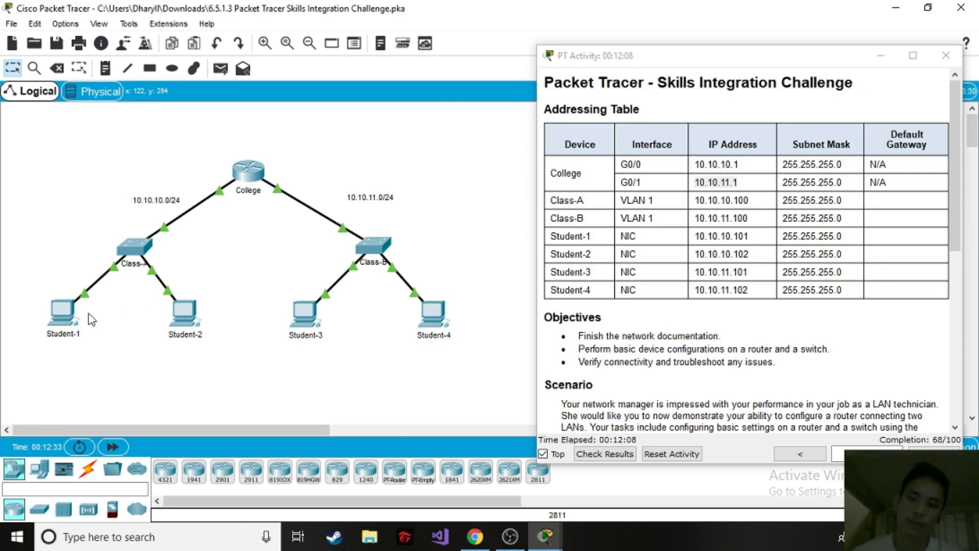
Open the IP configuration of Student-1 and arrange its window so the IPv4 settings are visible beside the Addressing Table.
left_click(763, 225)
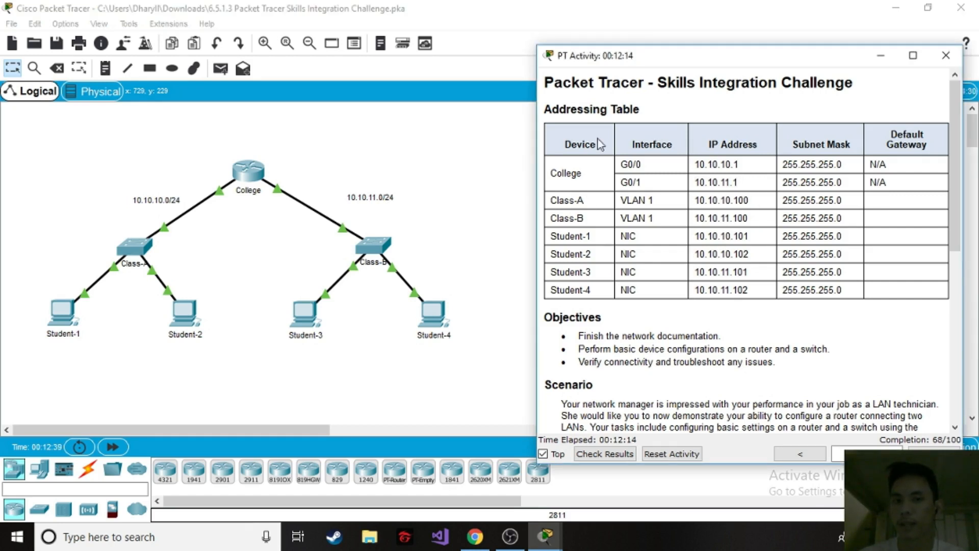
left_click(66, 319)
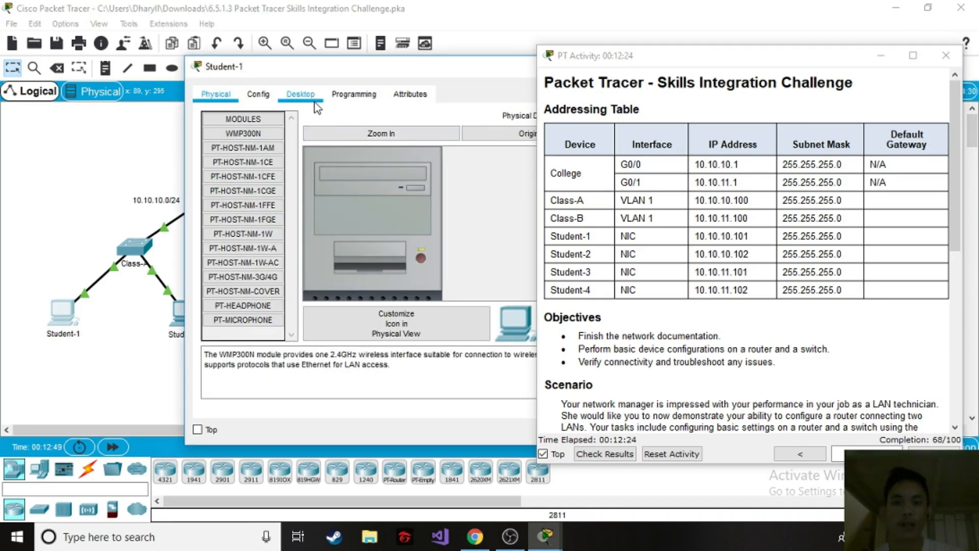
left_click(301, 94)
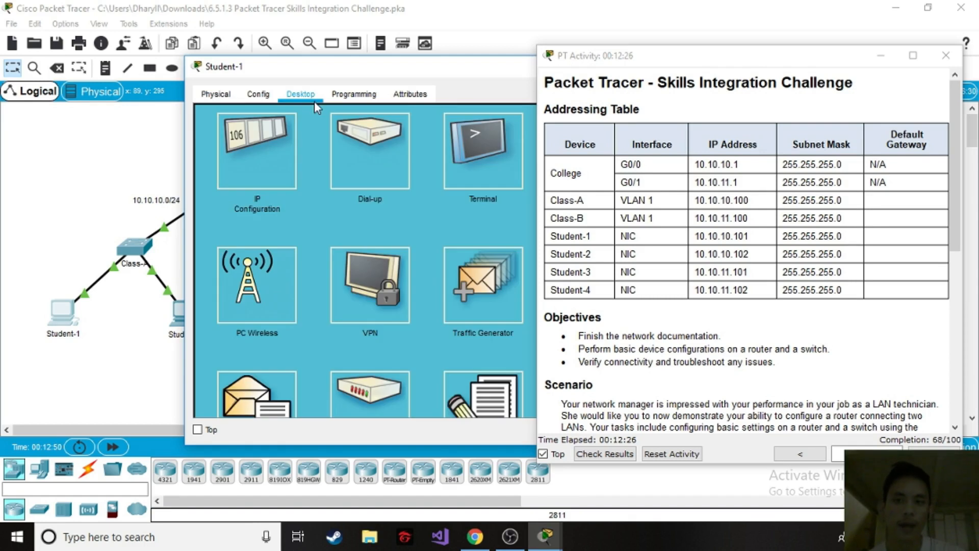
left_click(274, 148)
left_click_drag(470, 70, 259, 69)
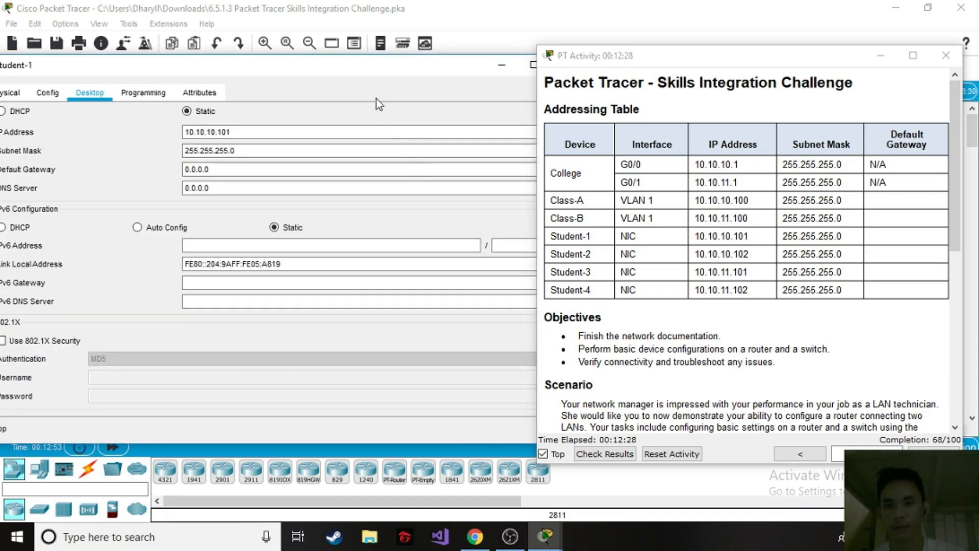
left_click_drag(354, 68, 430, 61)
left_click_drag(49, 252, 248, 252)
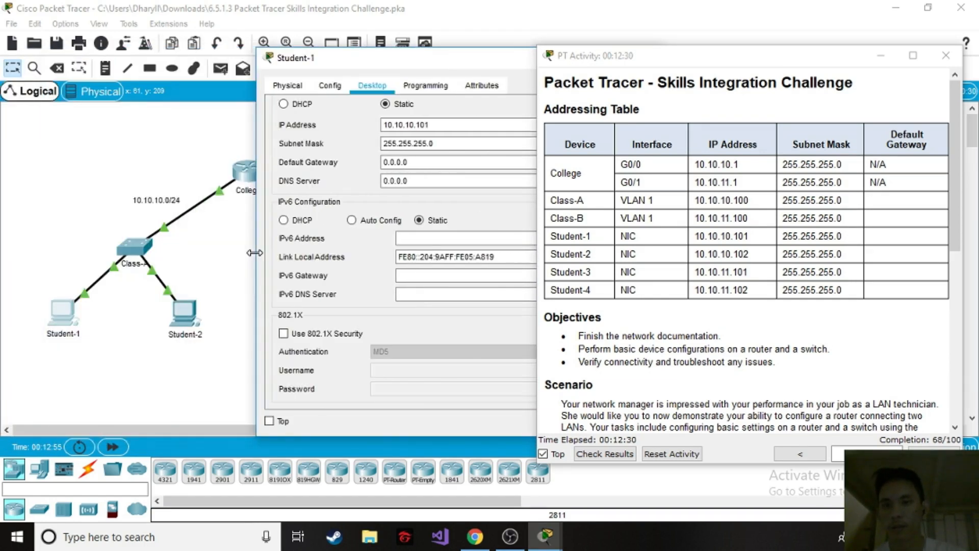
Check Student-1's IP address and subnet mask against its row in the Addressing Table.
left_click_drag(472, 65, 322, 64)
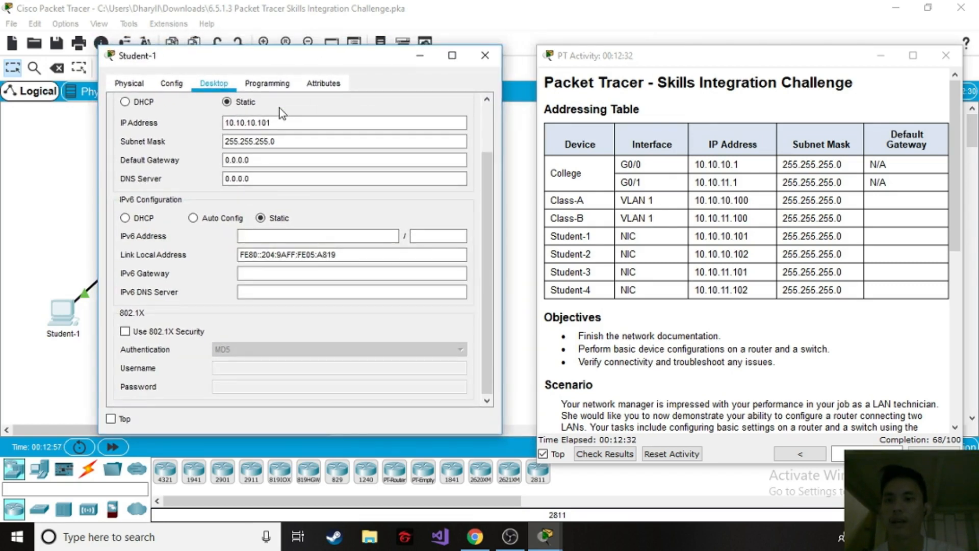
left_click(275, 140)
left_click(279, 125)
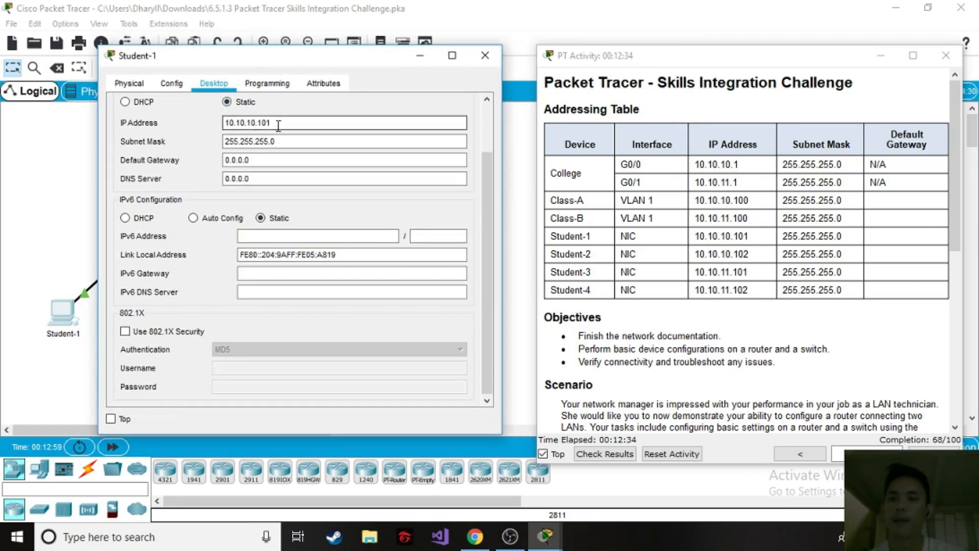
left_click_drag(280, 125, 221, 133)
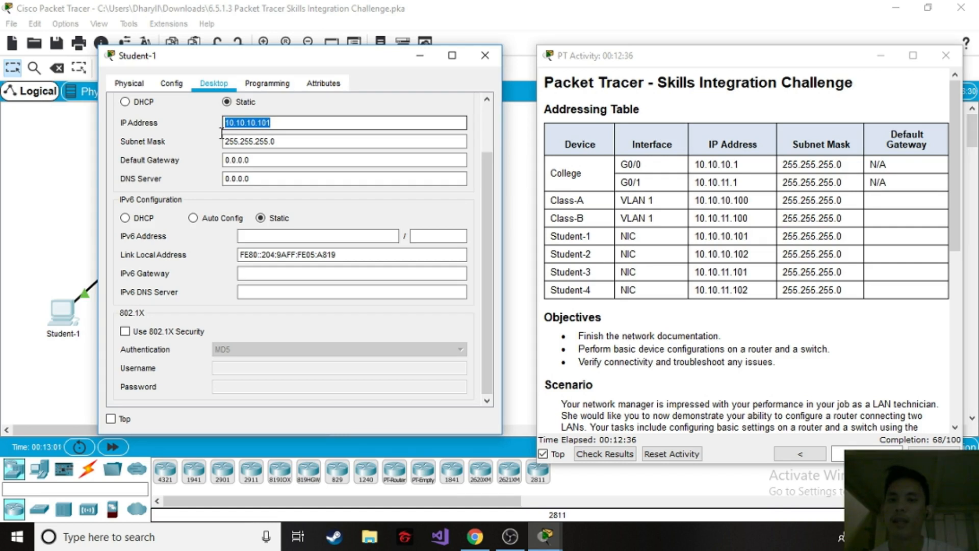
left_click(288, 124)
double_click(288, 126)
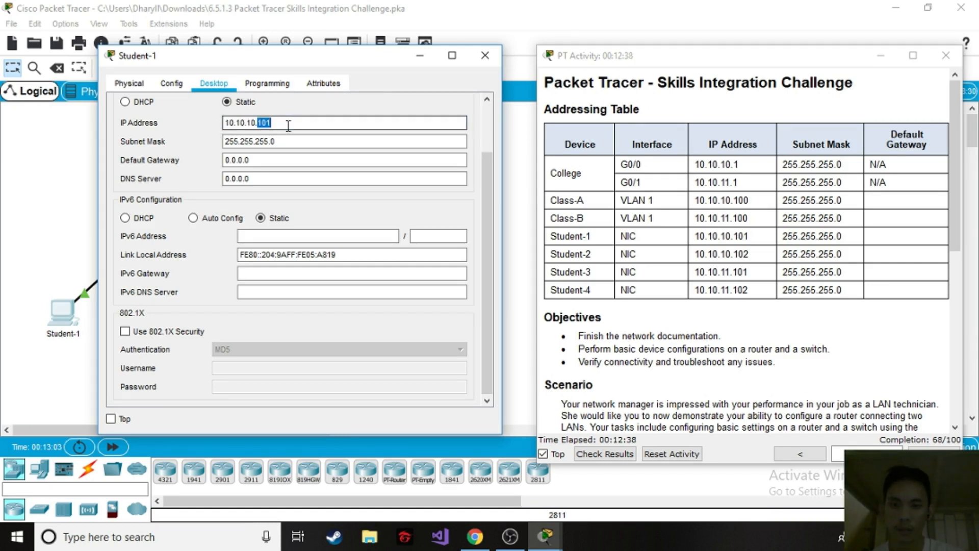
left_click_drag(601, 237, 552, 237)
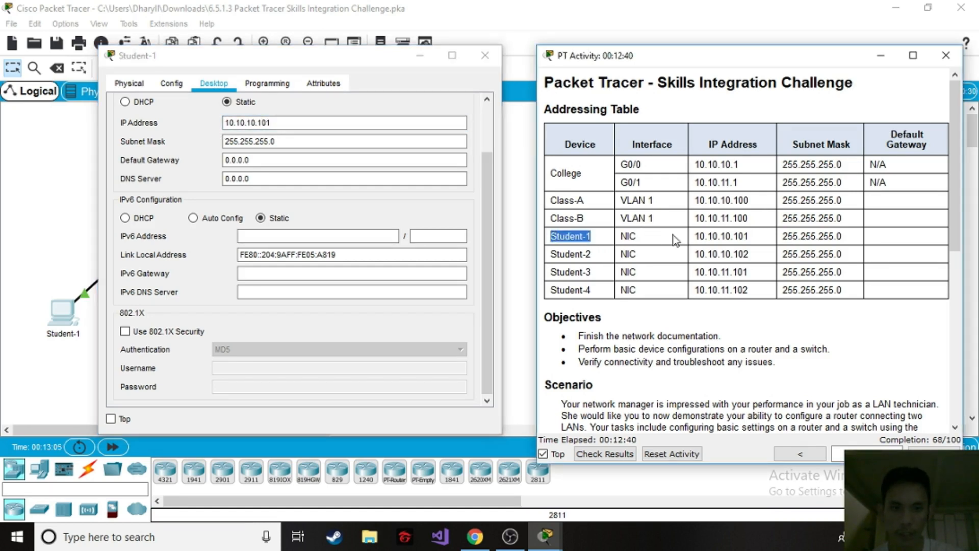
left_click_drag(748, 238, 695, 238)
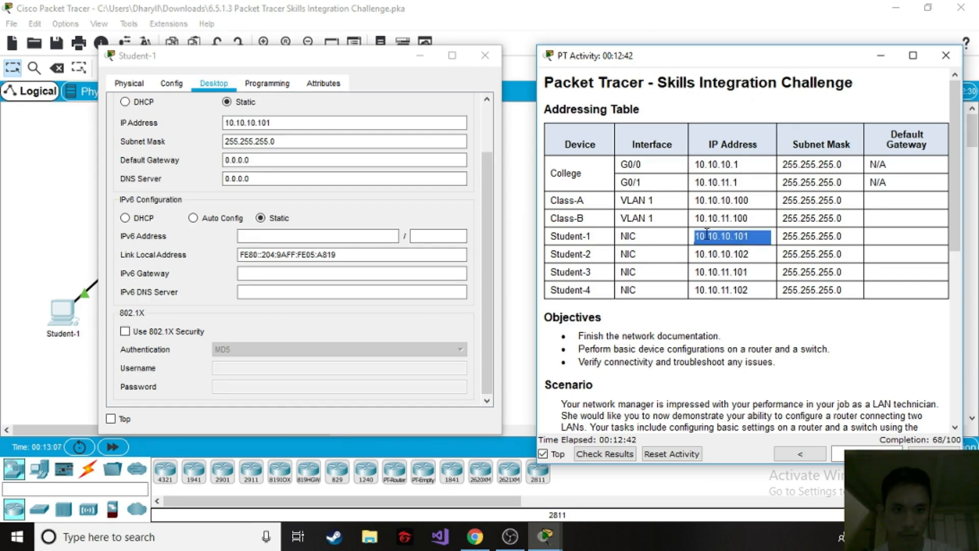
left_click(286, 141)
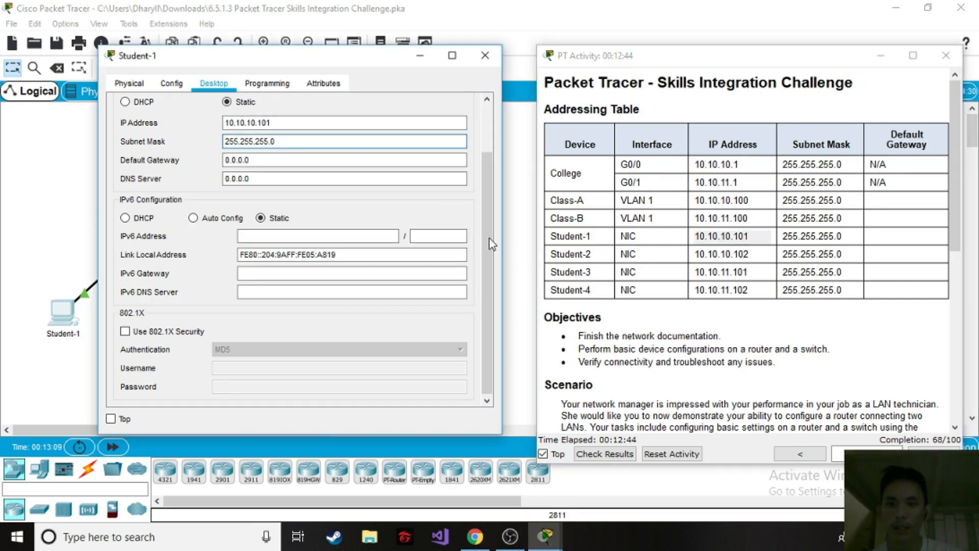
Set Student-1's default gateway to 10.10.10.1, College's G0/0 address in the Addressing Table, and close its window.
double_click(282, 159)
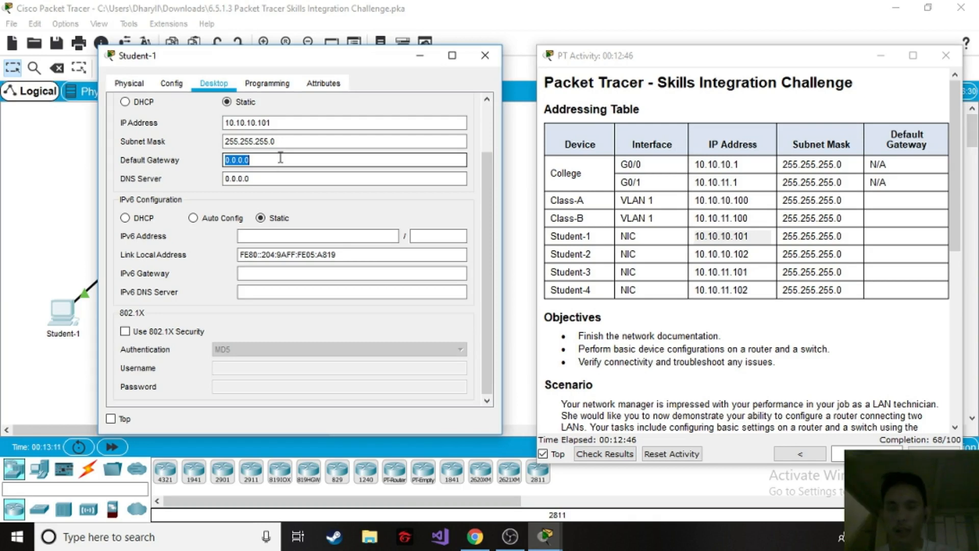
type("10.10")
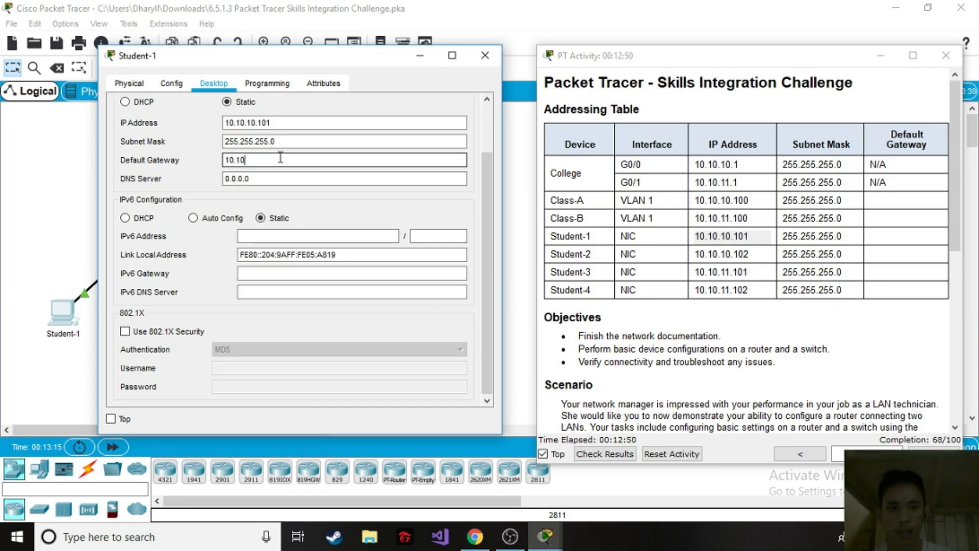
type(".10.1")
left_click_drag(751, 168, 721, 168)
left_click(714, 162)
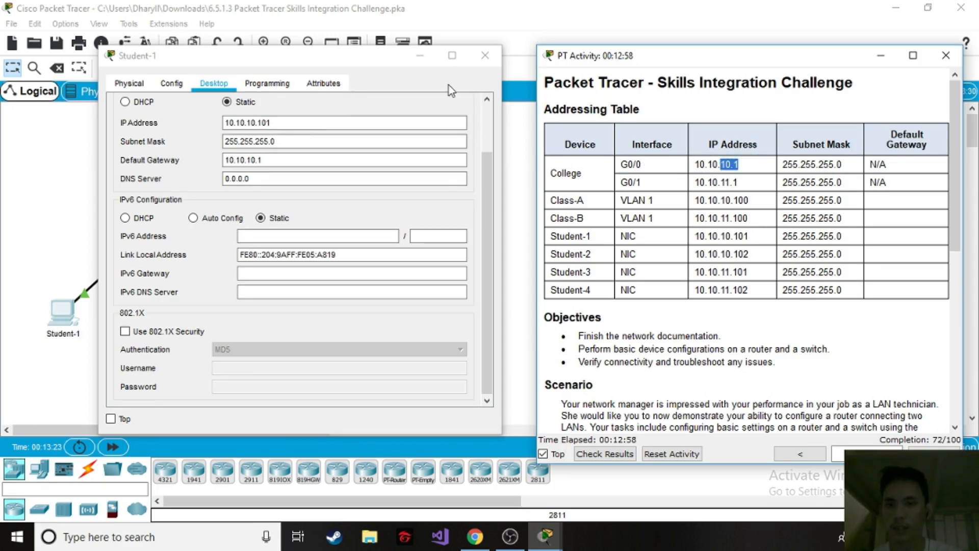
left_click(485, 55)
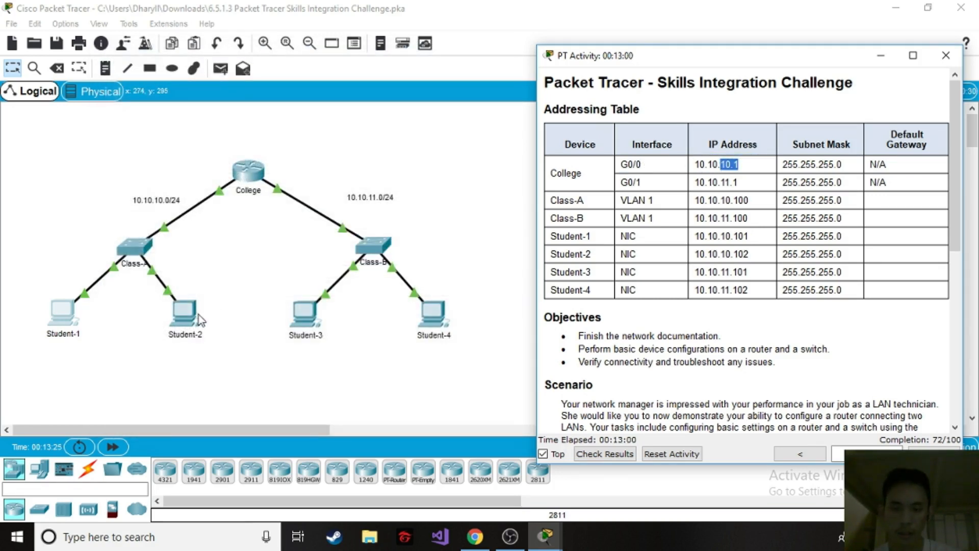
Open Student-2's IP configuration and set its default gateway to 10.10.10.1.
left_click(223, 190)
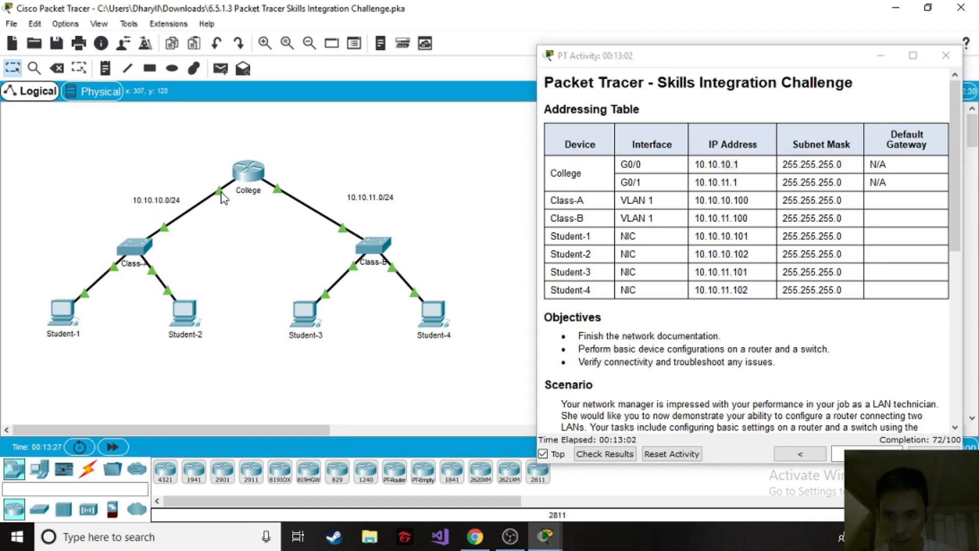
mouse_move(223, 196)
left_click(184, 313)
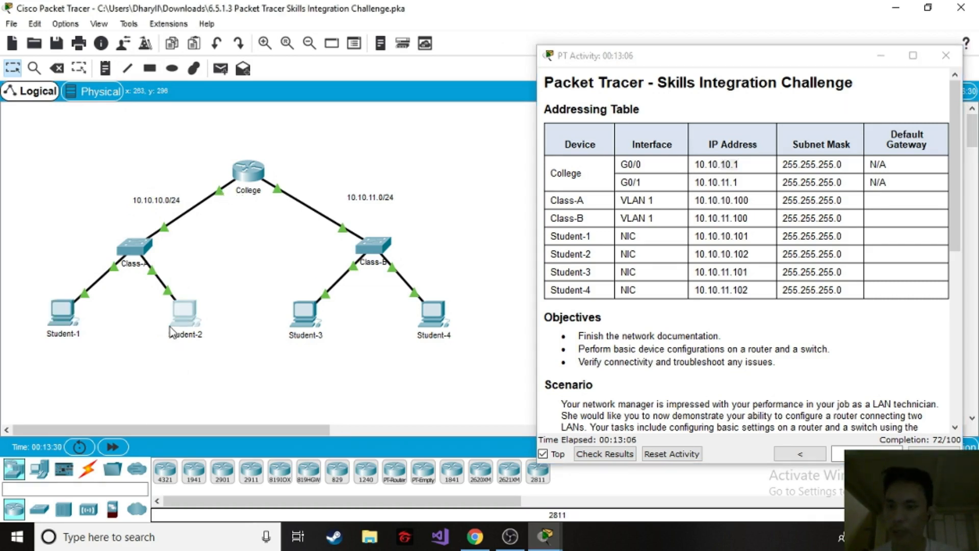
left_click(301, 95)
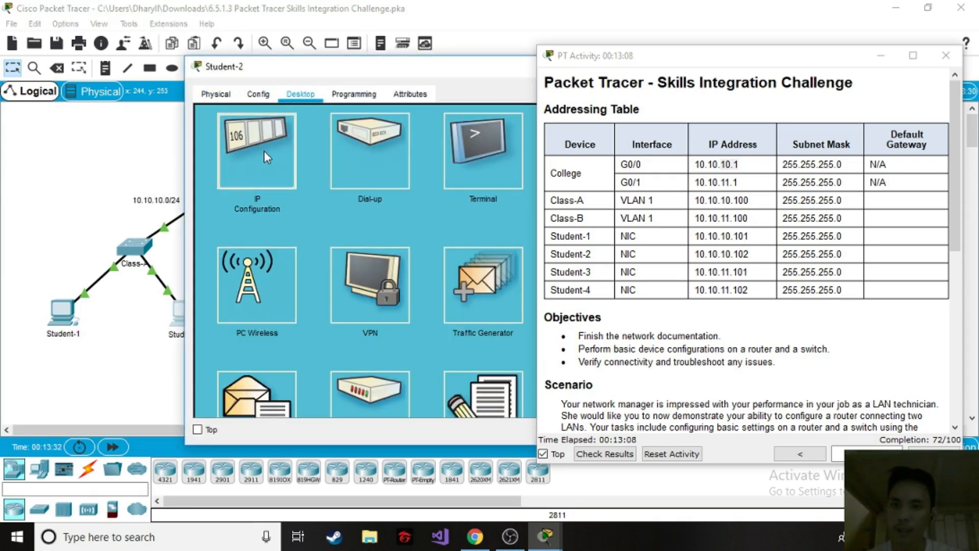
left_click(265, 151)
triple_click(429, 172)
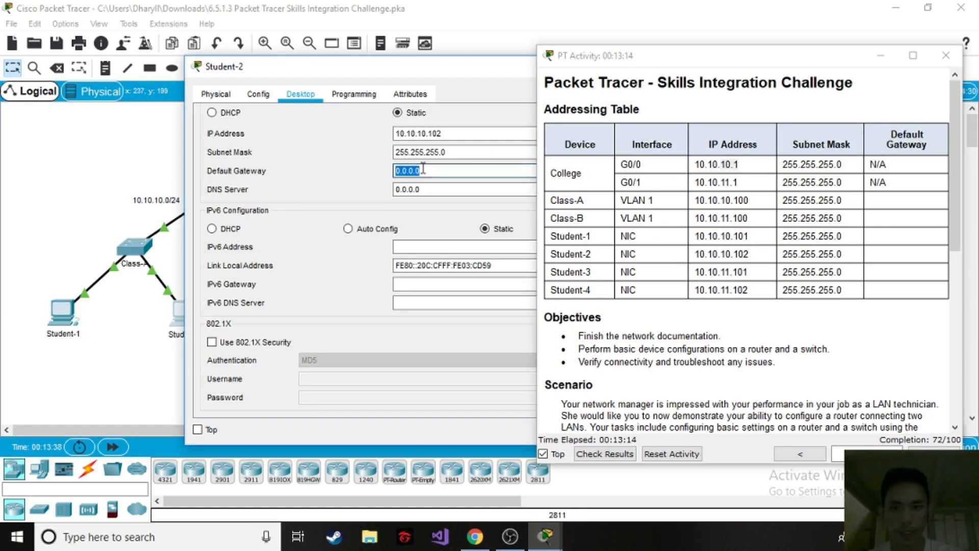
type("10")
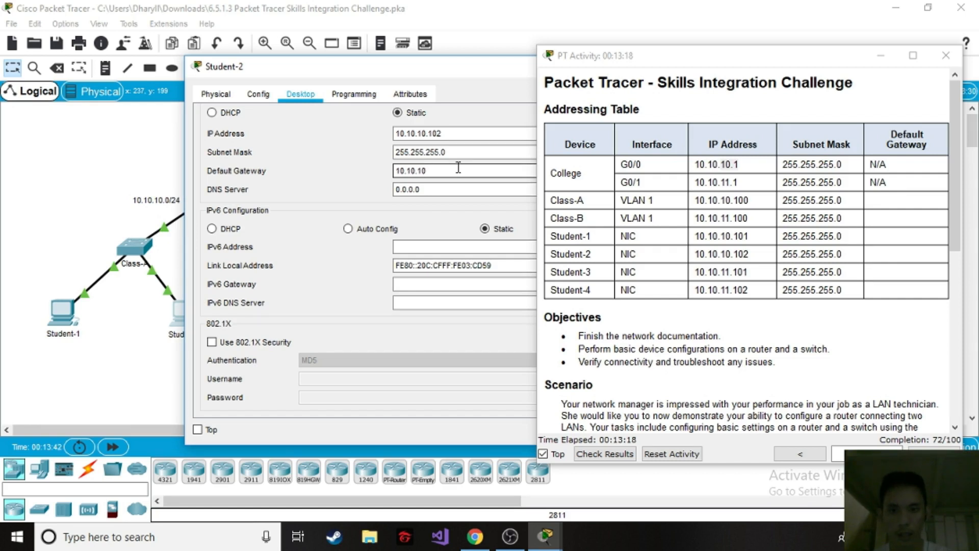
Compare Student-2's IP address with its entry in the Addressing Table and close its window.
left_click_drag(451, 134, 394, 134)
double_click(448, 135)
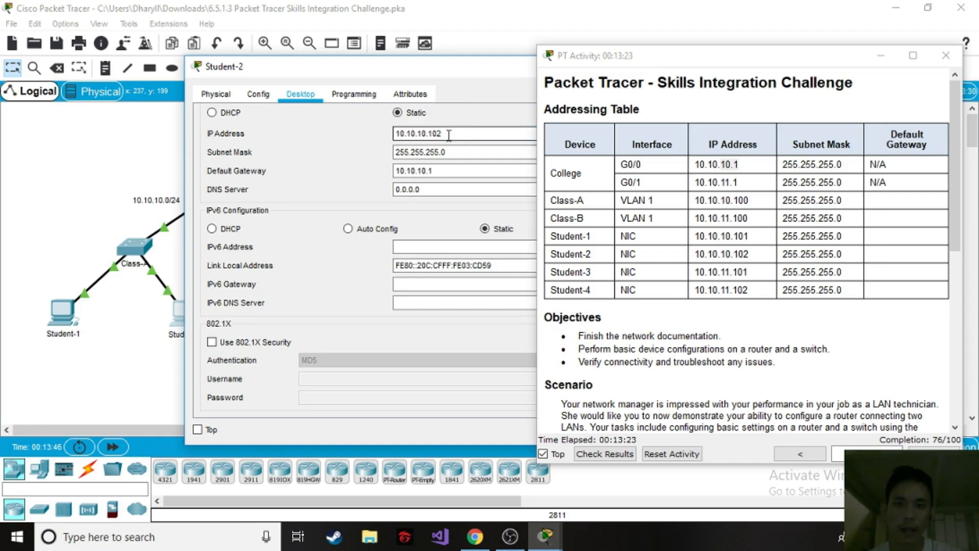
double_click(596, 253)
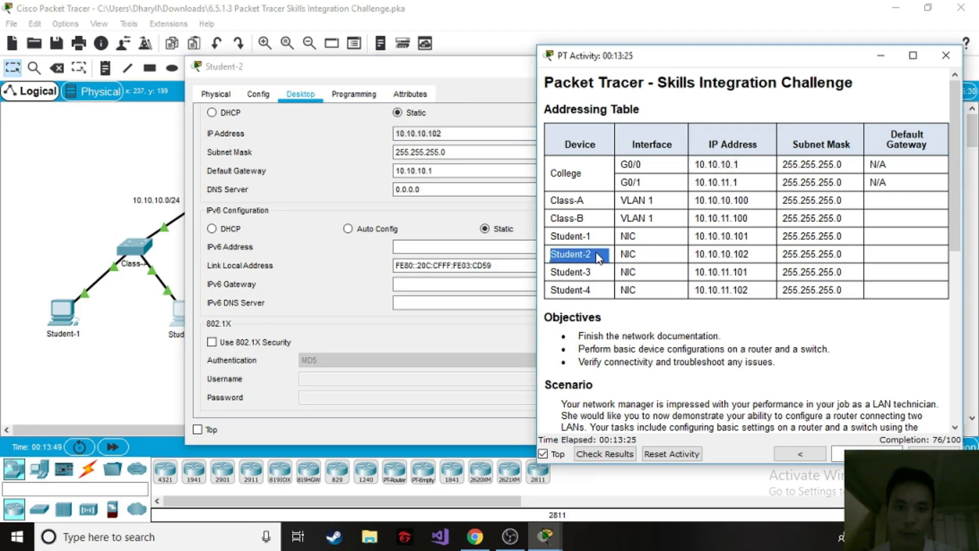
double_click(721, 254)
left_click(448, 134)
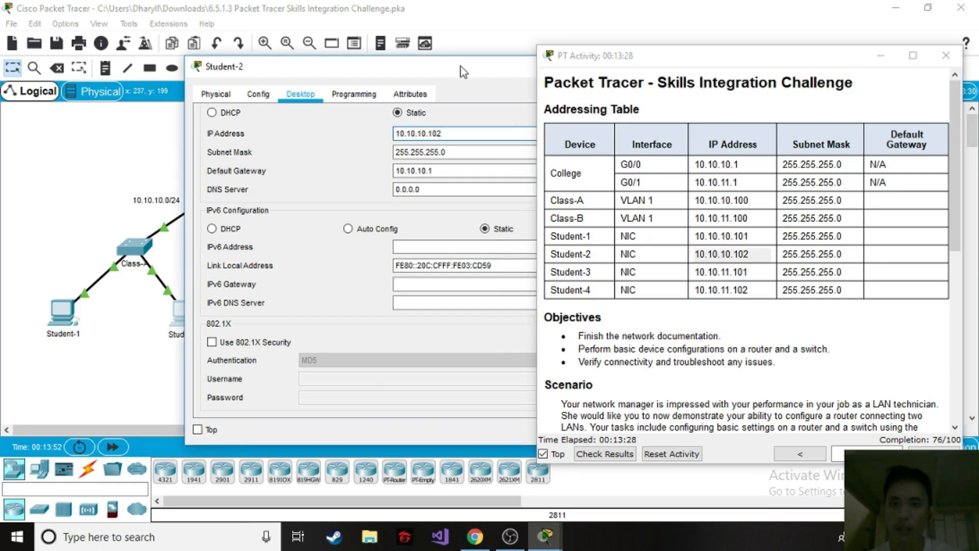
left_click(507, 62)
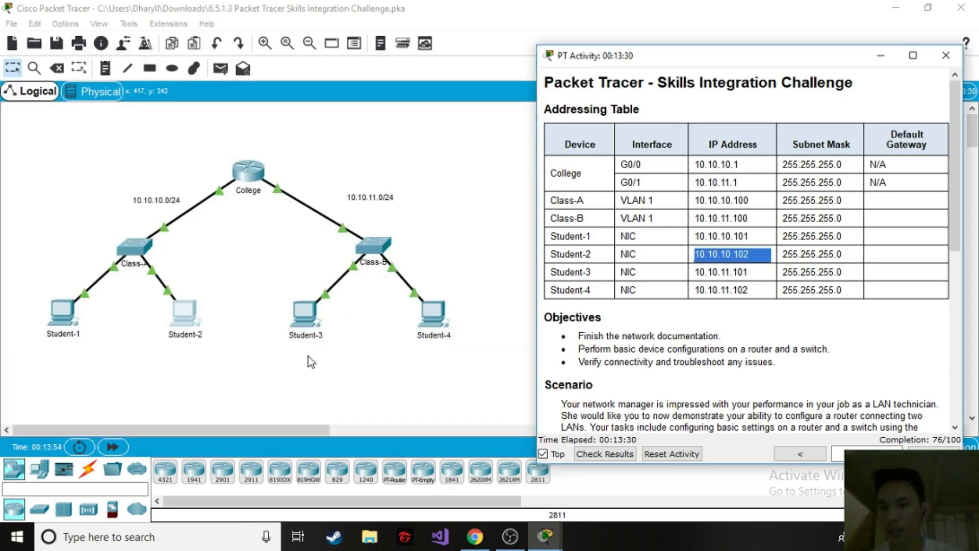
left_click(305, 313)
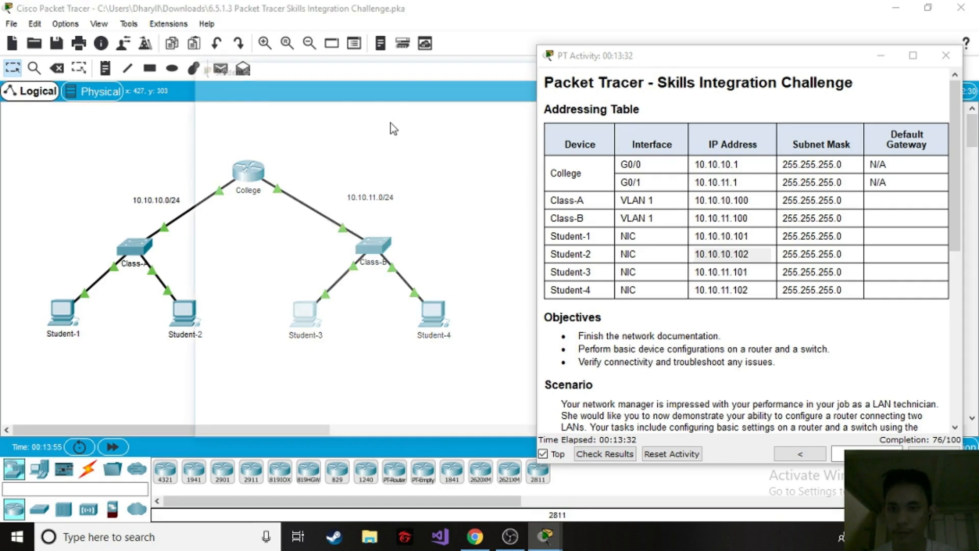
left_click_drag(405, 71, 372, 63)
left_click(240, 86)
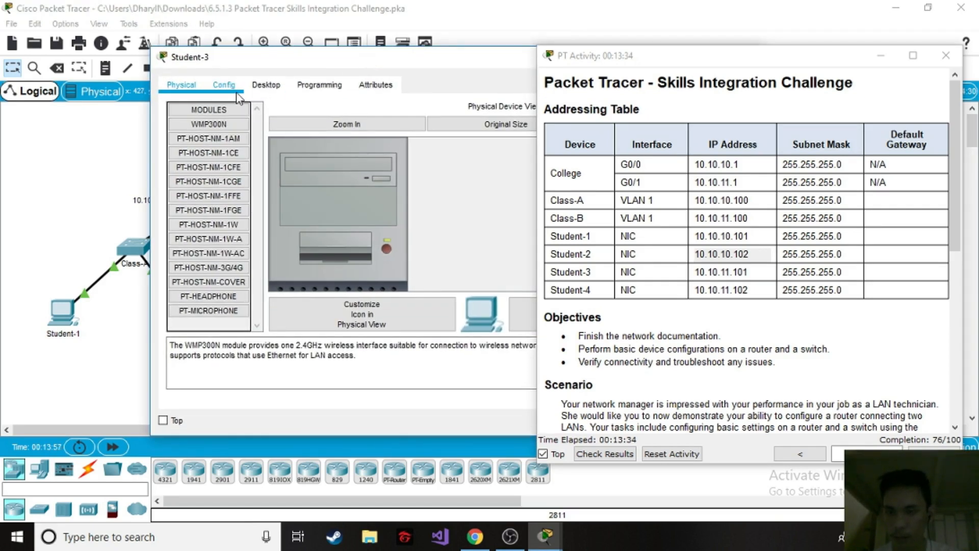
left_click(507, 289)
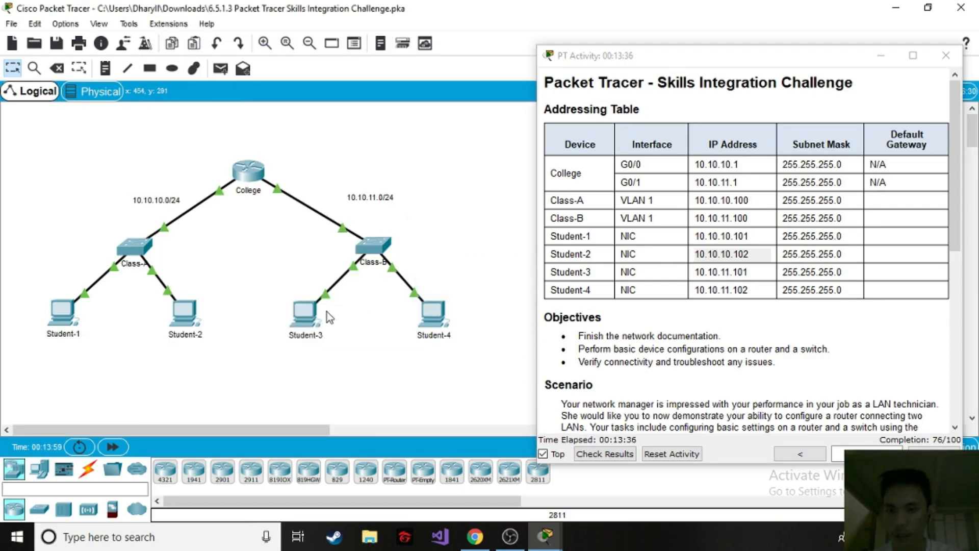
Open Student-3's IP configuration and set its default gateway to 10.10.11.1, College's G0/1 address in the Addressing Table.
left_click(308, 312)
left_click(267, 83)
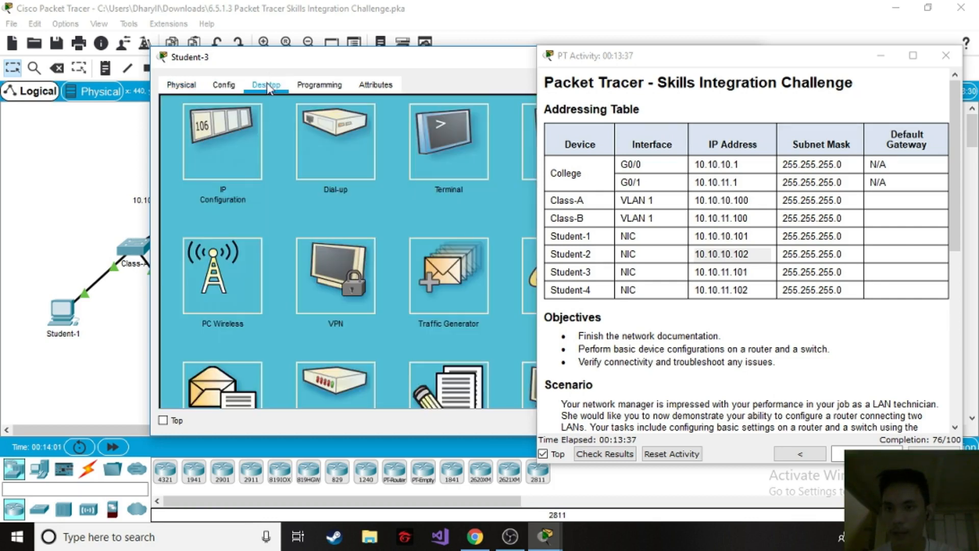
left_click(237, 160)
left_click_drag(463, 56, 407, 57)
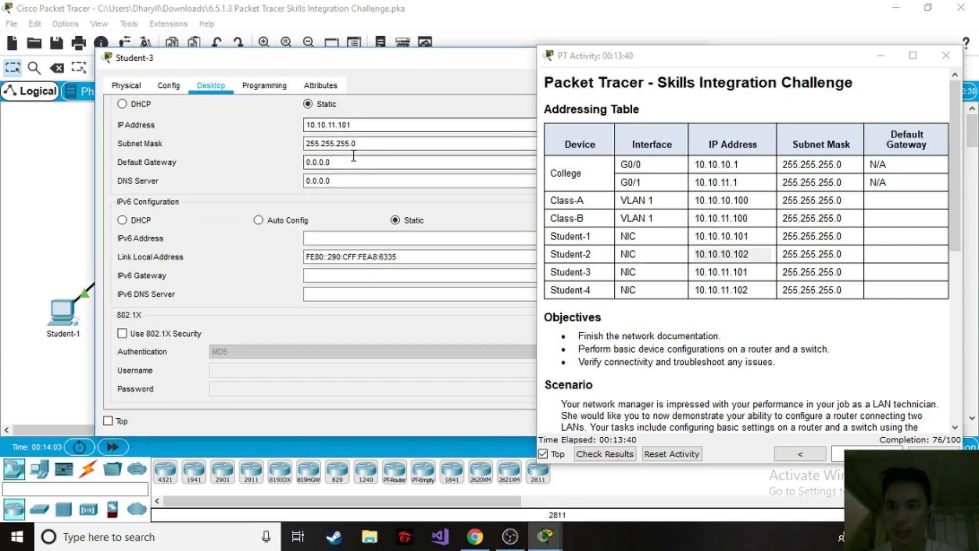
double_click(327, 161)
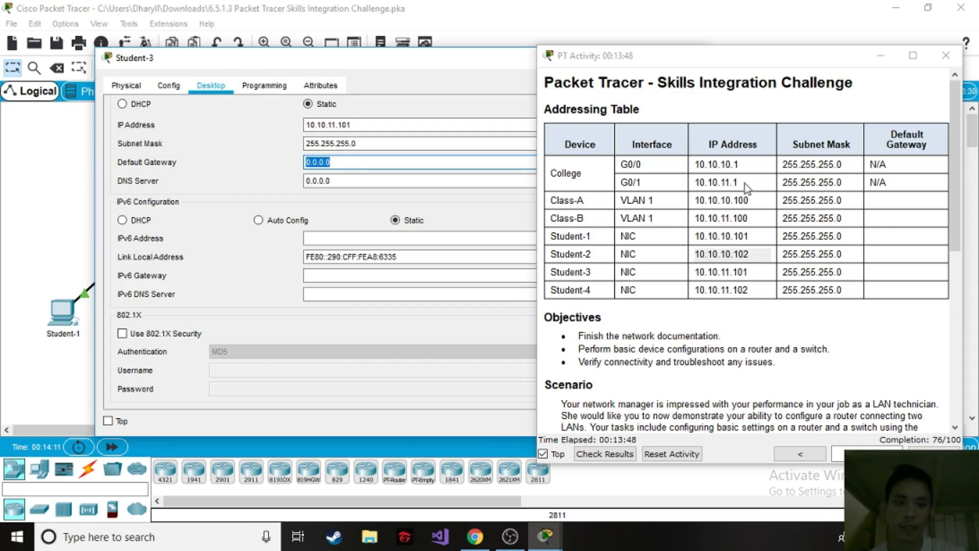
left_click(730, 182)
left_click_drag(737, 182, 710, 183)
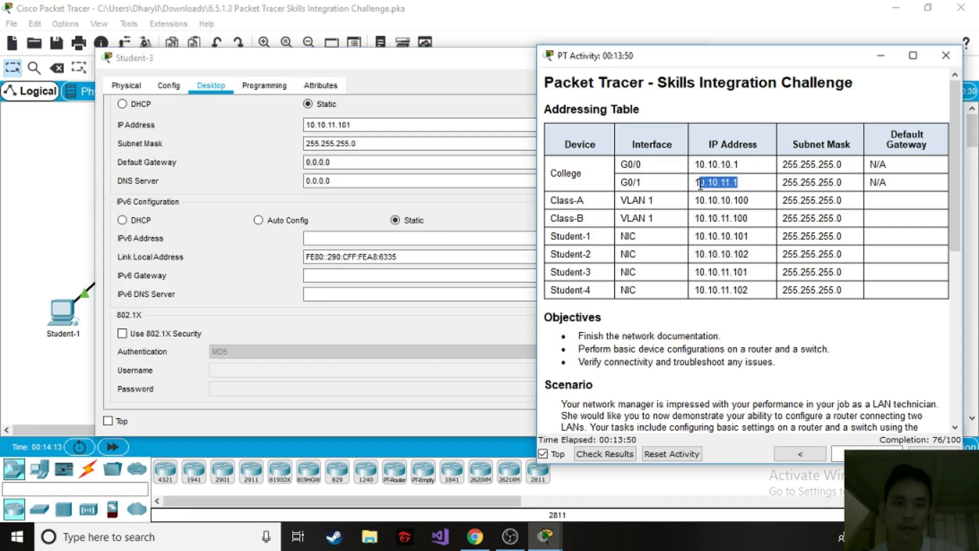
left_click(342, 162)
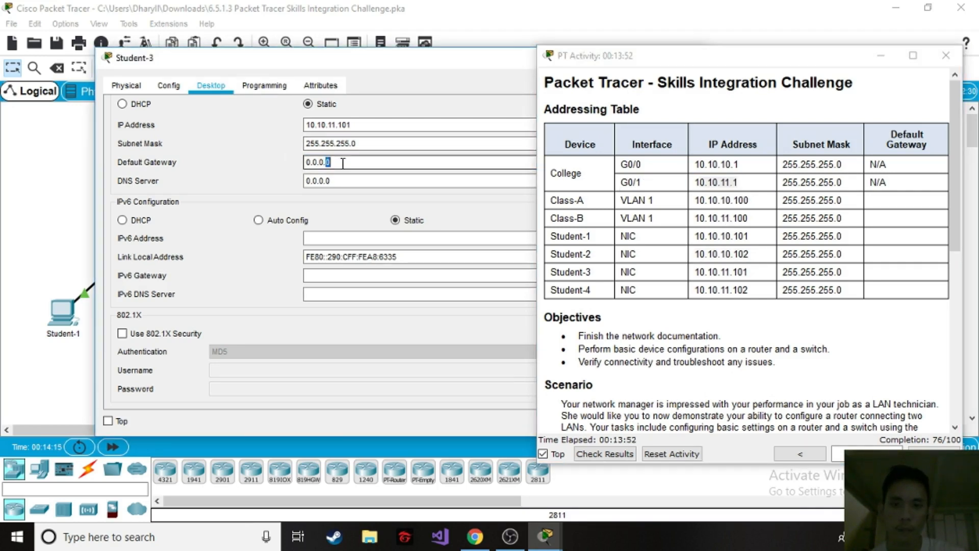
type("10")
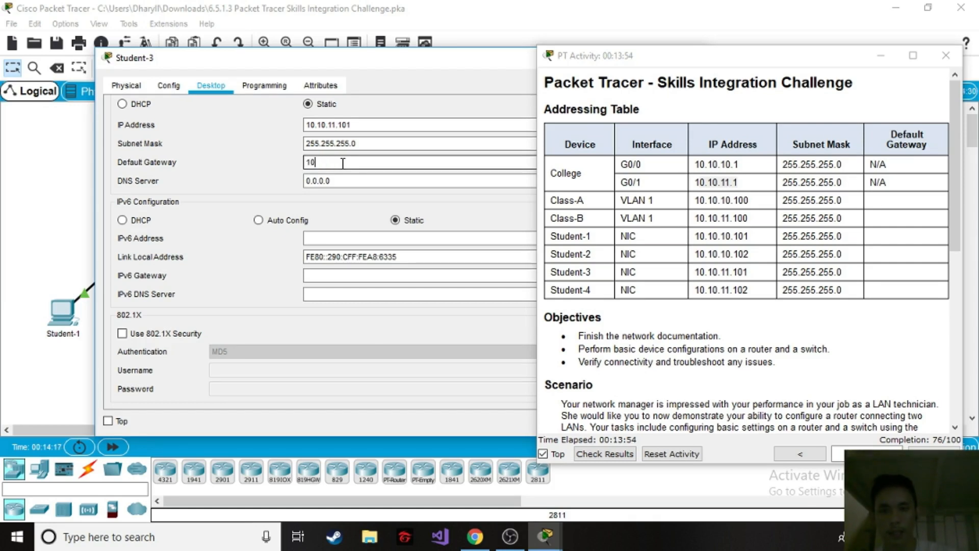
type(".10.11.1")
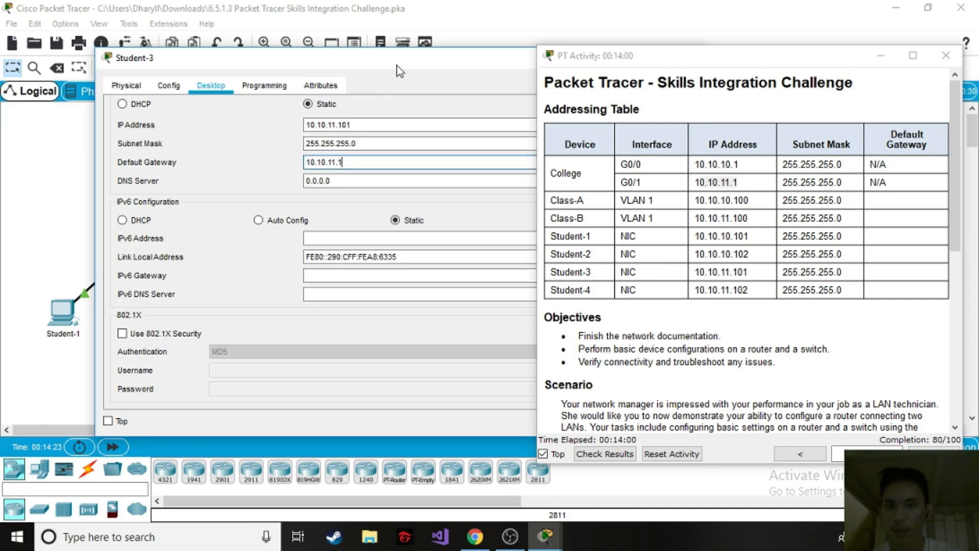
Compare Student-3's IP address with its entry in the Addressing Table and close its window.
left_click_drag(397, 66, 380, 62)
double_click(349, 121)
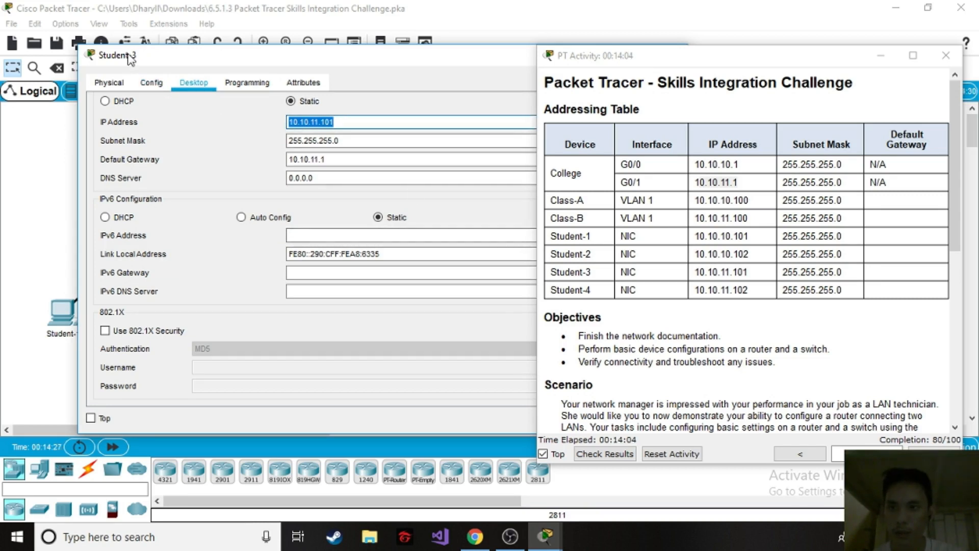
triple_click(583, 275)
triple_click(706, 270)
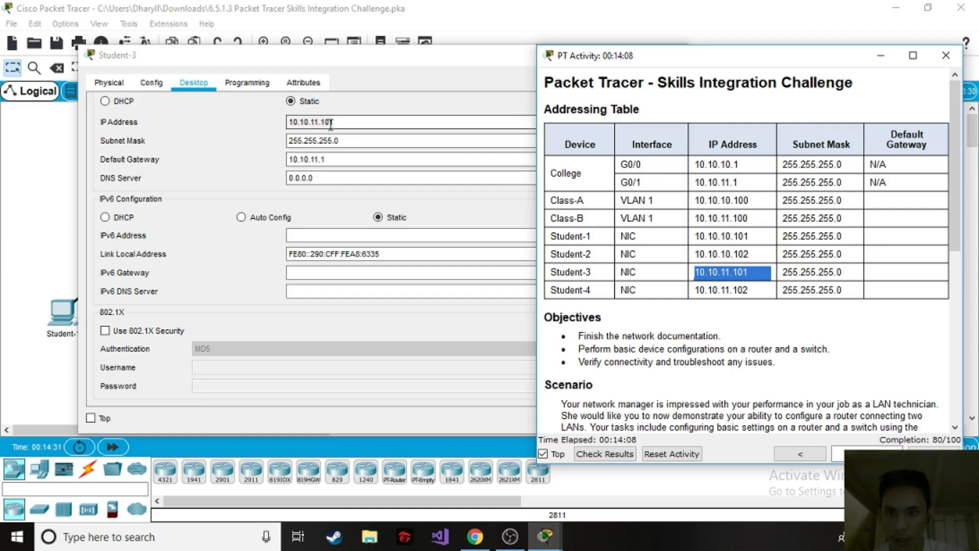
left_click_drag(447, 62, 231, 61)
left_click(457, 60)
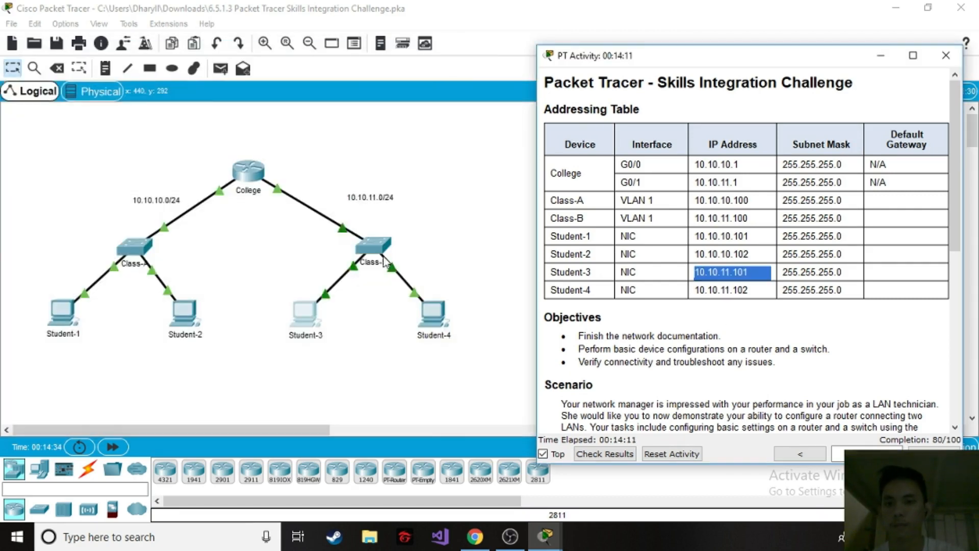
Open Student-4's IP configuration and set its default gateway to 10.10.11.1.
double_click(434, 307)
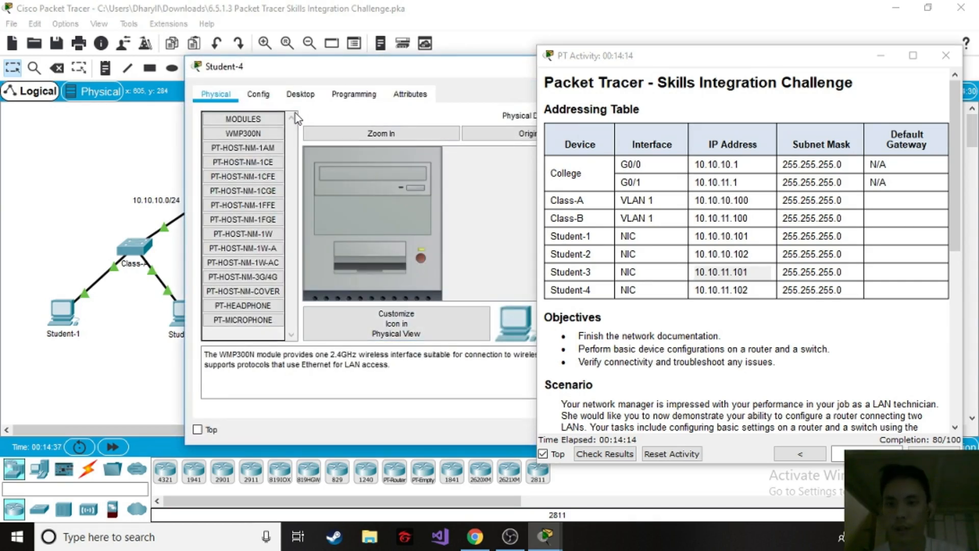
left_click(309, 97)
left_click(247, 159)
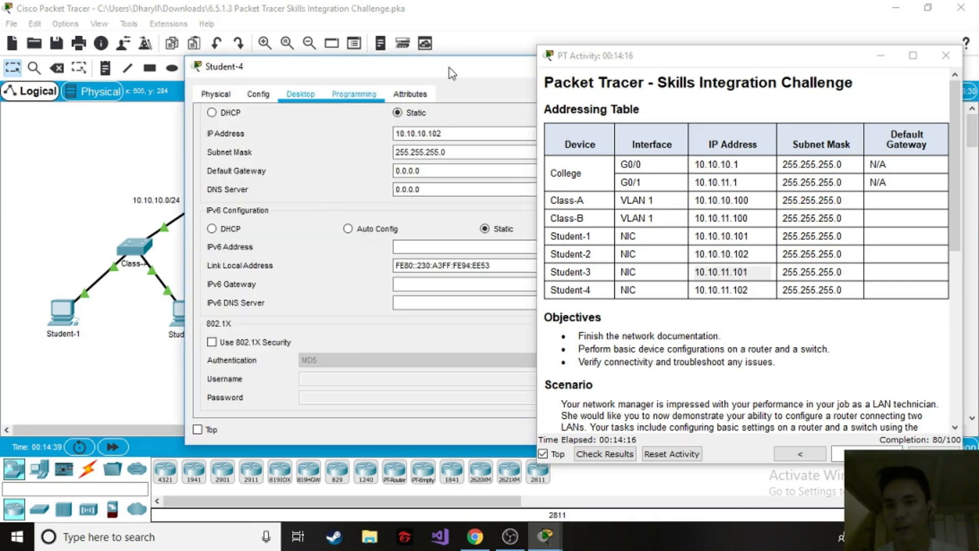
left_click_drag(488, 70, 405, 71)
left_click_drag(101, 234, 271, 234)
left_click_drag(462, 64, 277, 61)
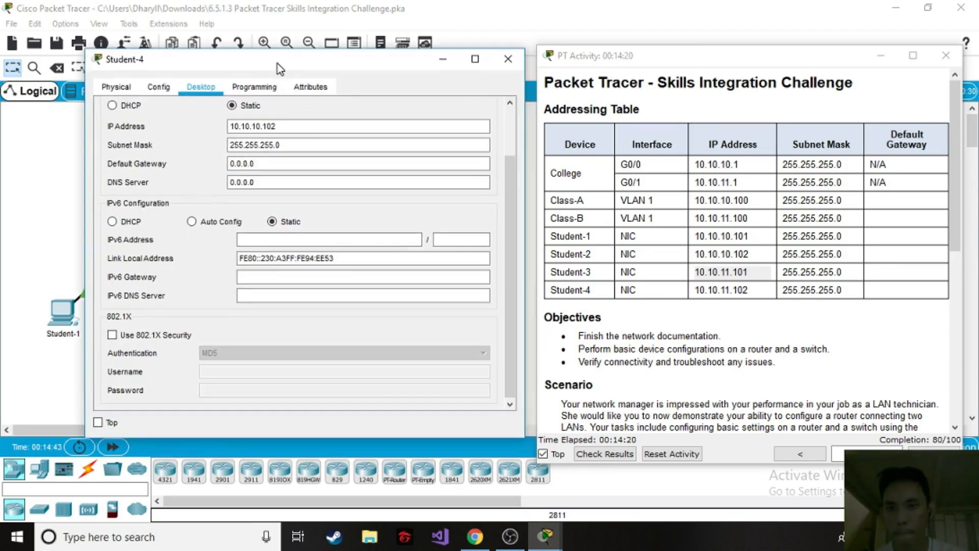
double_click(288, 127)
triple_click(277, 159)
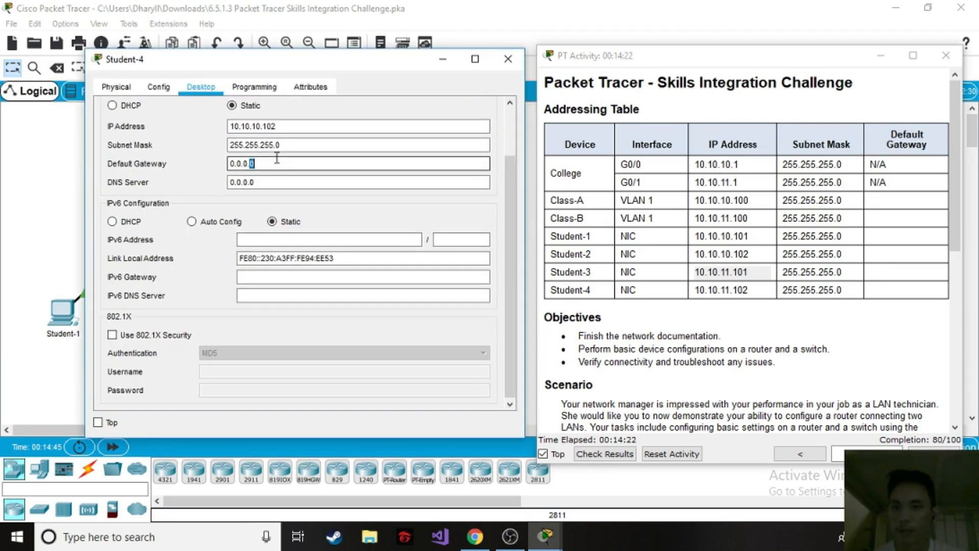
type("10")
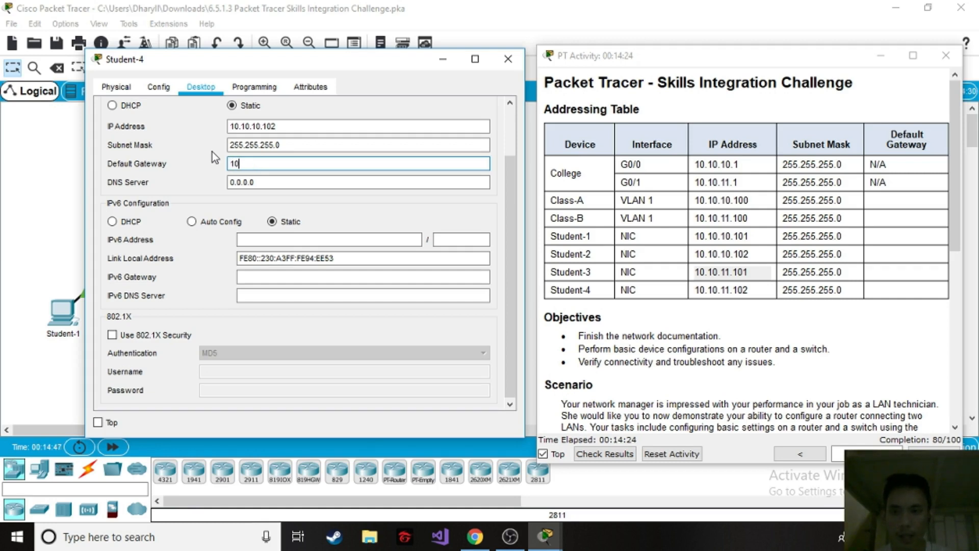
type(".10.10")
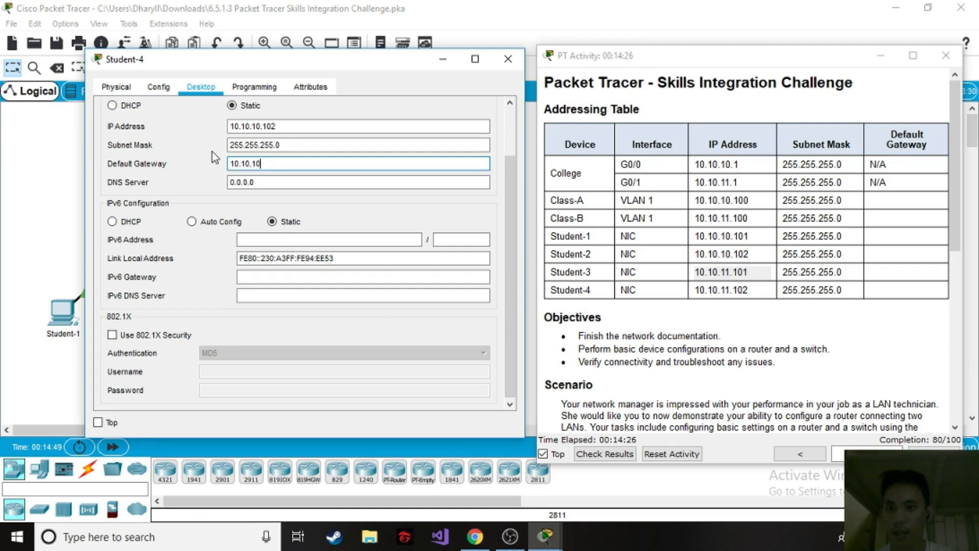
key("BackSpace")
key("BackSpace")
type("11.1")
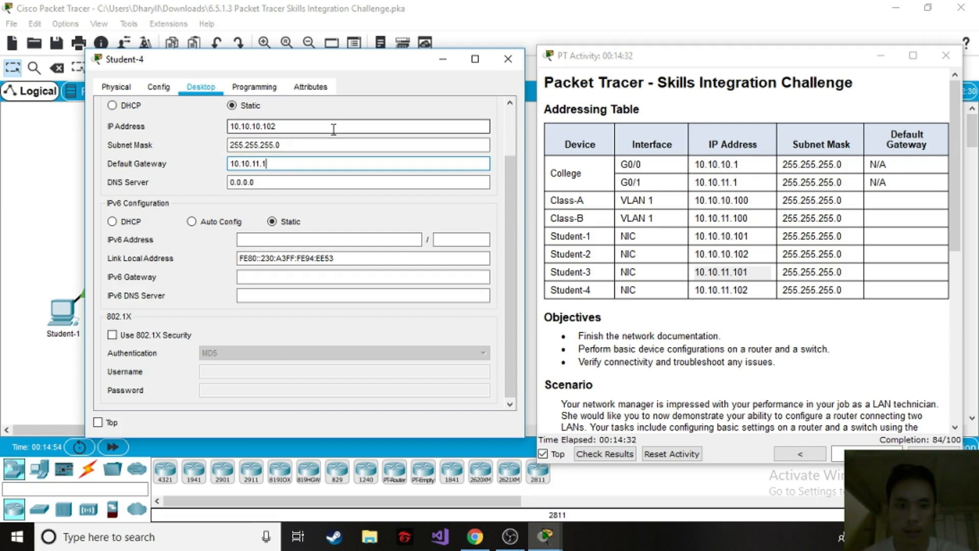
Set Student-4's IP address to 10.10.11.102 to match its entry in the Addressing Table and close its window.
left_click_drag(324, 127, 230, 125)
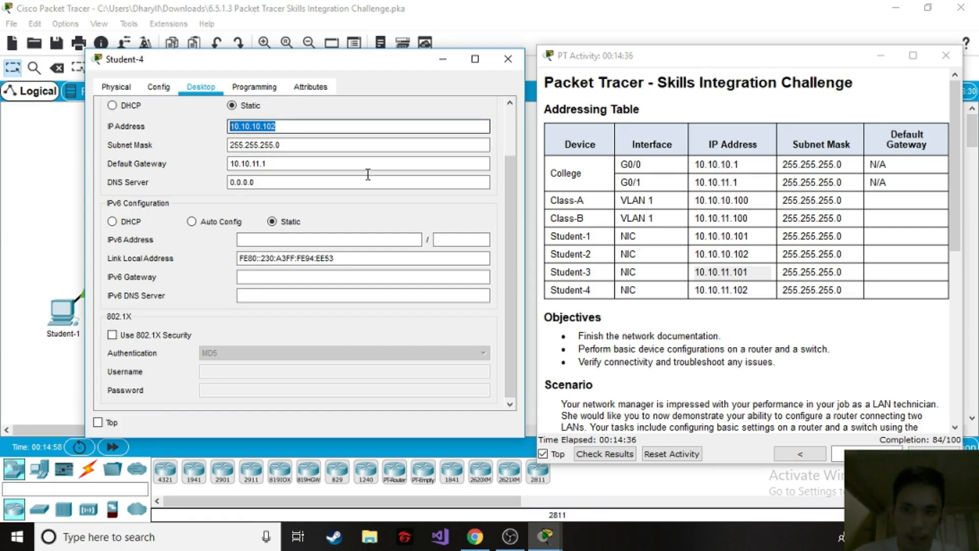
triple_click(731, 291)
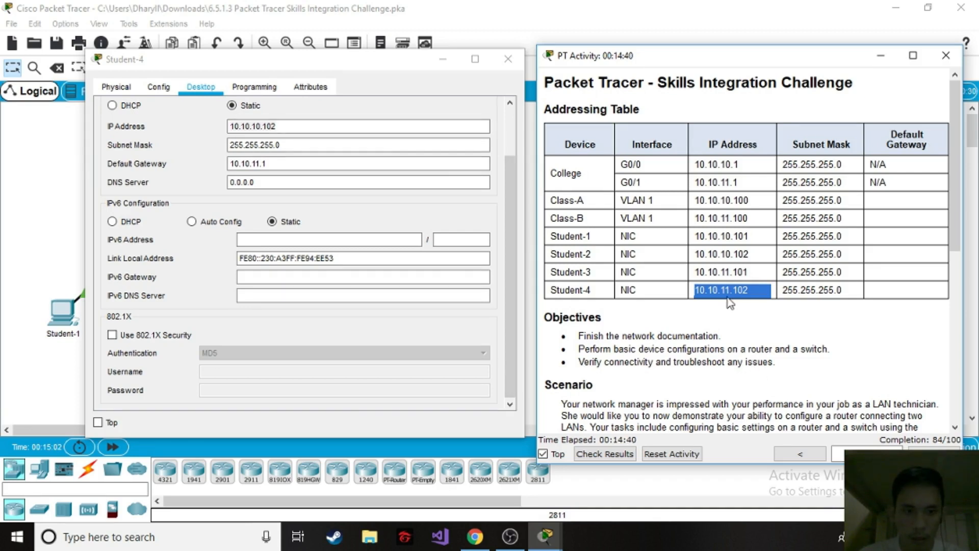
left_click(257, 124)
key("BackSpace")
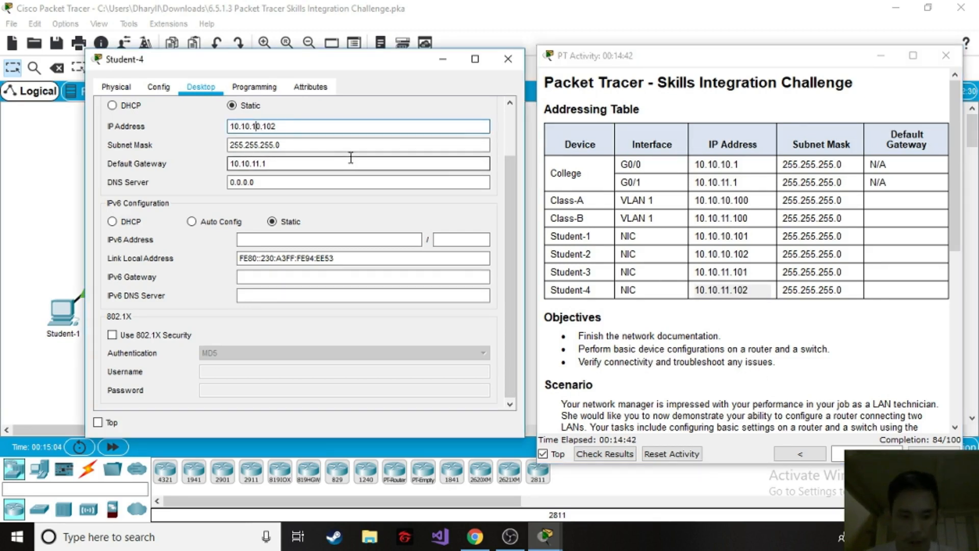
key("Right")
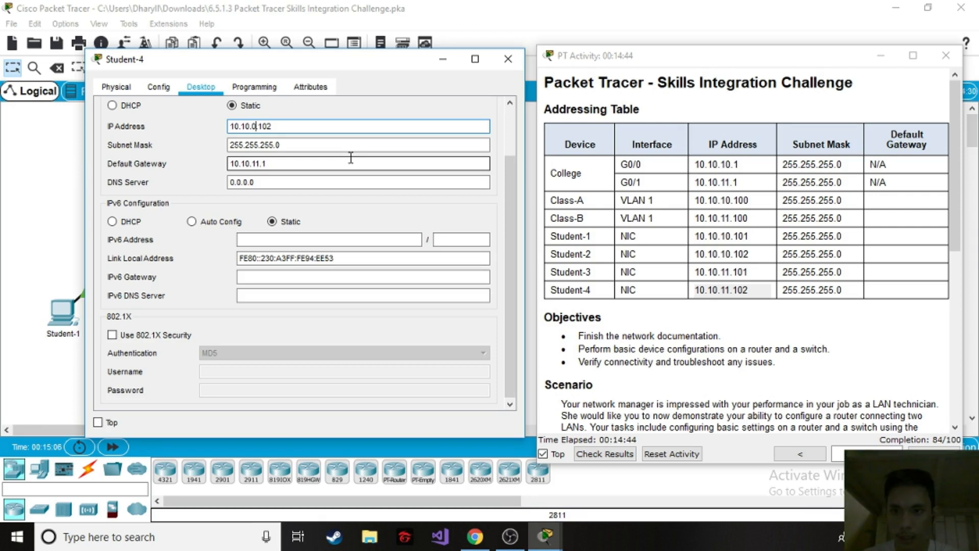
key("BackSpace")
type("11")
left_click(293, 127)
left_click(273, 139)
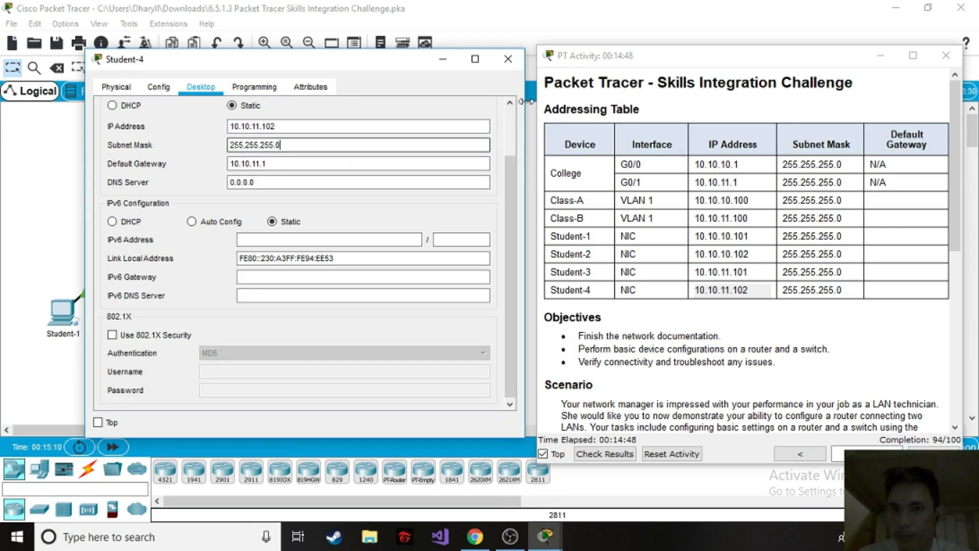
left_click(516, 64)
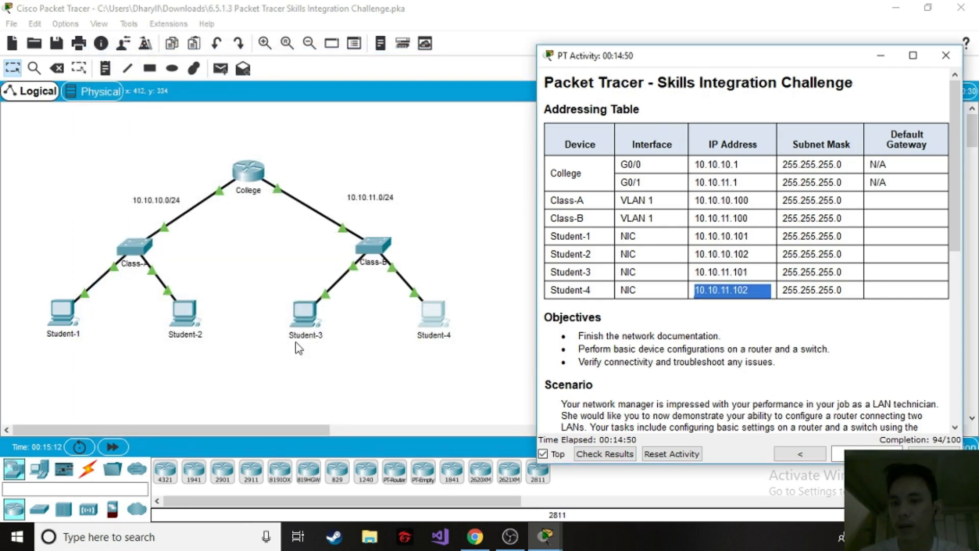
Recheck the IP address and default gateway in Student-3's IP configuration and close its window.
left_click(301, 333)
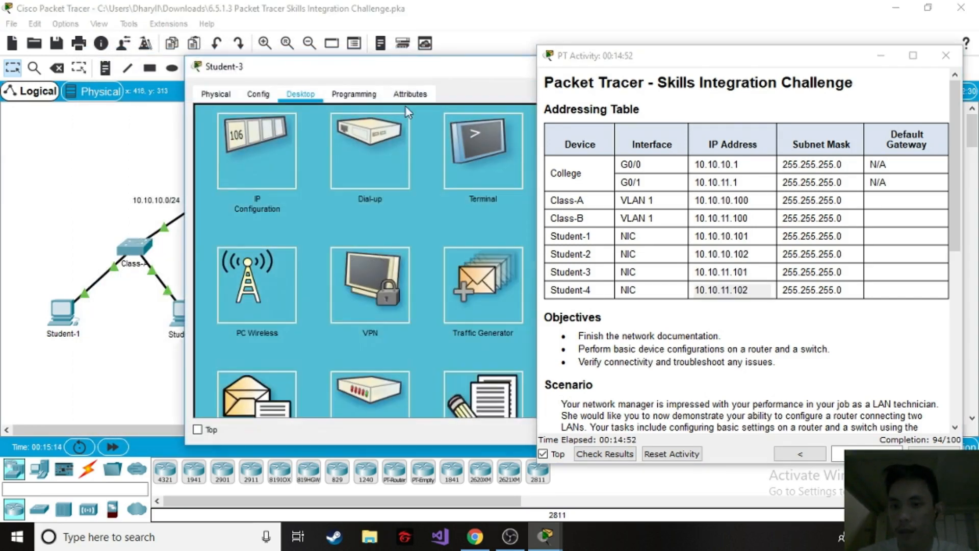
left_click(219, 165)
left_click_drag(474, 71, 400, 65)
left_click(358, 164)
left_click(375, 127)
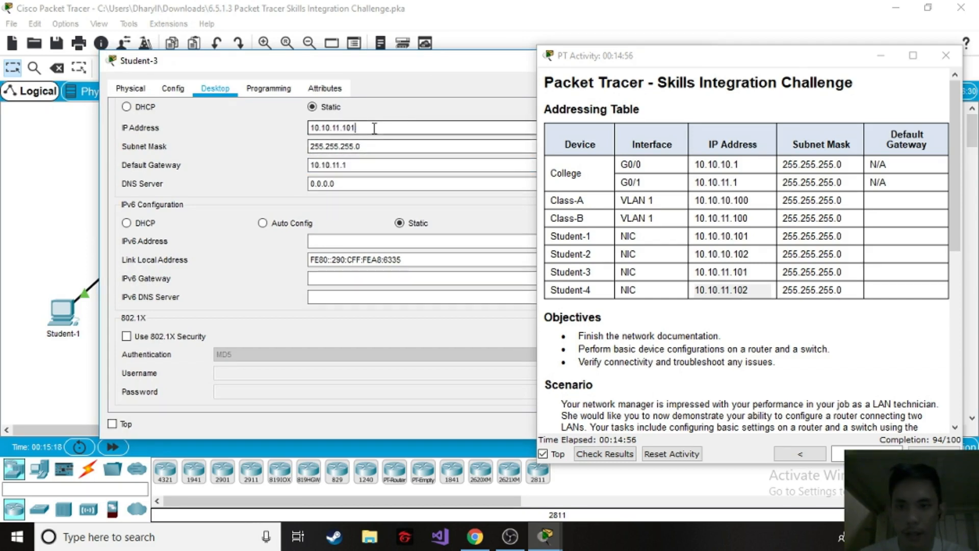
left_click_drag(438, 60, 228, 57)
left_click(482, 58)
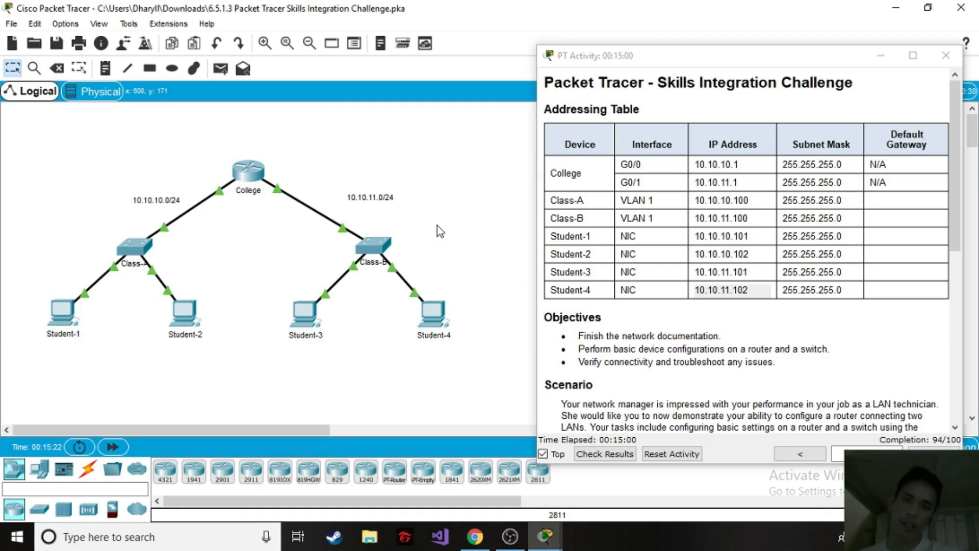
End configuration mode on the College router, save its configuration with write memory, and close its window.
left_click(255, 174)
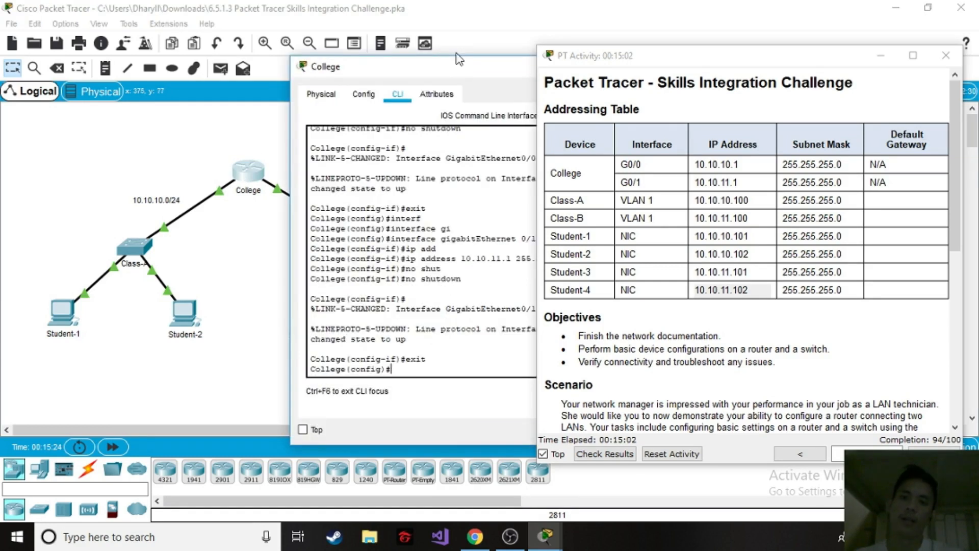
left_click_drag(459, 64, 304, 44)
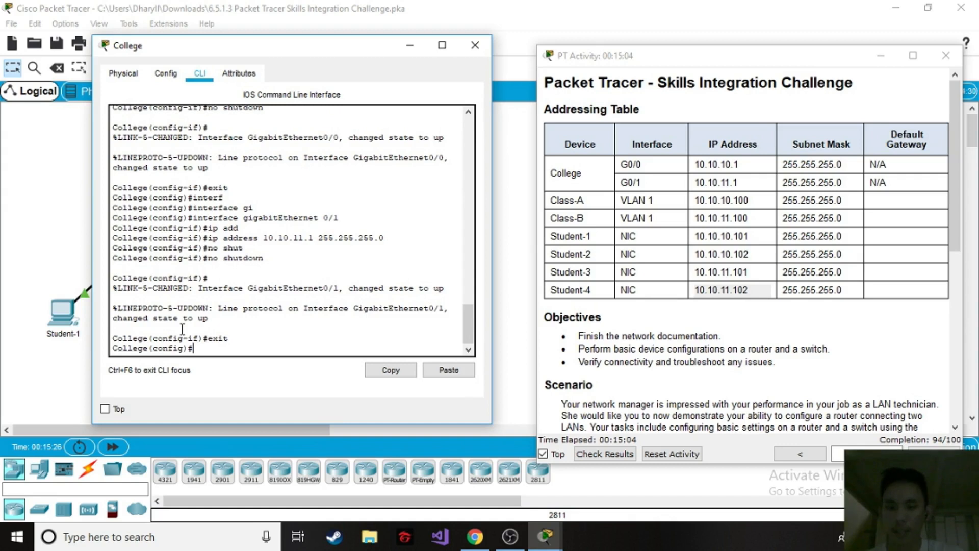
key("Return")
type("end")
key("Return")
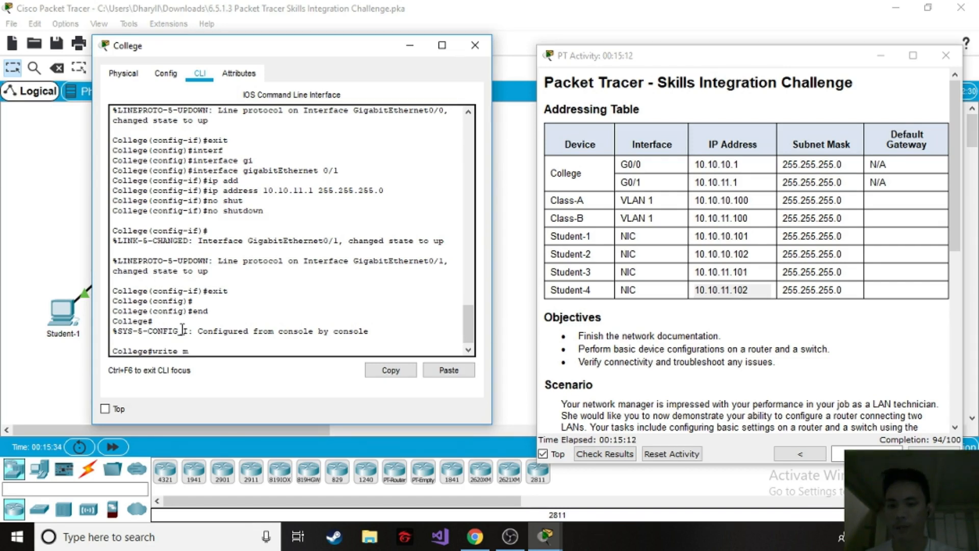
type("write memo")
key("Tab")
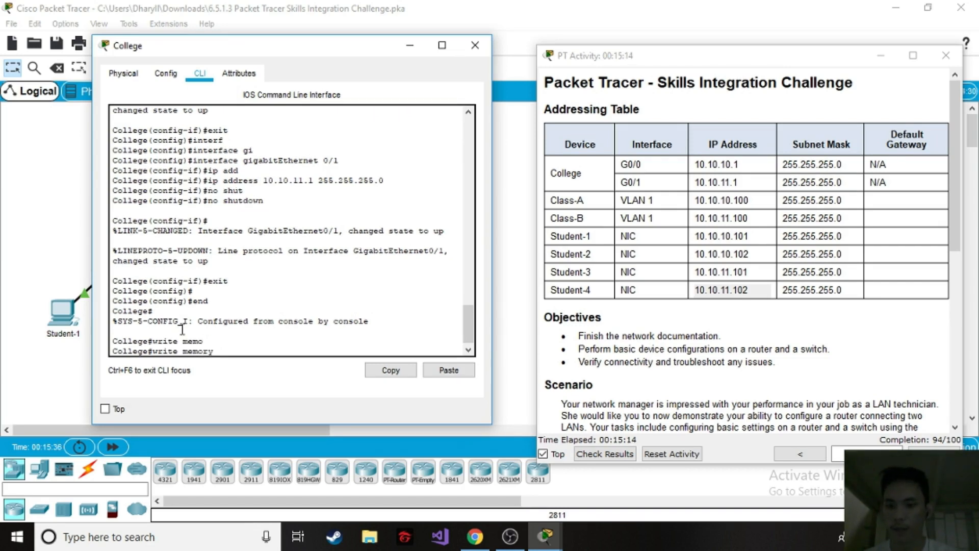
key("Return")
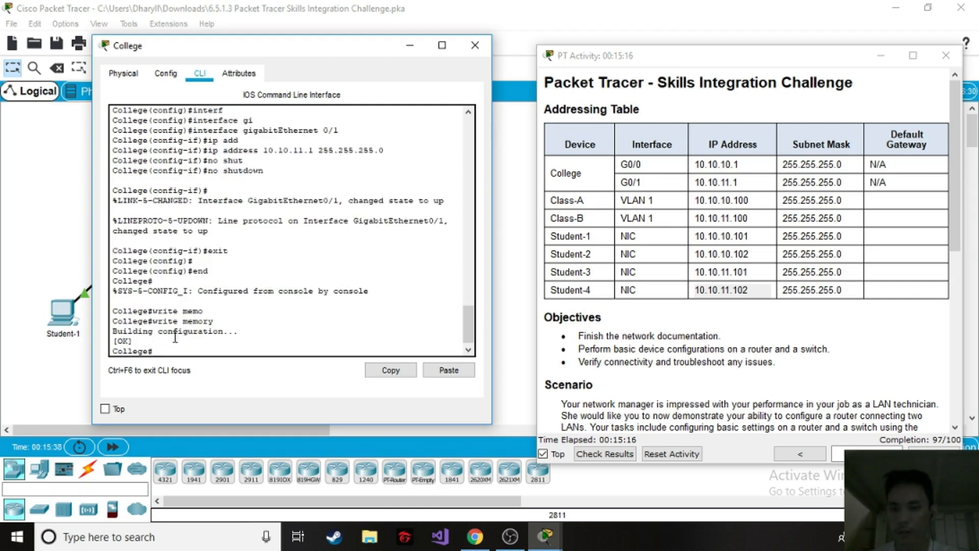
left_click(475, 45)
Save the Class-B switch's running configuration with the write command and close its window.
left_click(383, 246)
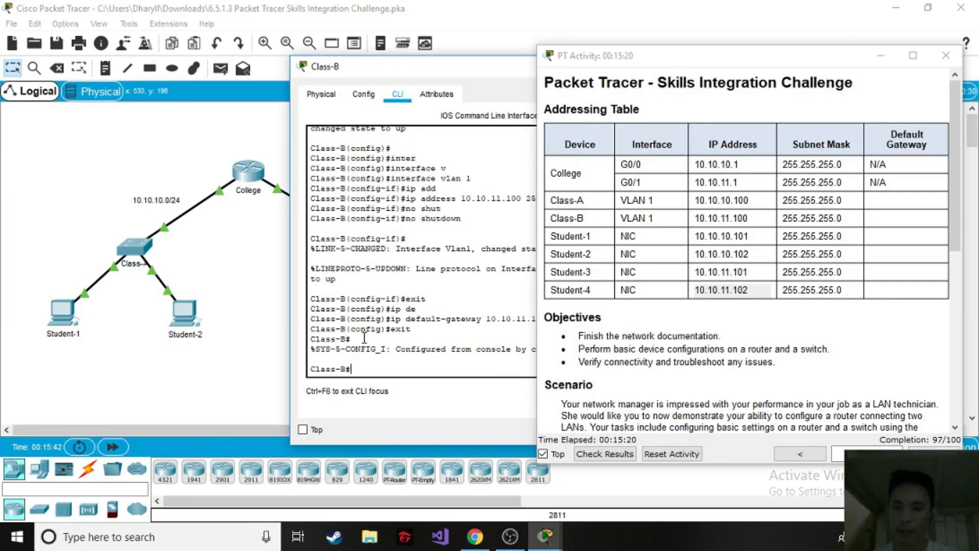
key("Return")
type("write")
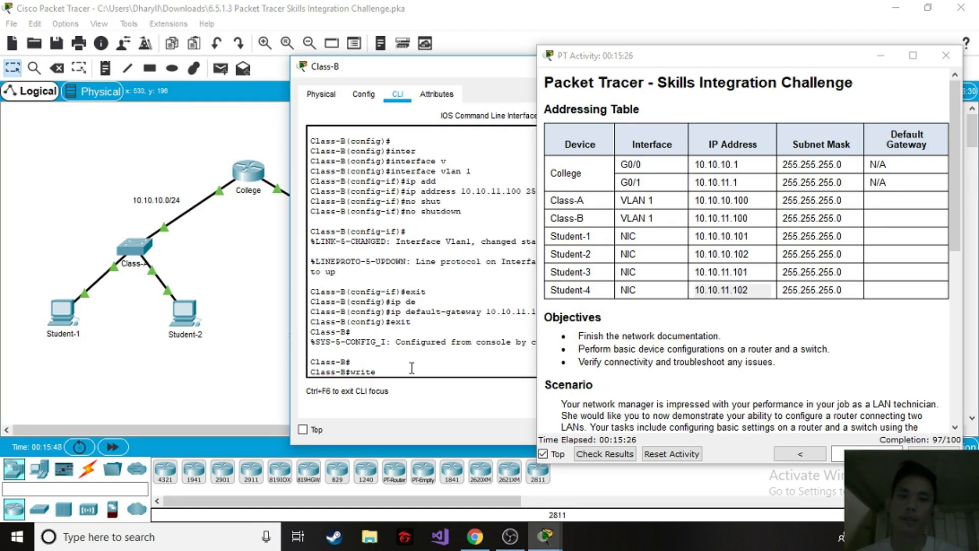
key("Return")
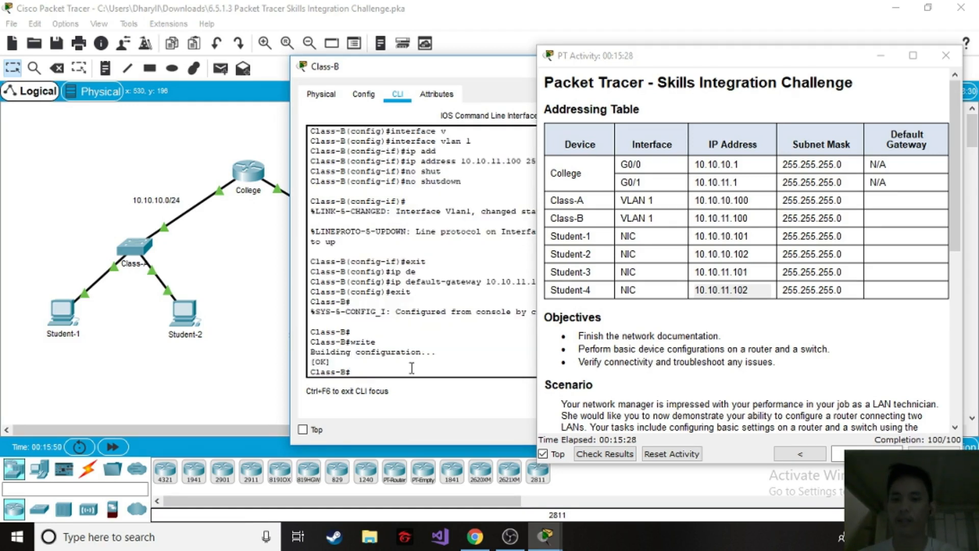
left_click_drag(447, 62, 228, 61)
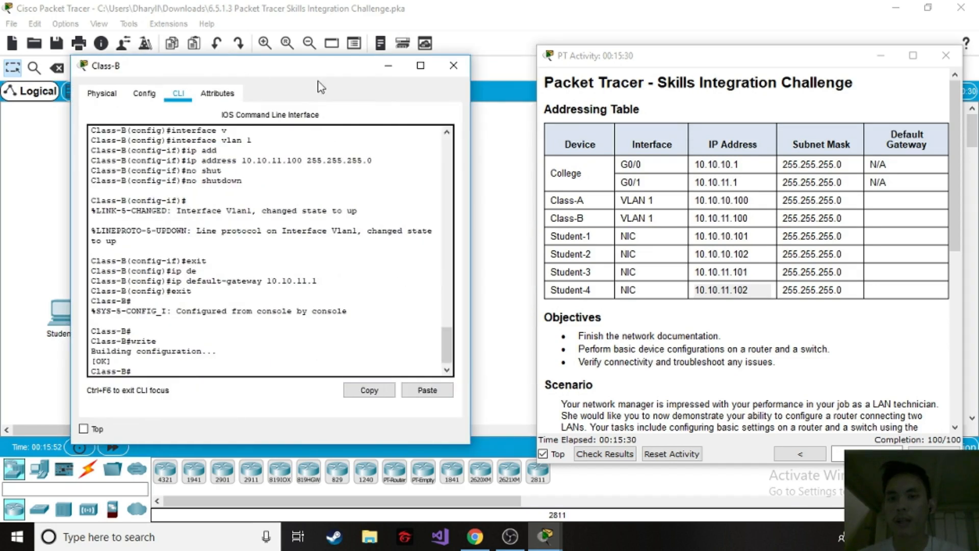
left_click(456, 73)
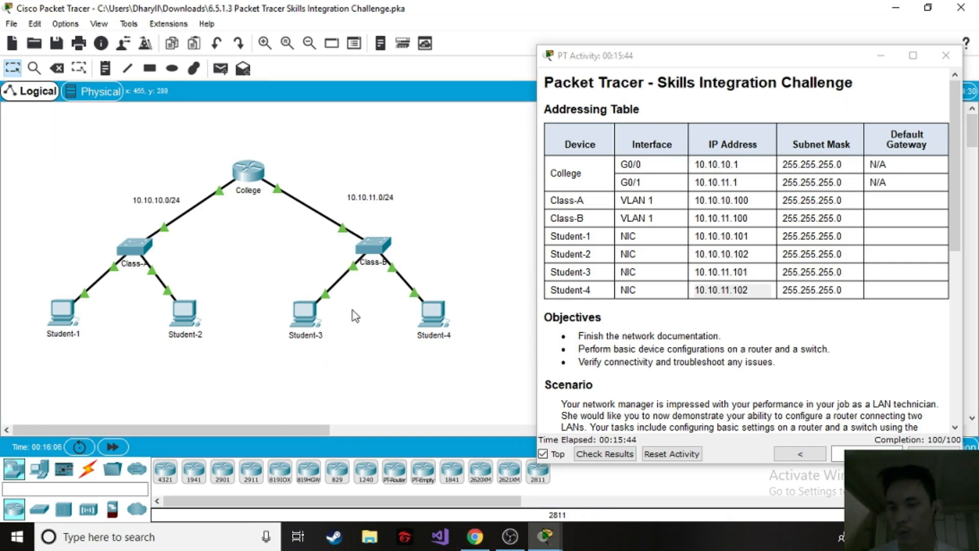
Open the Command Prompt on Student-1 and place its window beside the activity instructions.
left_click(75, 317)
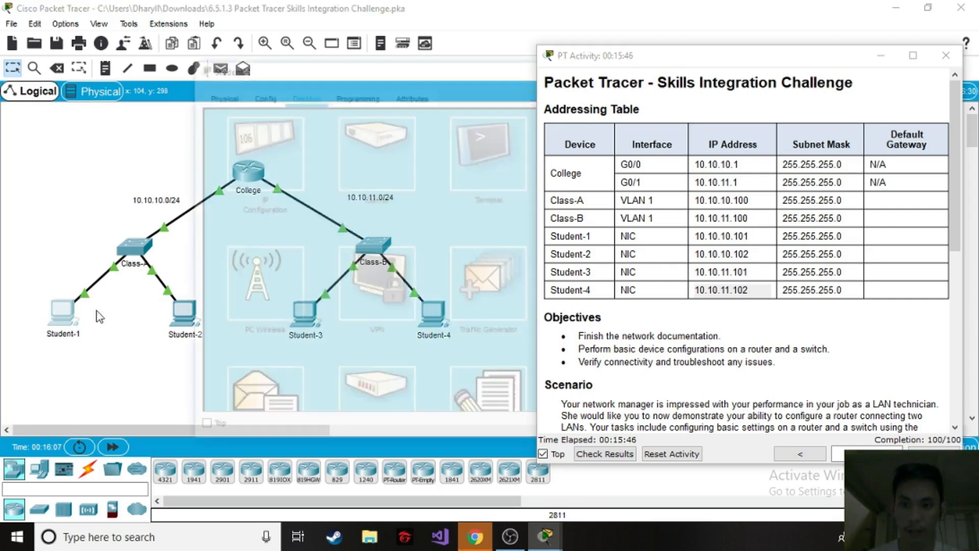
left_click_drag(455, 69, 226, 71)
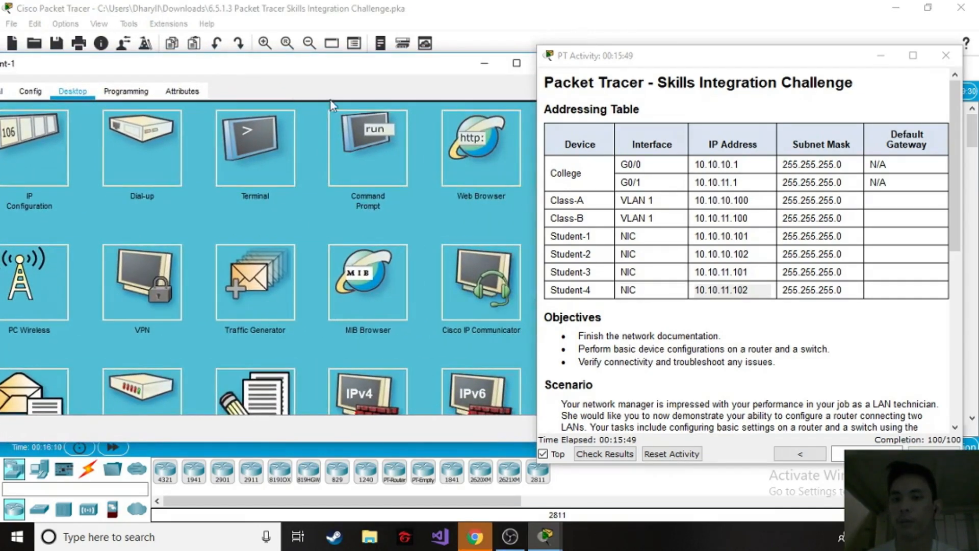
left_click(362, 141)
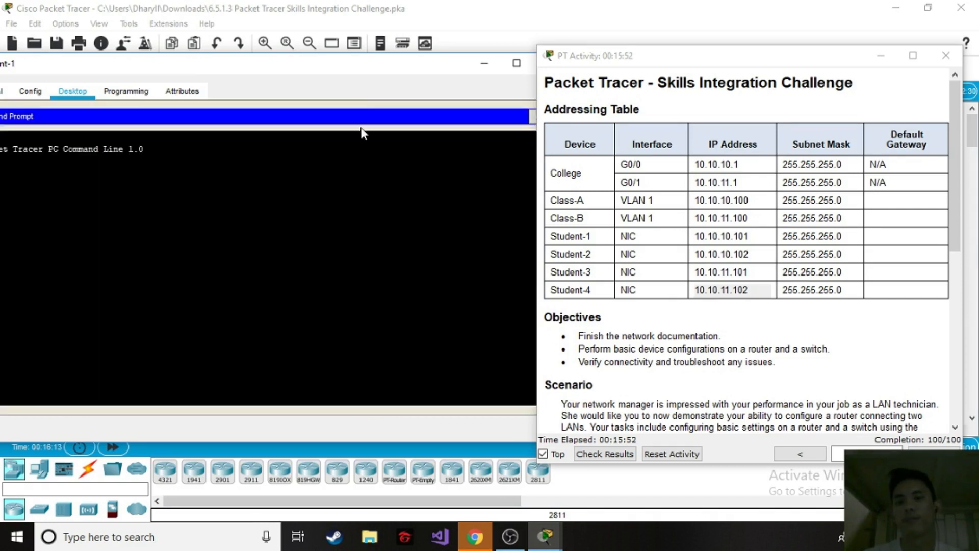
left_click_drag(273, 62, 375, 65)
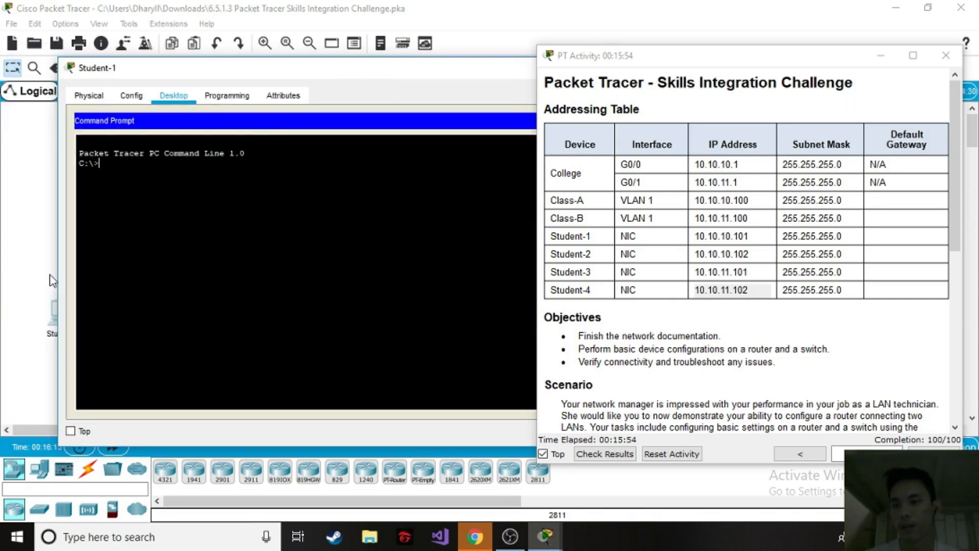
left_click_drag(57, 252, 267, 252)
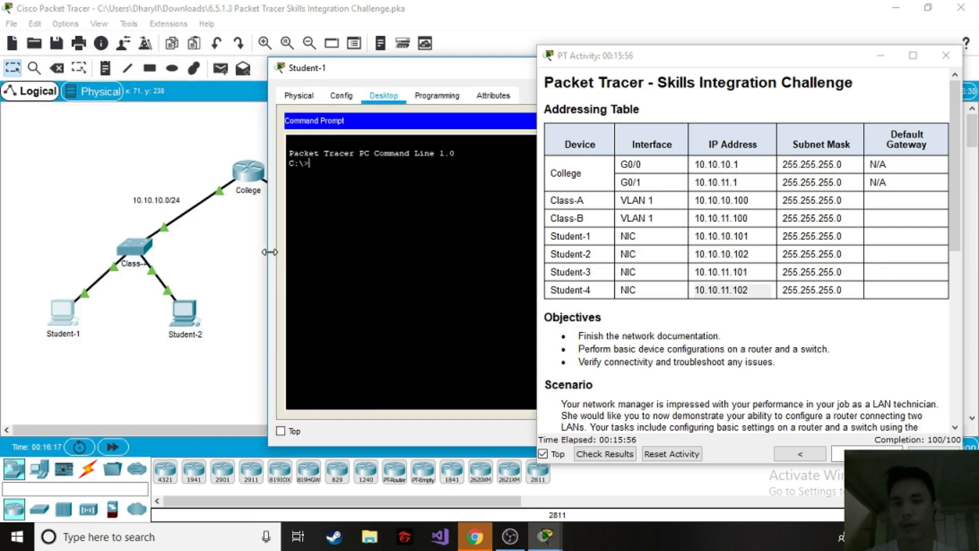
left_click_drag(443, 76, 280, 61)
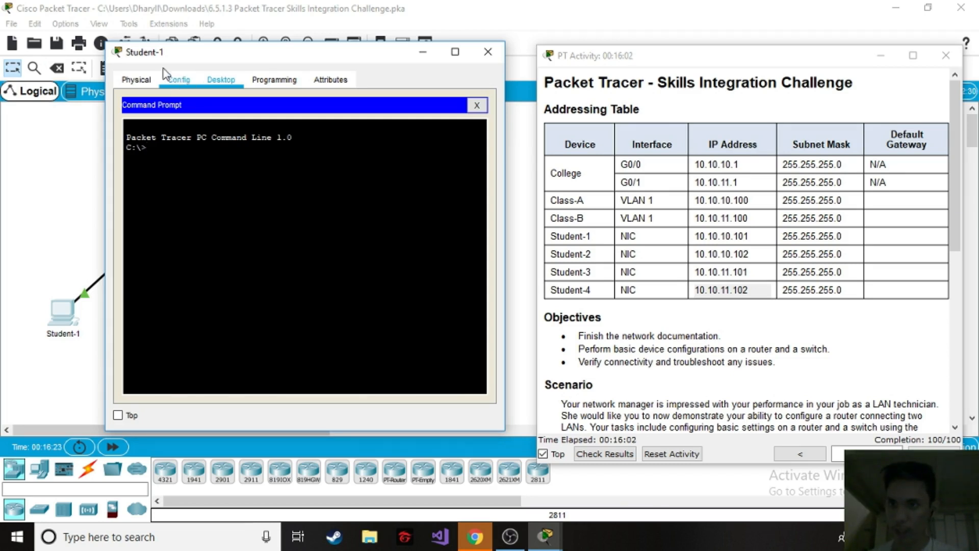
left_click_drag(600, 237, 527, 235)
left_click(459, 237)
left_click(593, 269)
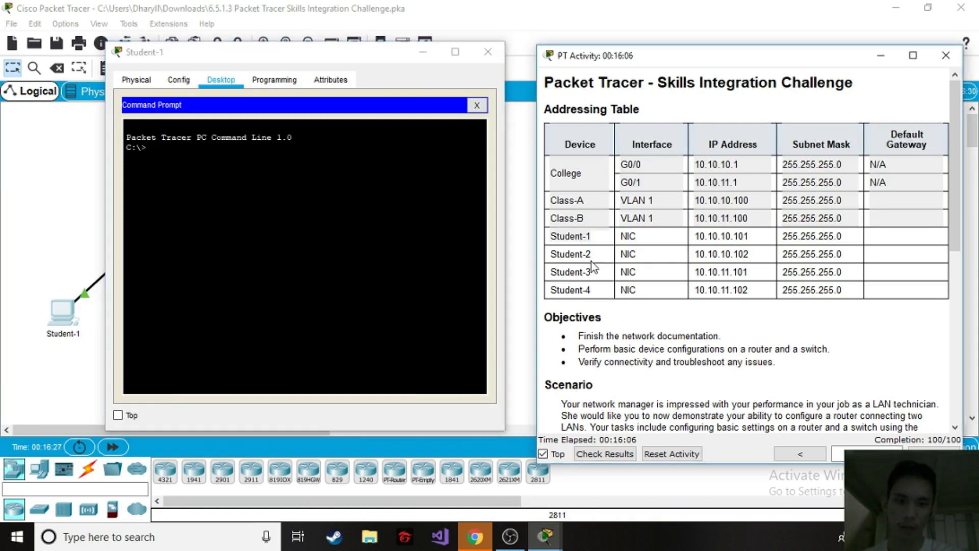
left_click_drag(699, 255, 744, 300)
left_click(744, 300)
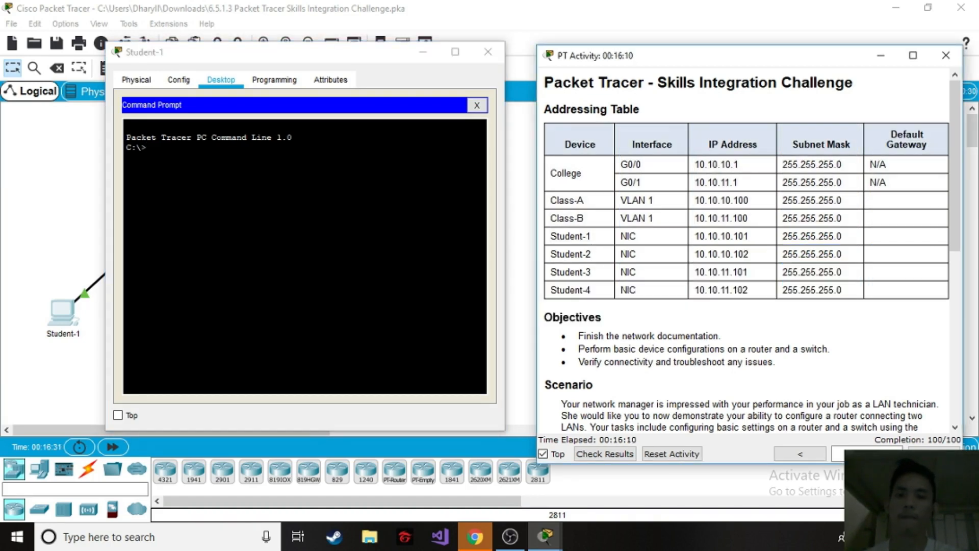
Ping Student-2 at 10.10.10.102 from Student-1's Command Prompt, copying the address from the addressing table.
left_click(387, 265)
type("ping")
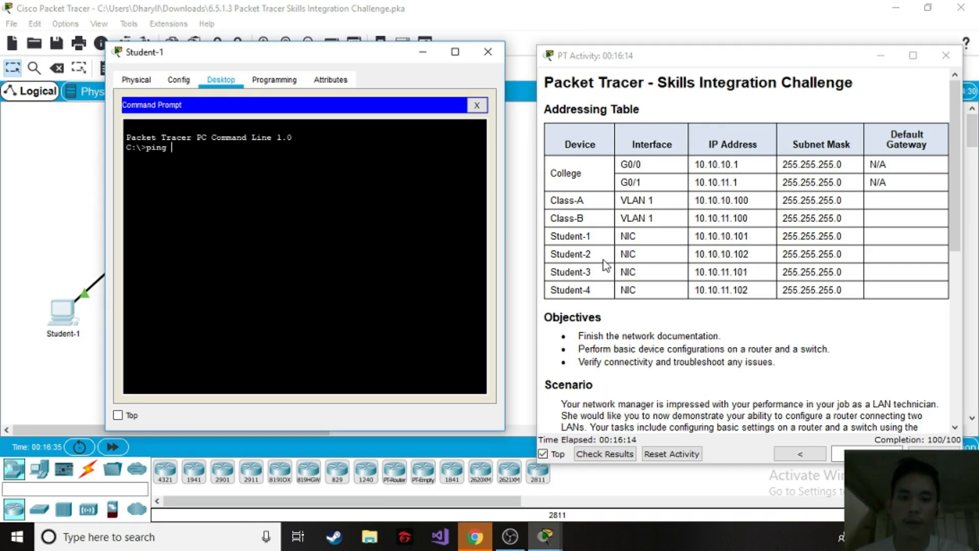
left_click_drag(592, 257, 557, 257)
left_click(746, 257)
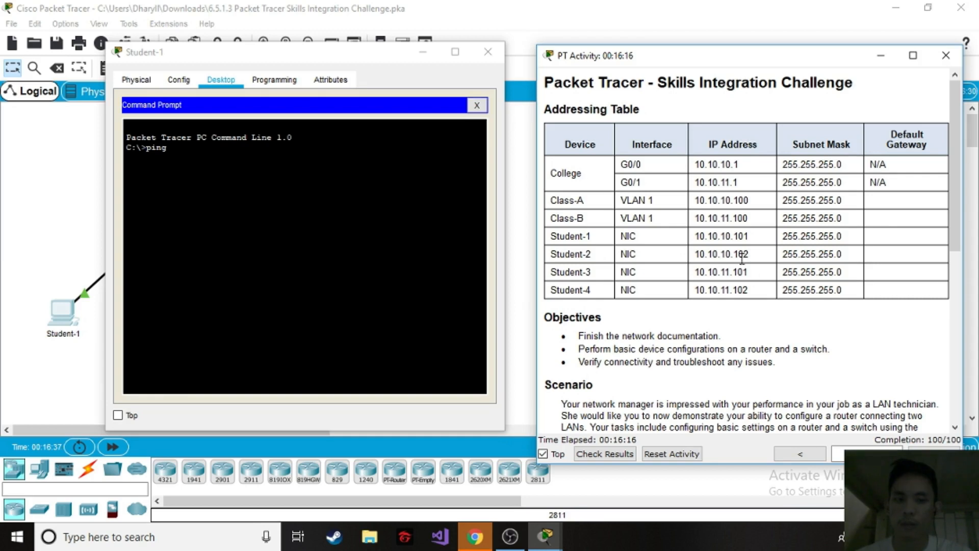
triple_click(742, 258)
left_click_drag(745, 258, 695, 253)
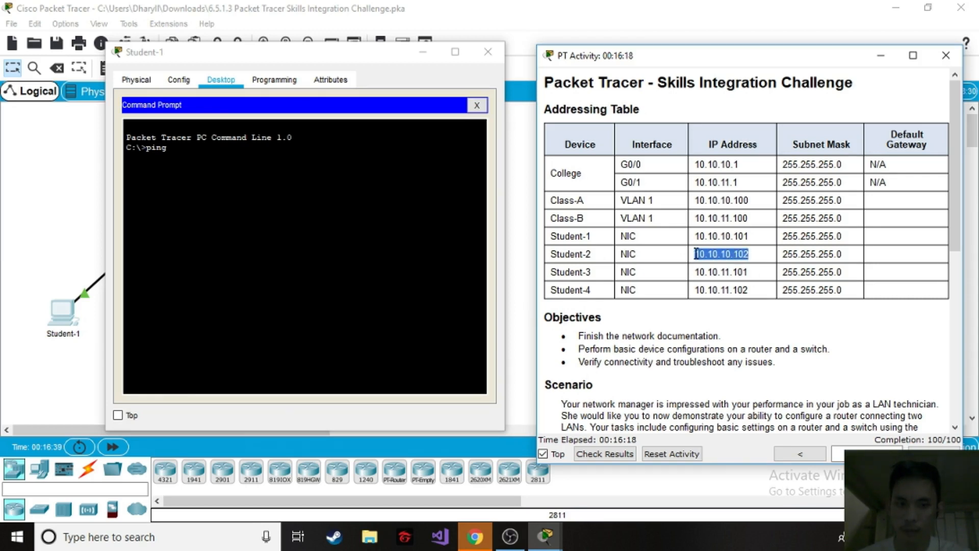
key("ctrl+c")
right_click(173, 152)
left_click(203, 175)
key("Return")
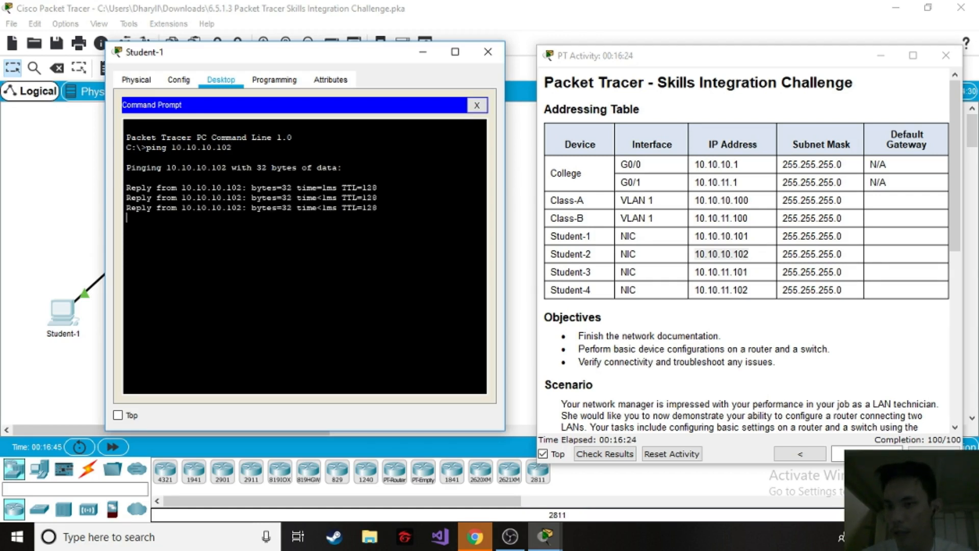
Ping Student-3 at 10.10.11.101 from Student-1's Command Prompt, taking the address from the addressing table.
left_click_drag(562, 272, 590, 272)
double_click(744, 273)
double_click(744, 273)
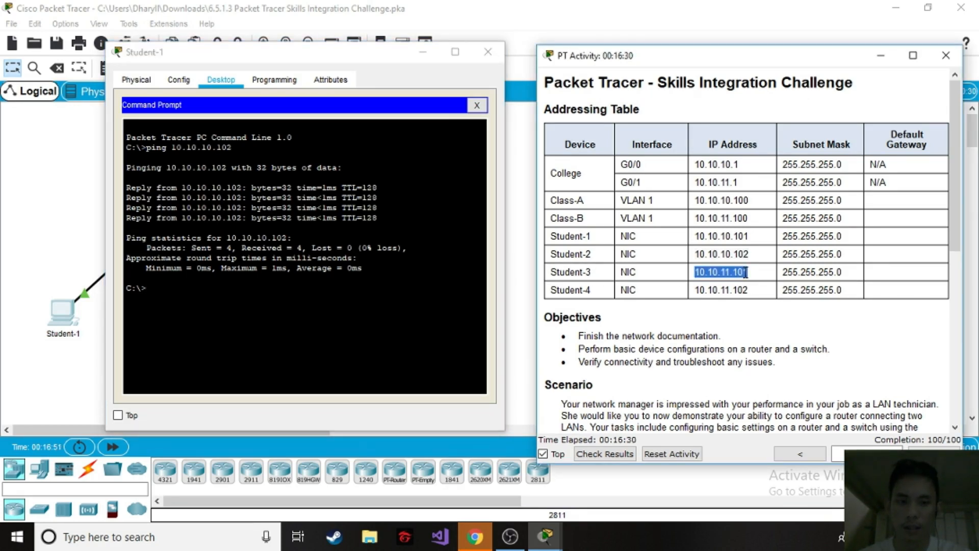
left_click(305, 301)
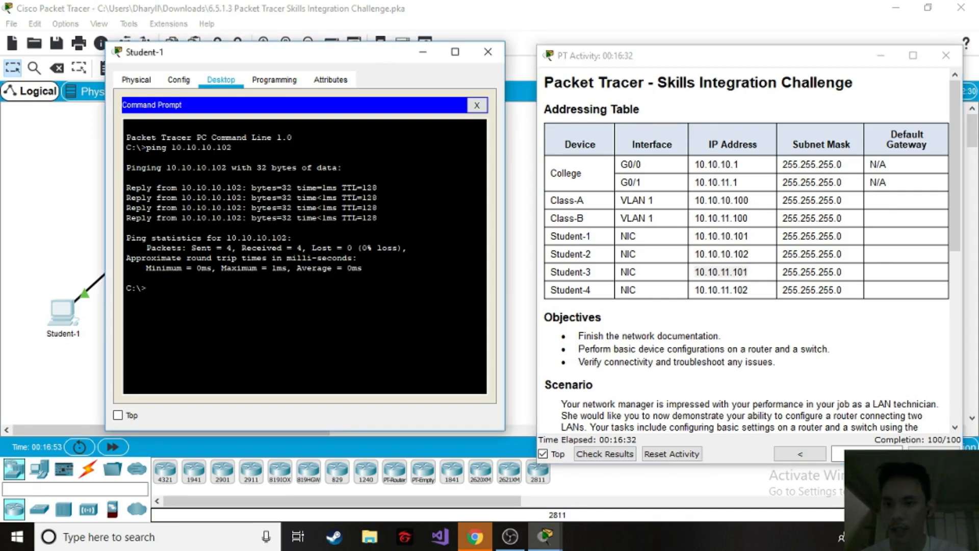
type("ping")
right_click(180, 285)
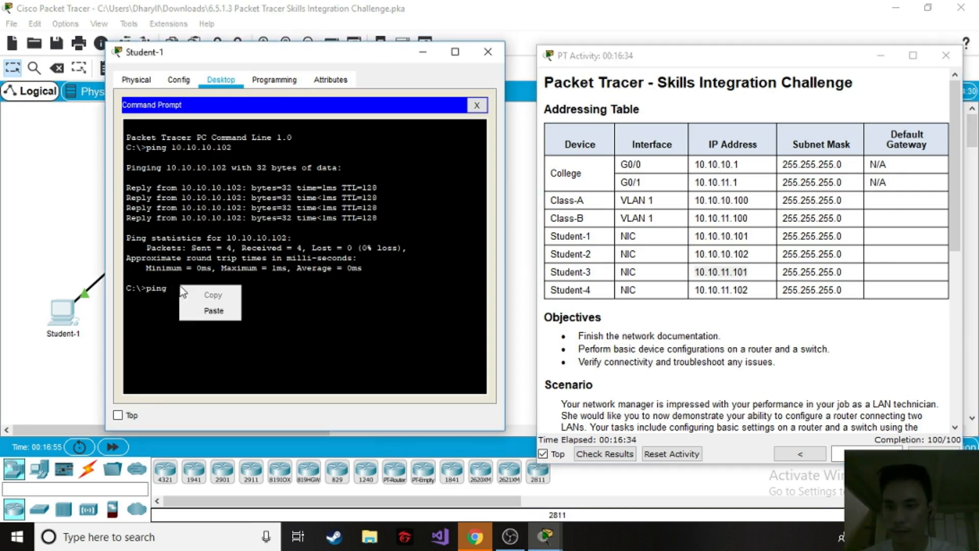
left_click(201, 312)
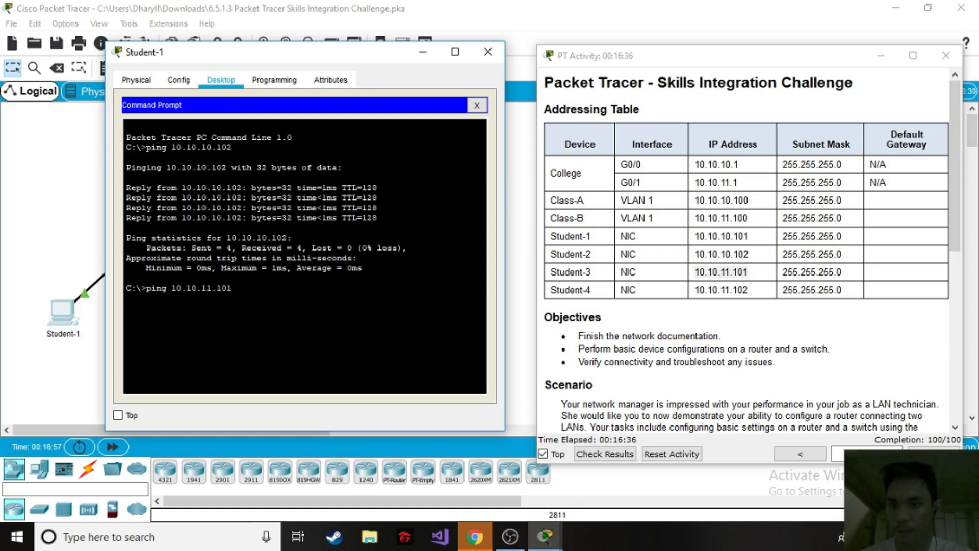
key("Return")
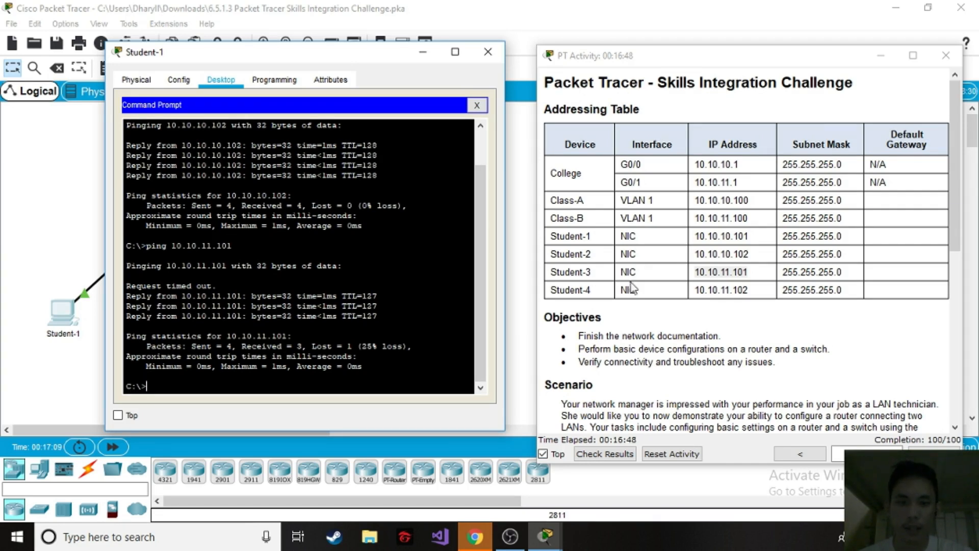
Ping Student-4 at 10.10.11.102 from Student-1's Command Prompt and close the Student-1 window.
left_click_drag(590, 290, 562, 290)
left_click(347, 327)
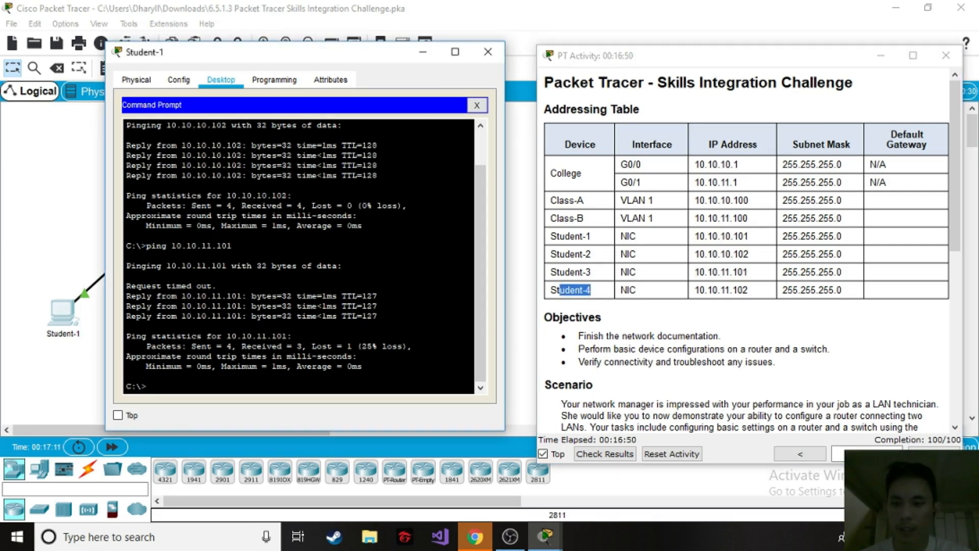
type("ping")
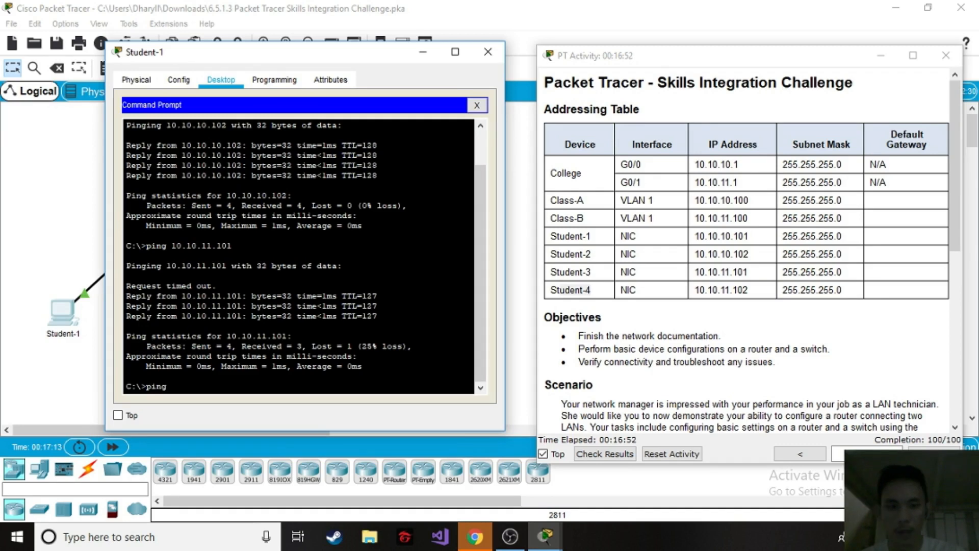
double_click(712, 289)
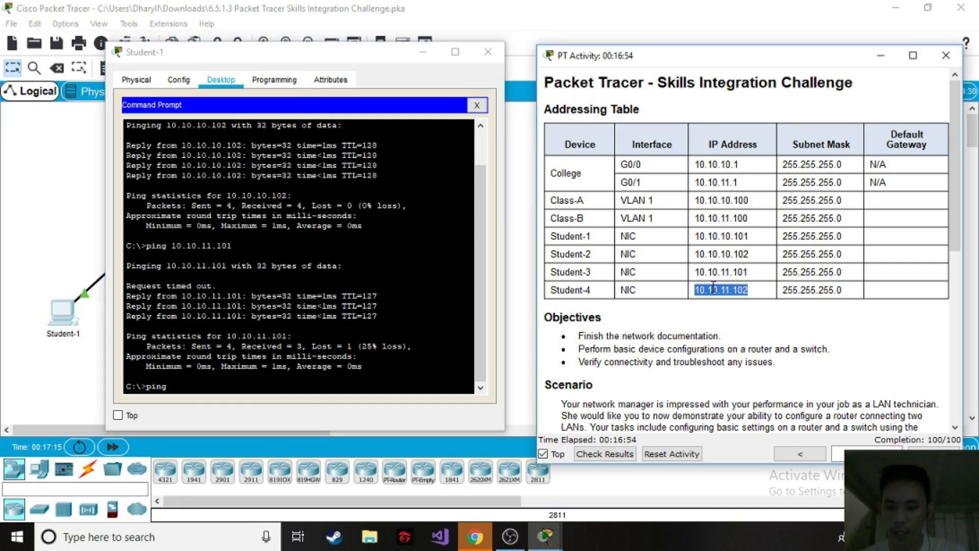
right_click(180, 390)
left_click(220, 419)
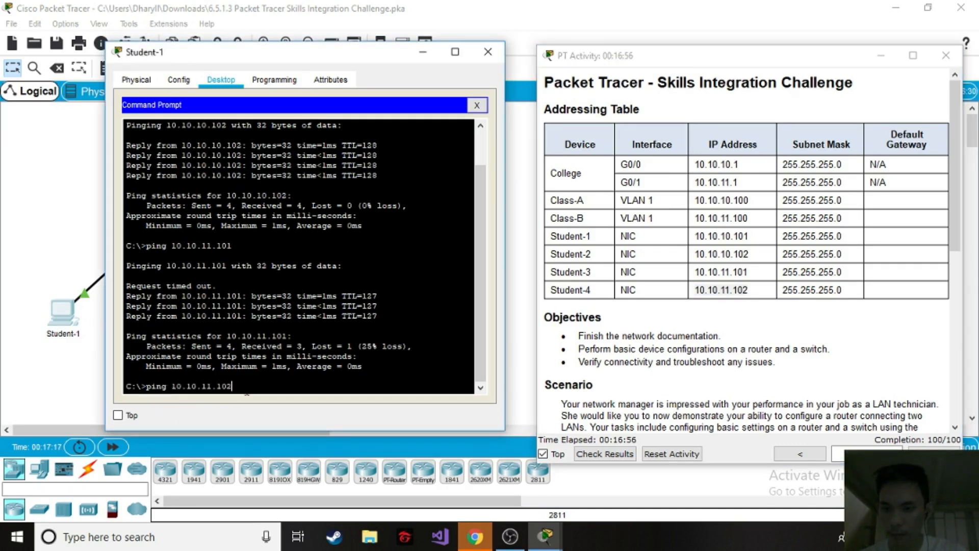
key("Return")
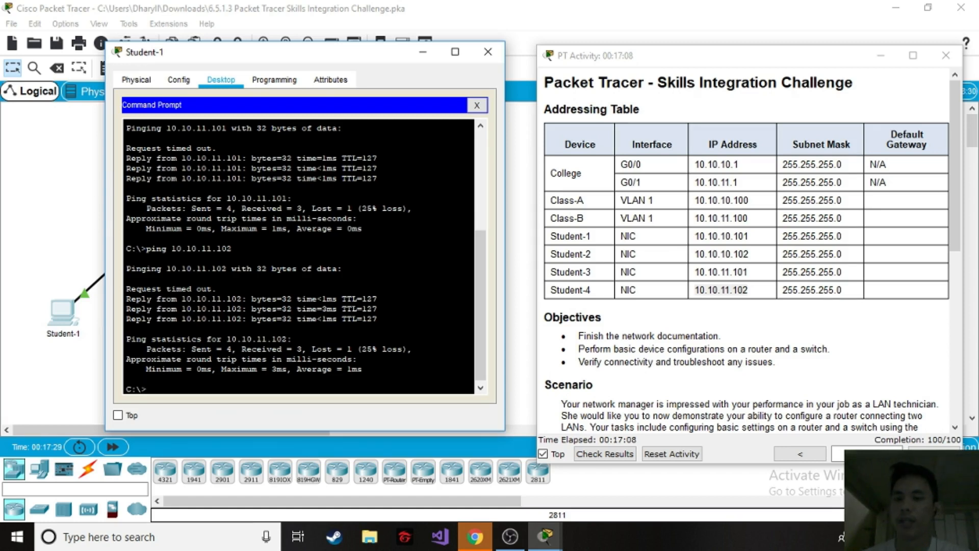
left_click(486, 60)
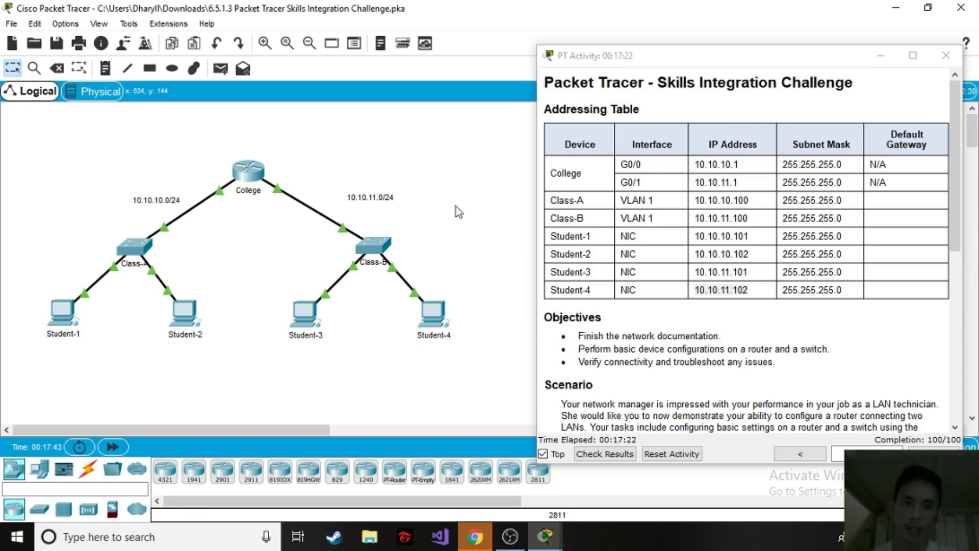
Check the activity's results and read the overall feedback.
left_click_drag(723, 61, 724, 39)
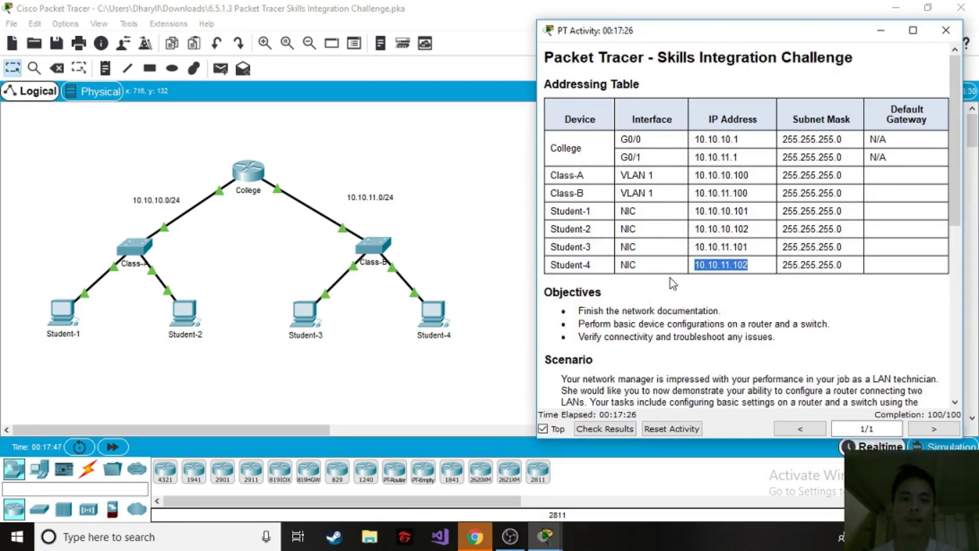
left_click(792, 283)
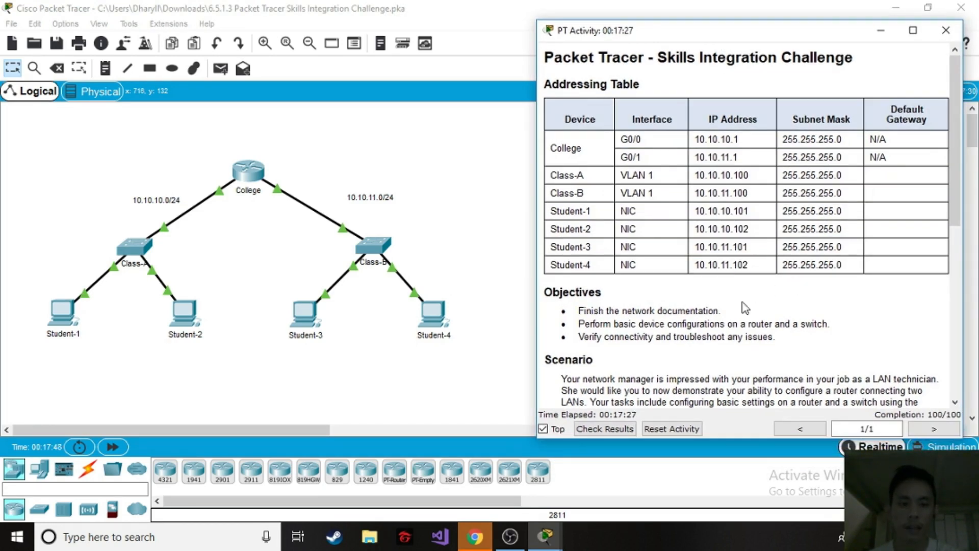
left_click(593, 429)
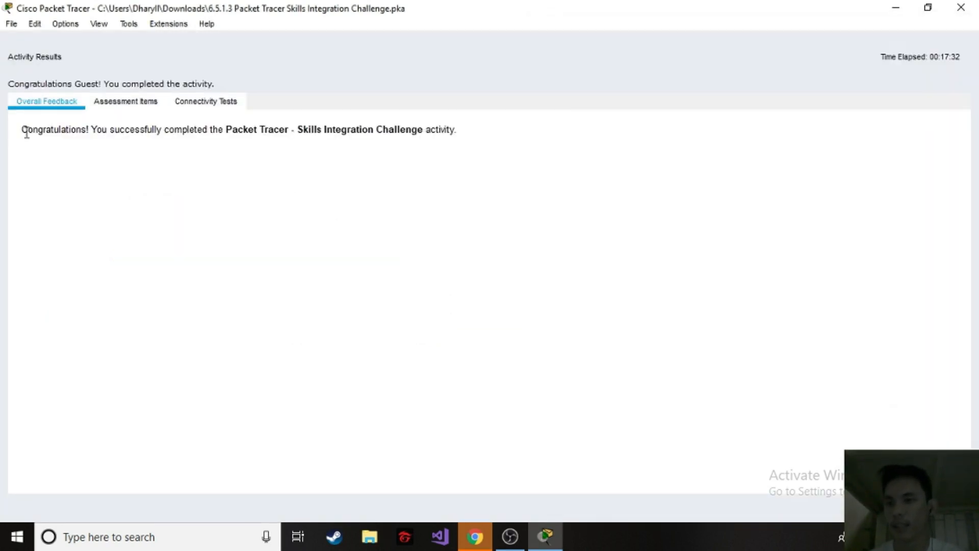
left_click_drag(23, 132, 116, 134)
left_click(145, 155)
Review the assessment items and score breakdown, then close the results and reposition the activity instructions window.
left_click(127, 105)
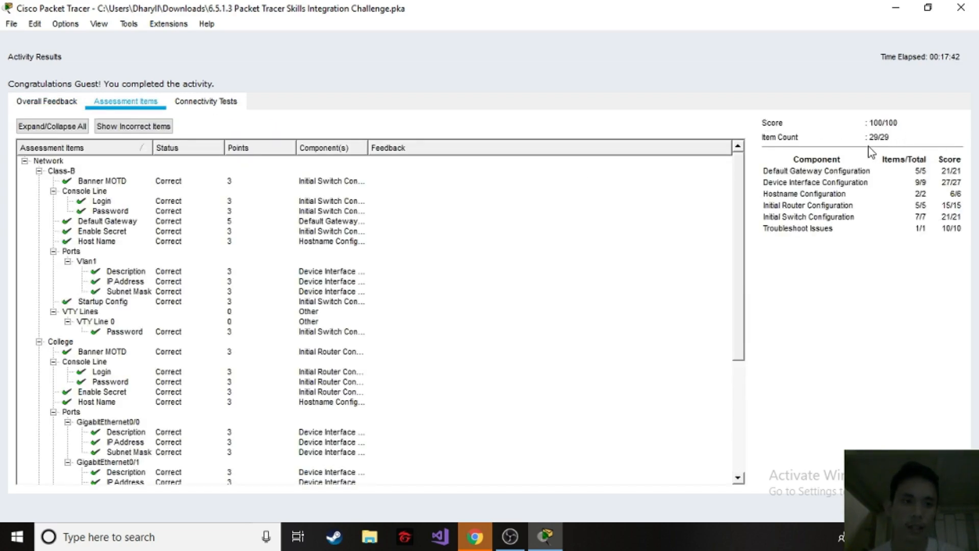
scroll(127, 282, "down", 4)
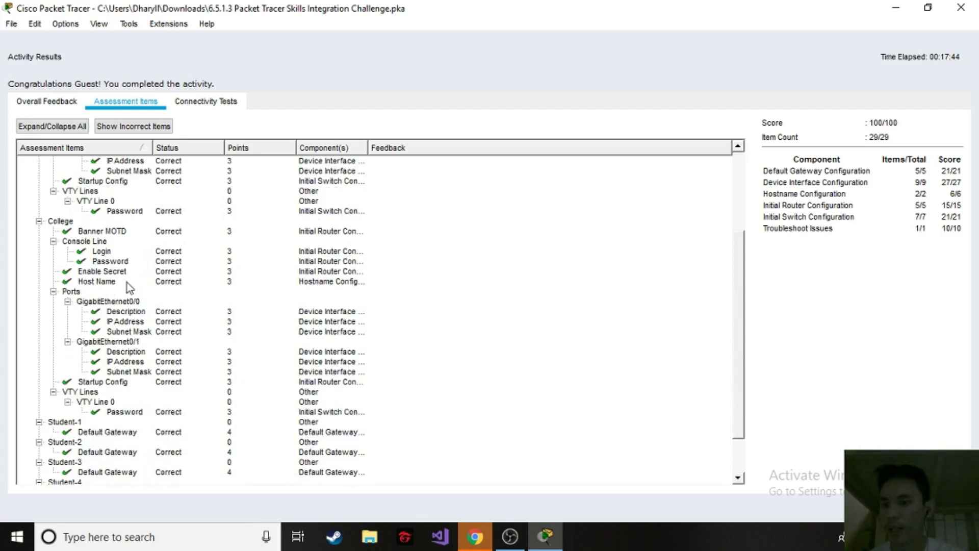
scroll(127, 282, "down", 2)
scroll(121, 423, "up", 6)
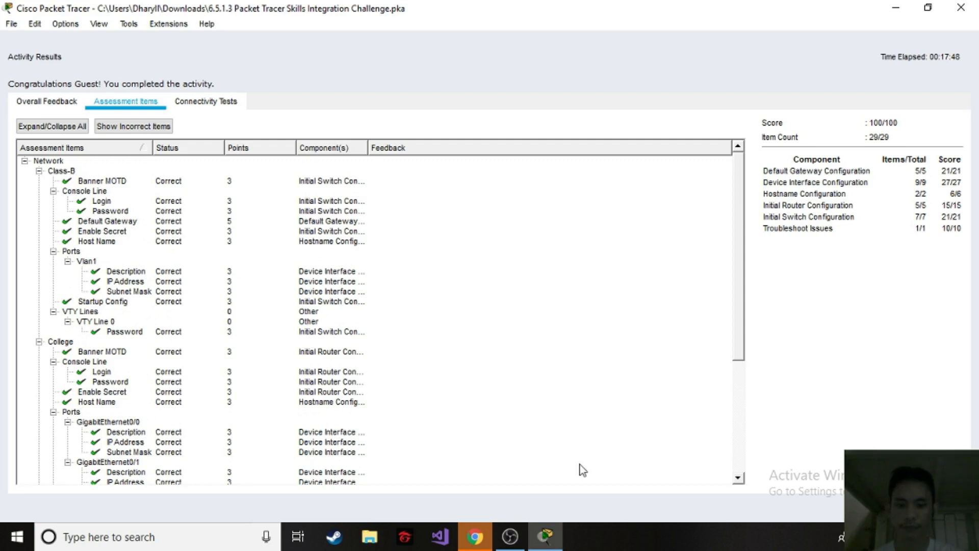
left_click(942, 507)
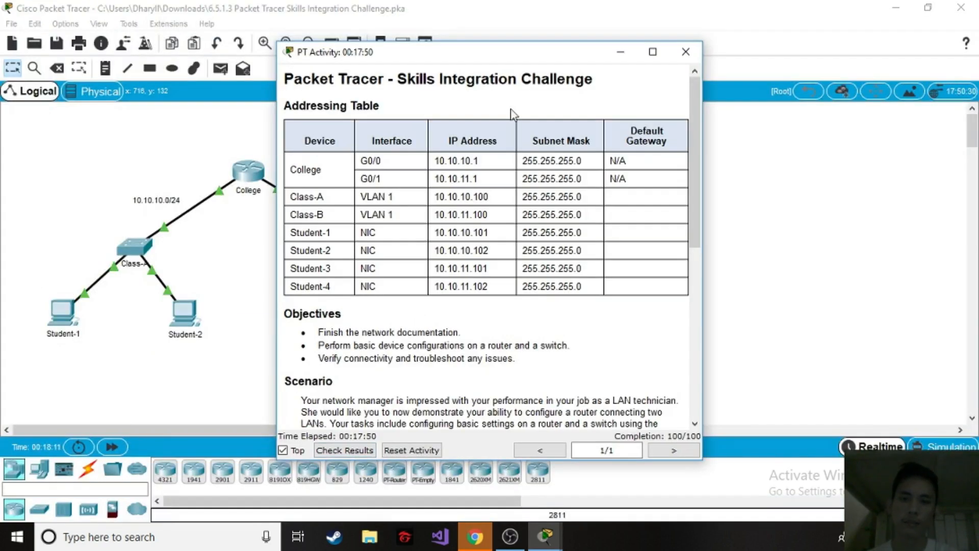
left_click_drag(524, 58, 628, 57)
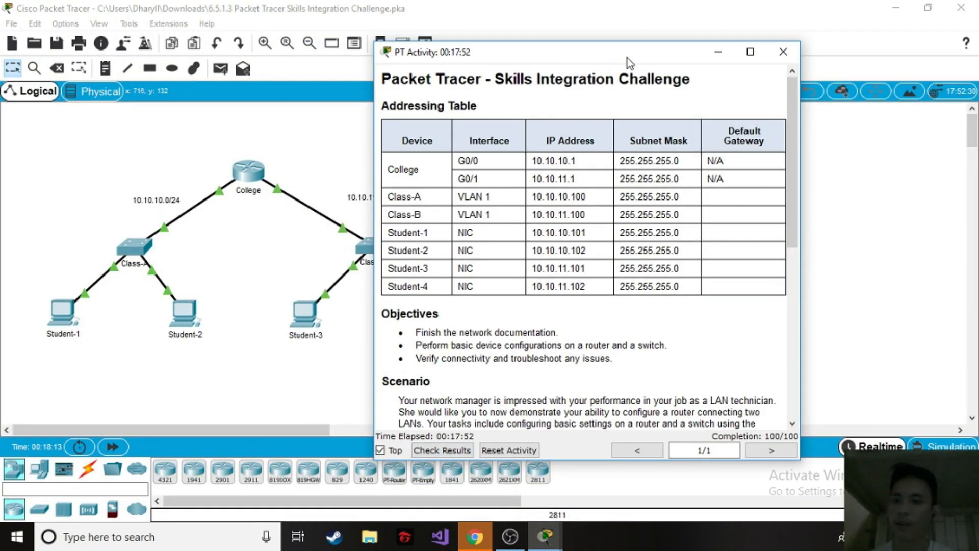